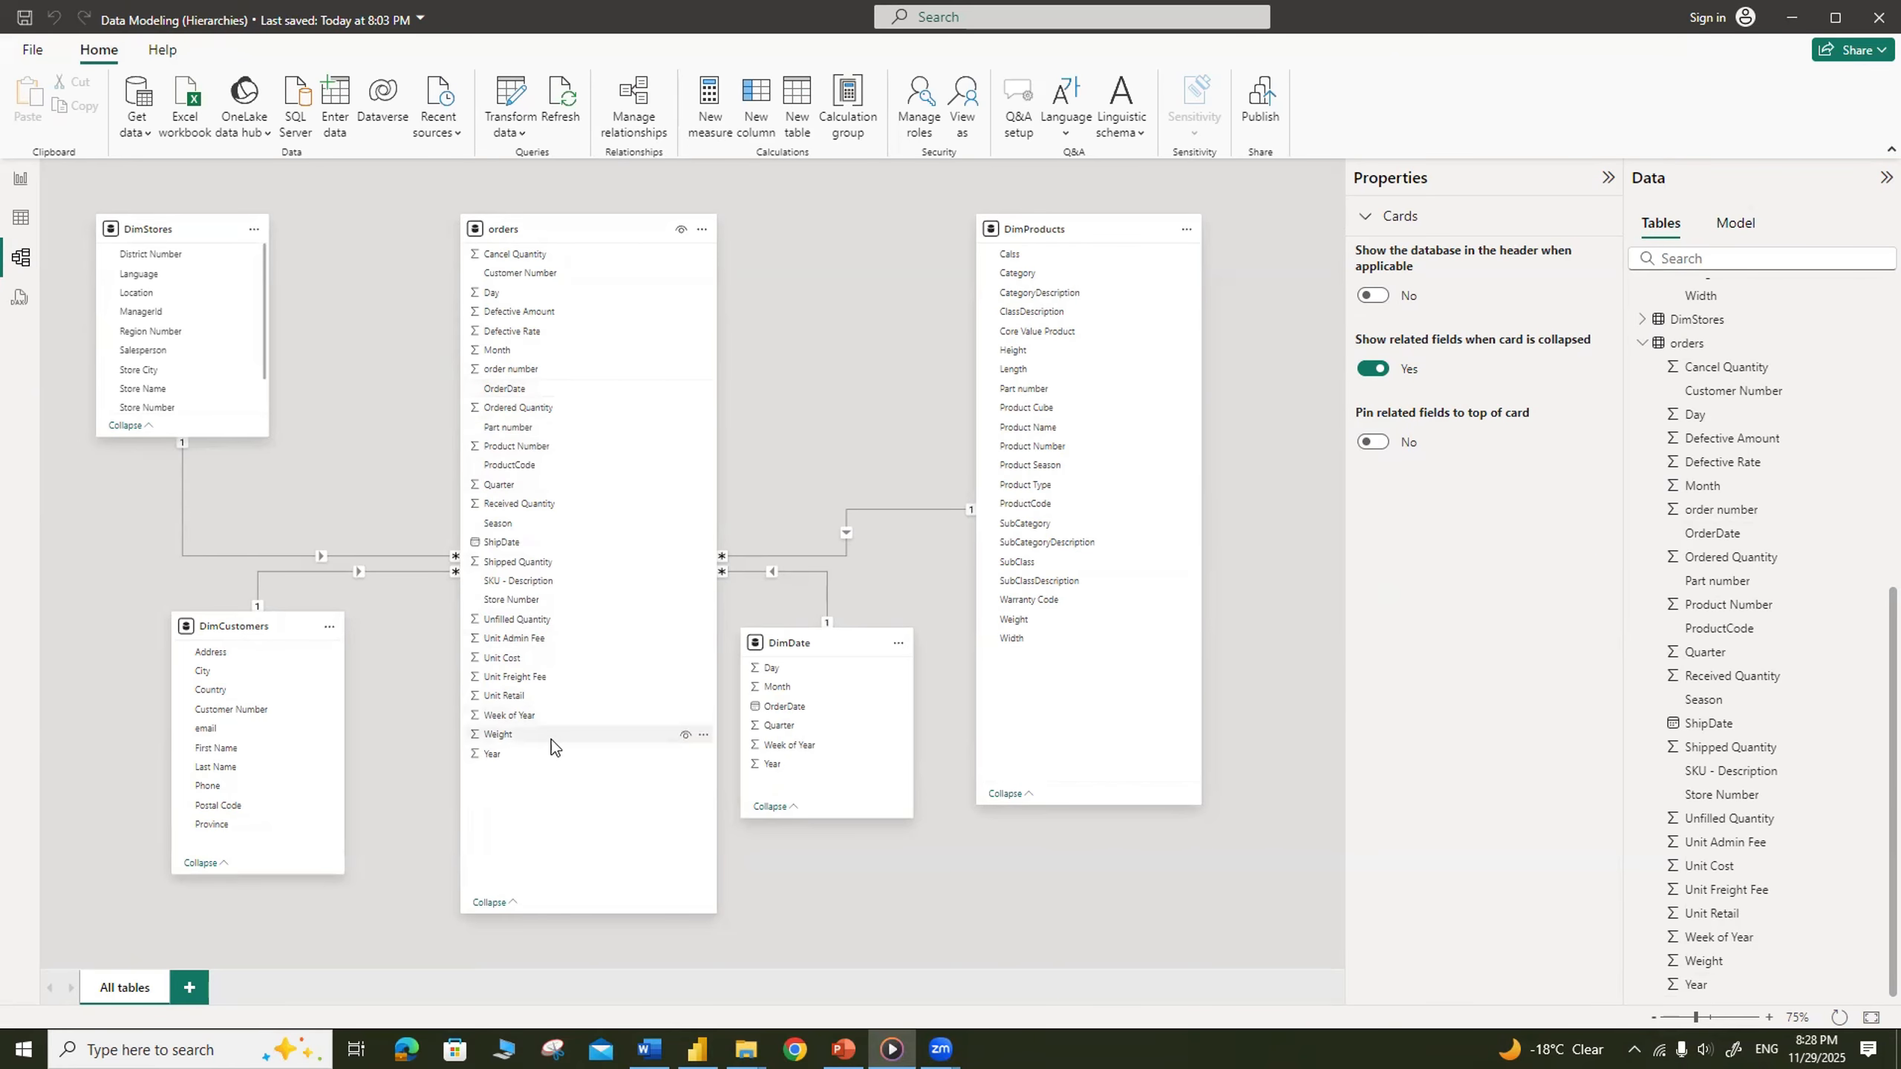
Step: Rename the Year column of the orders table as Order Year
left_click(501, 754)
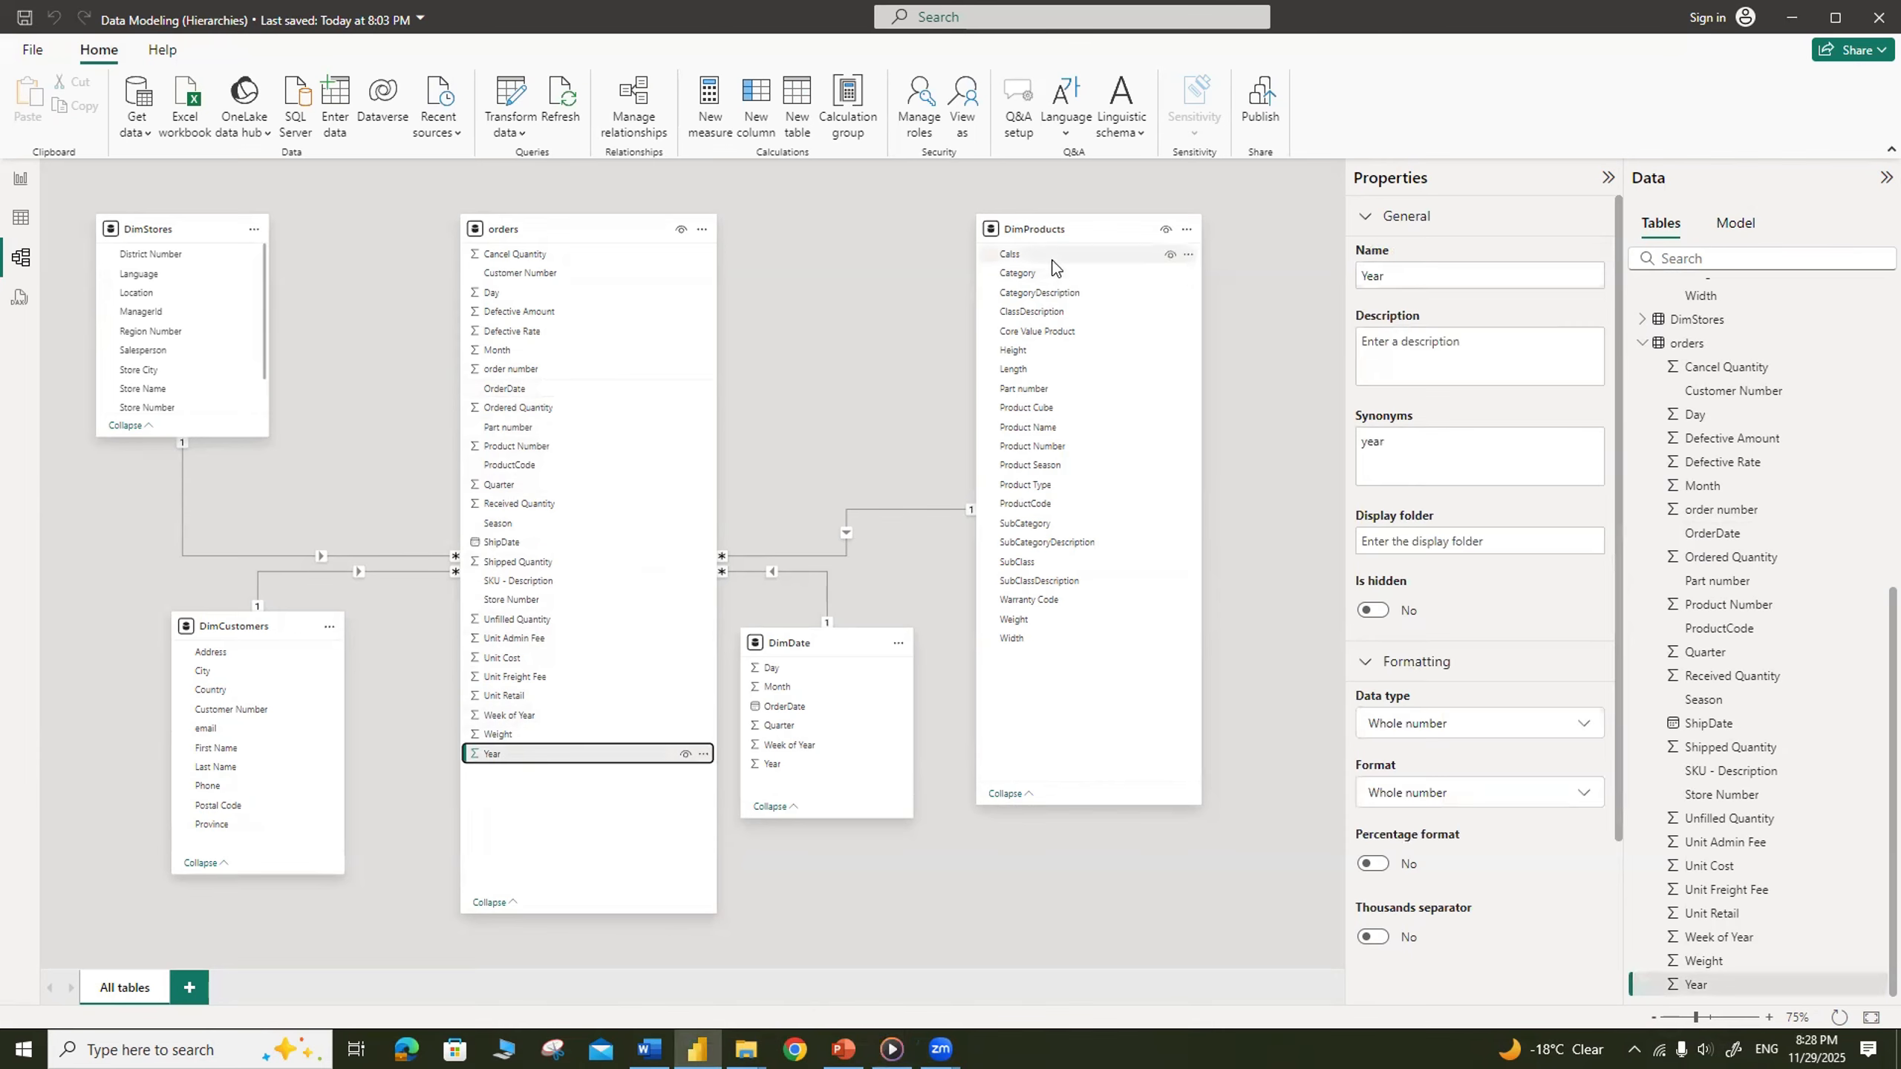
left_click(1362, 276)
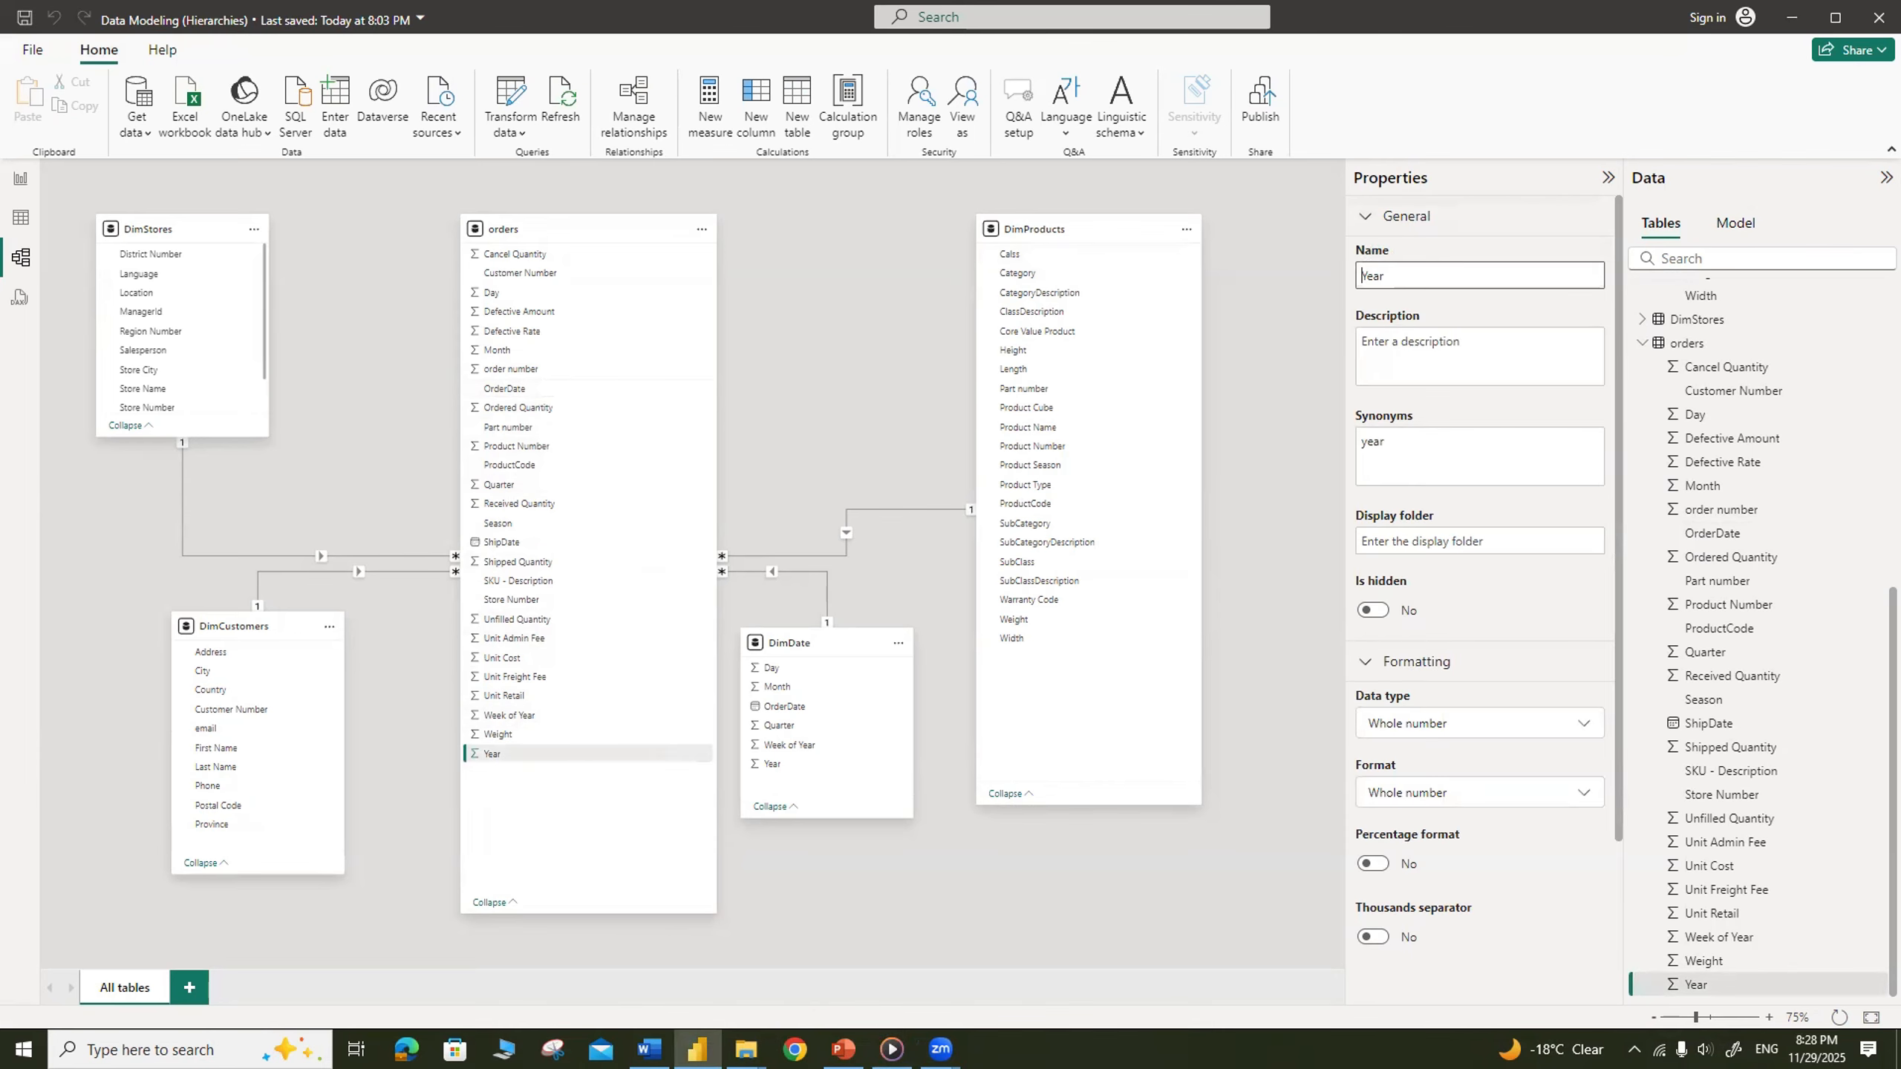
key("alt+Tab")
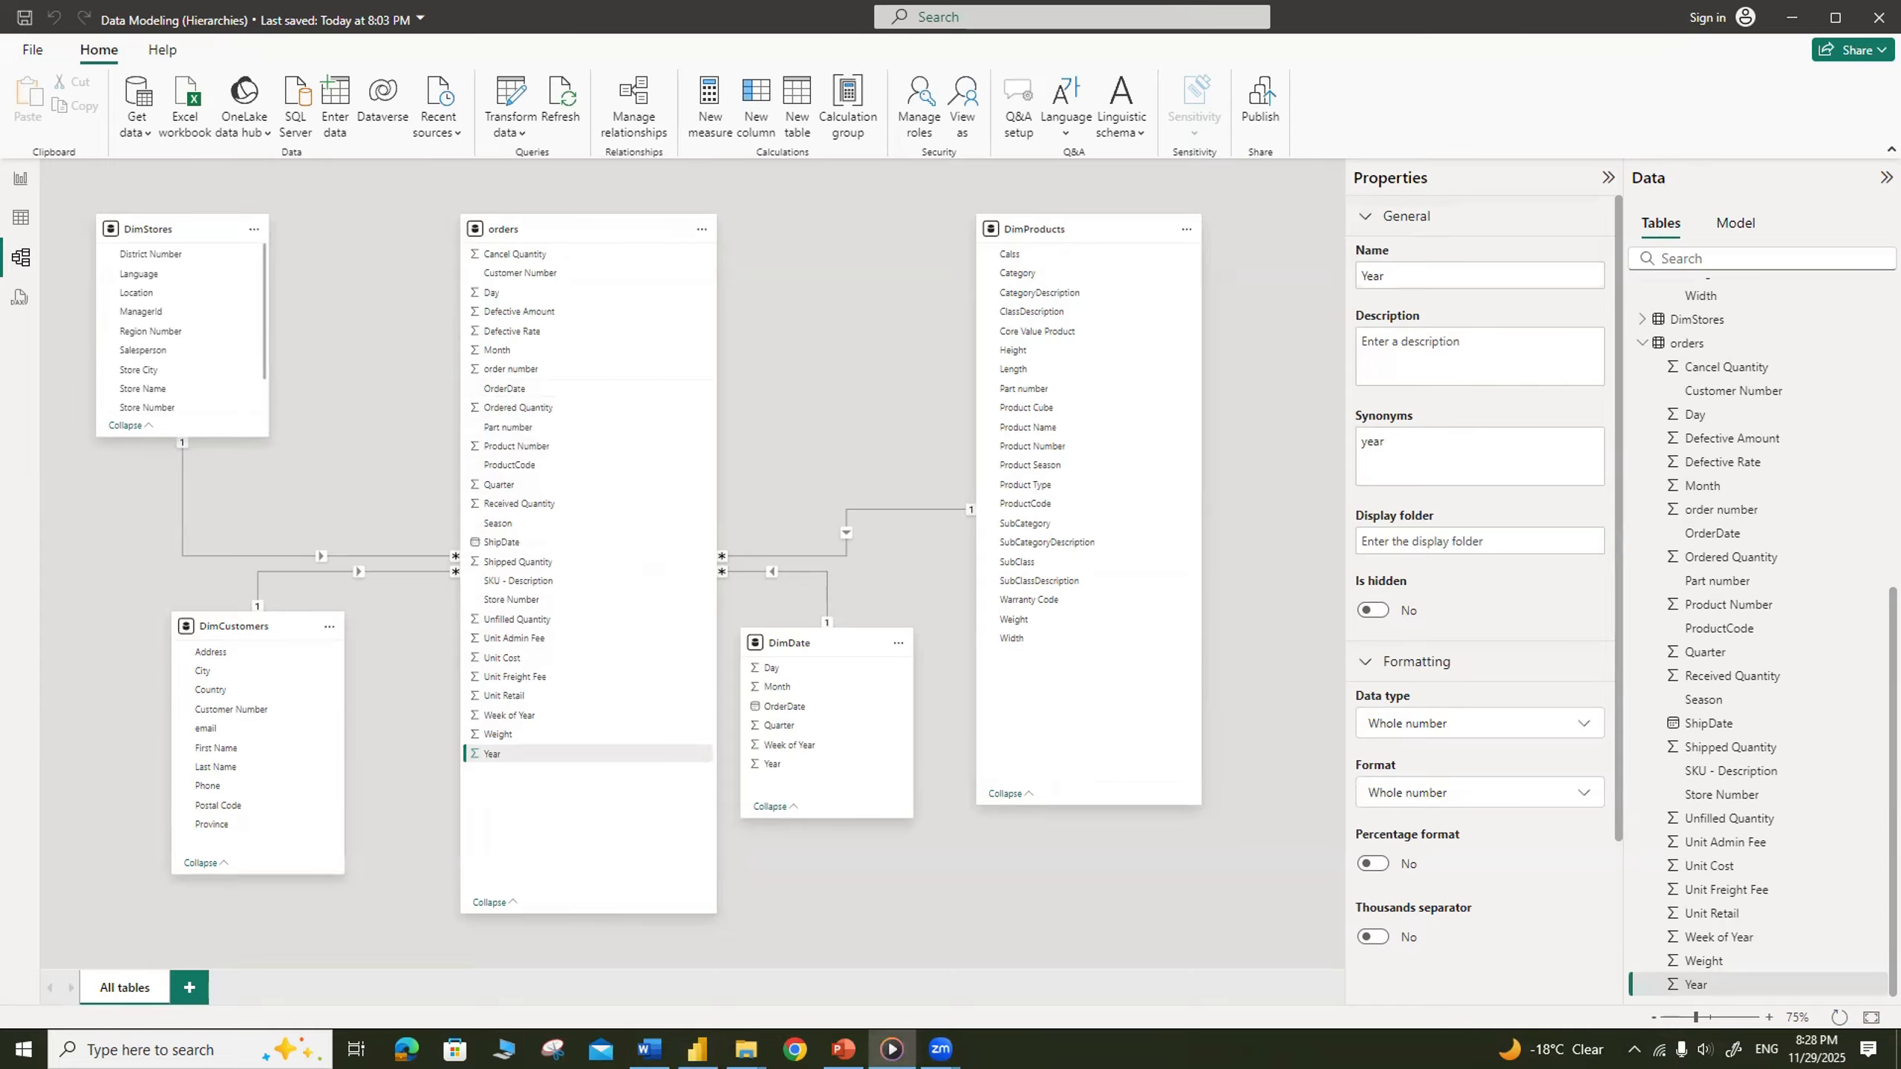
key("alt+Tab")
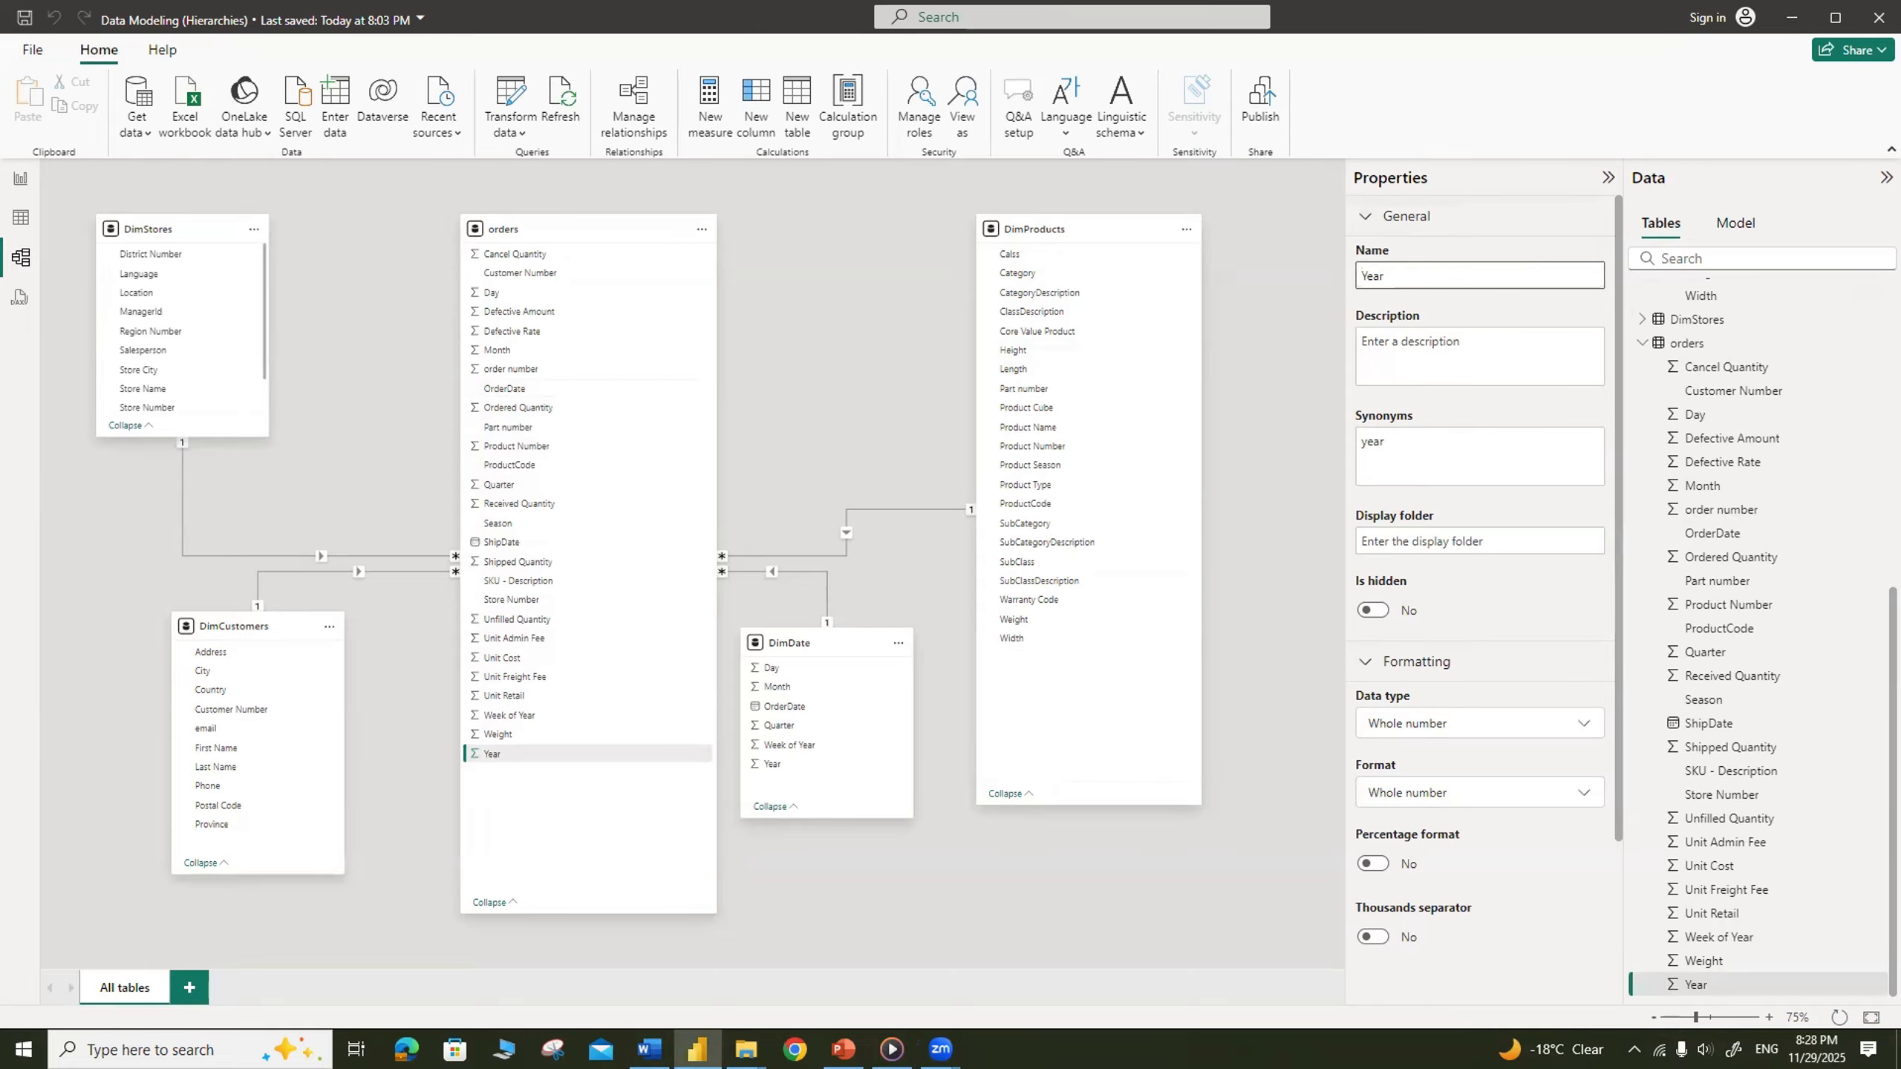
type("Order")
key("Return")
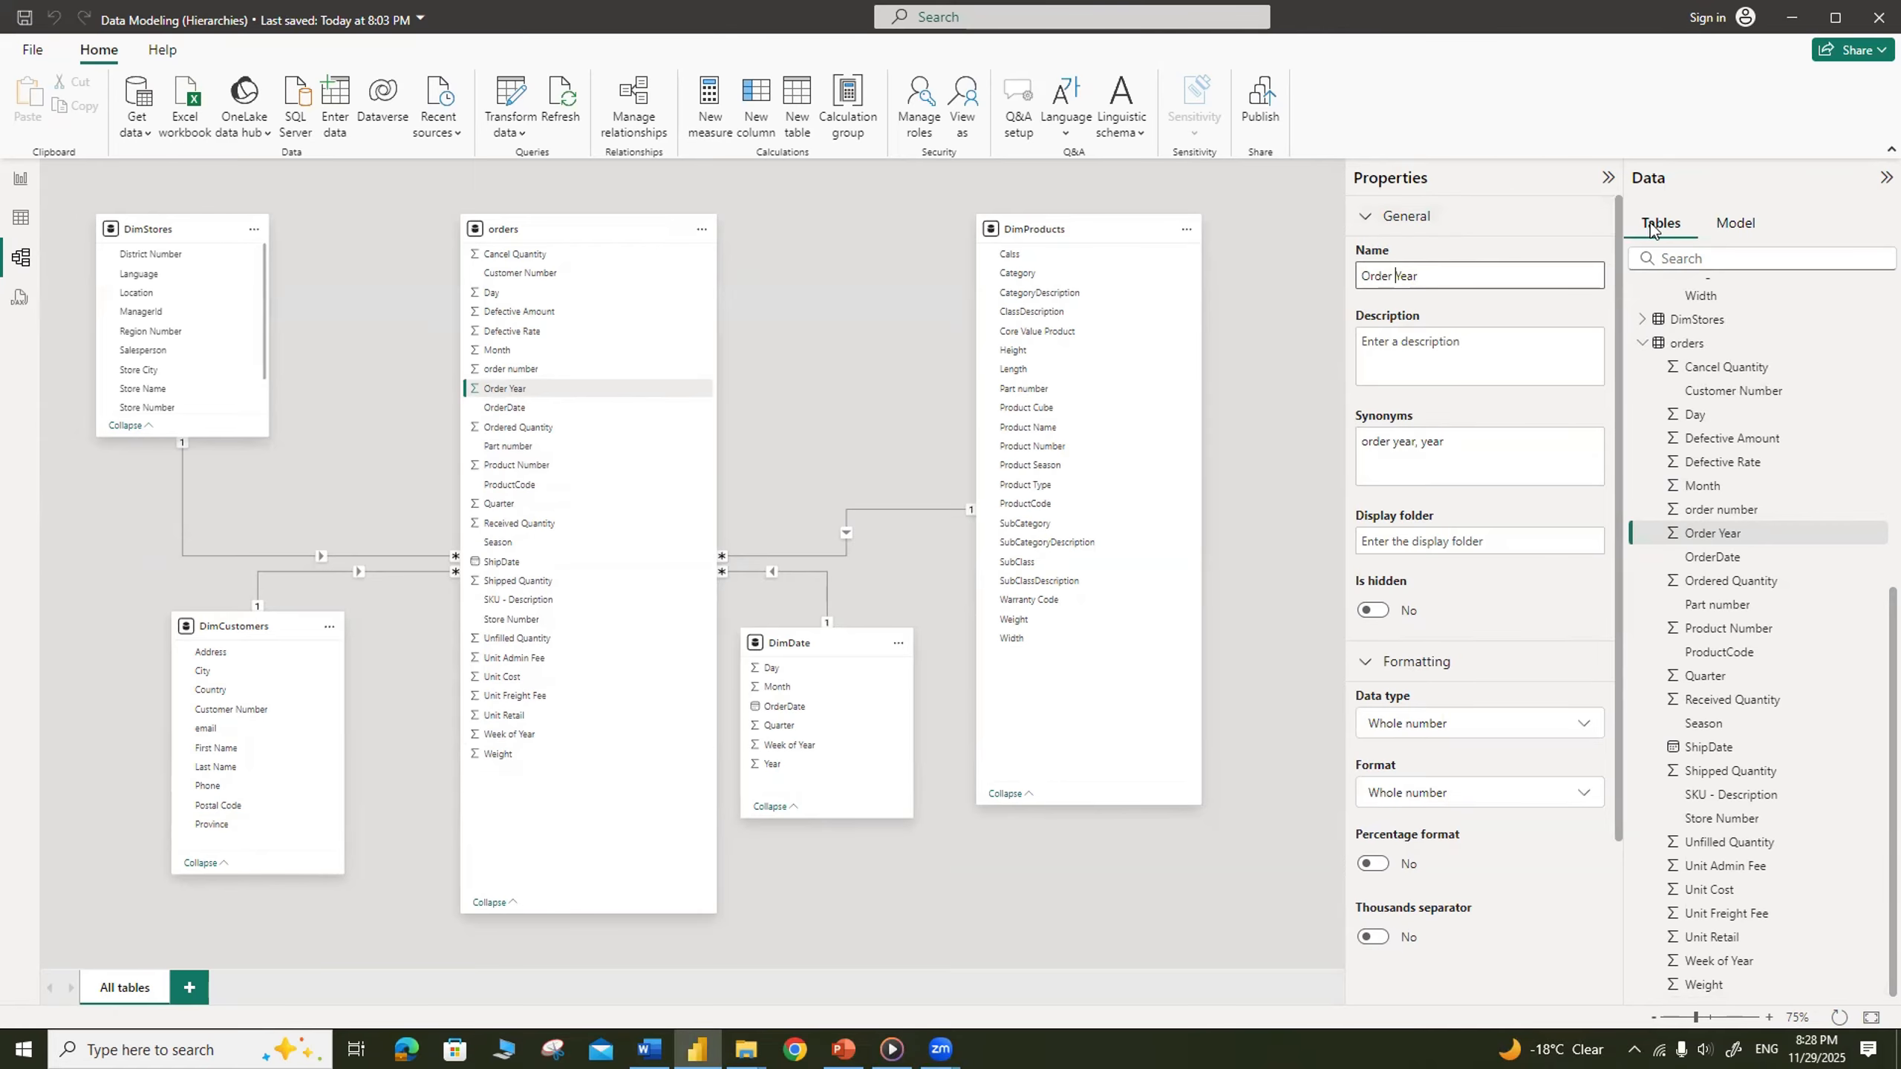
Step: Rename the Quarter column of the orders table as Order Quarter
left_click(527, 505)
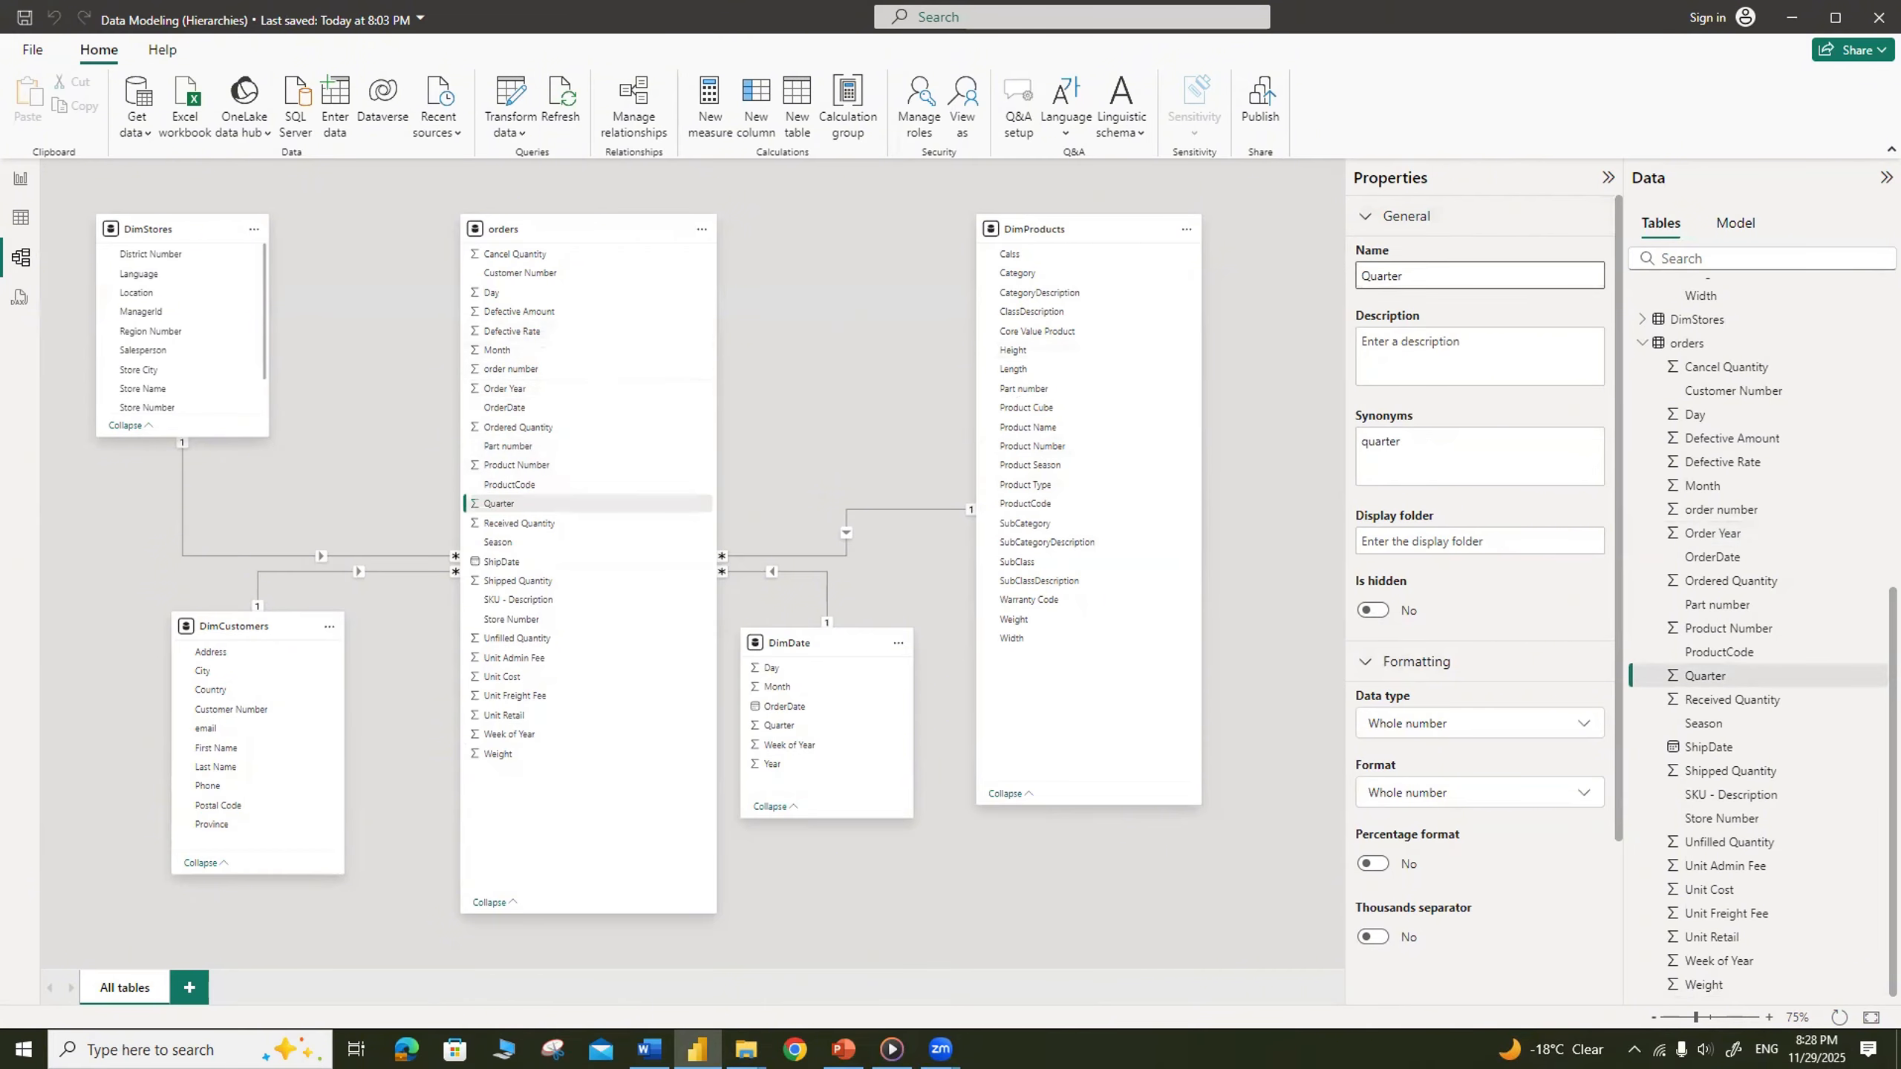
type("Order")
key("Return")
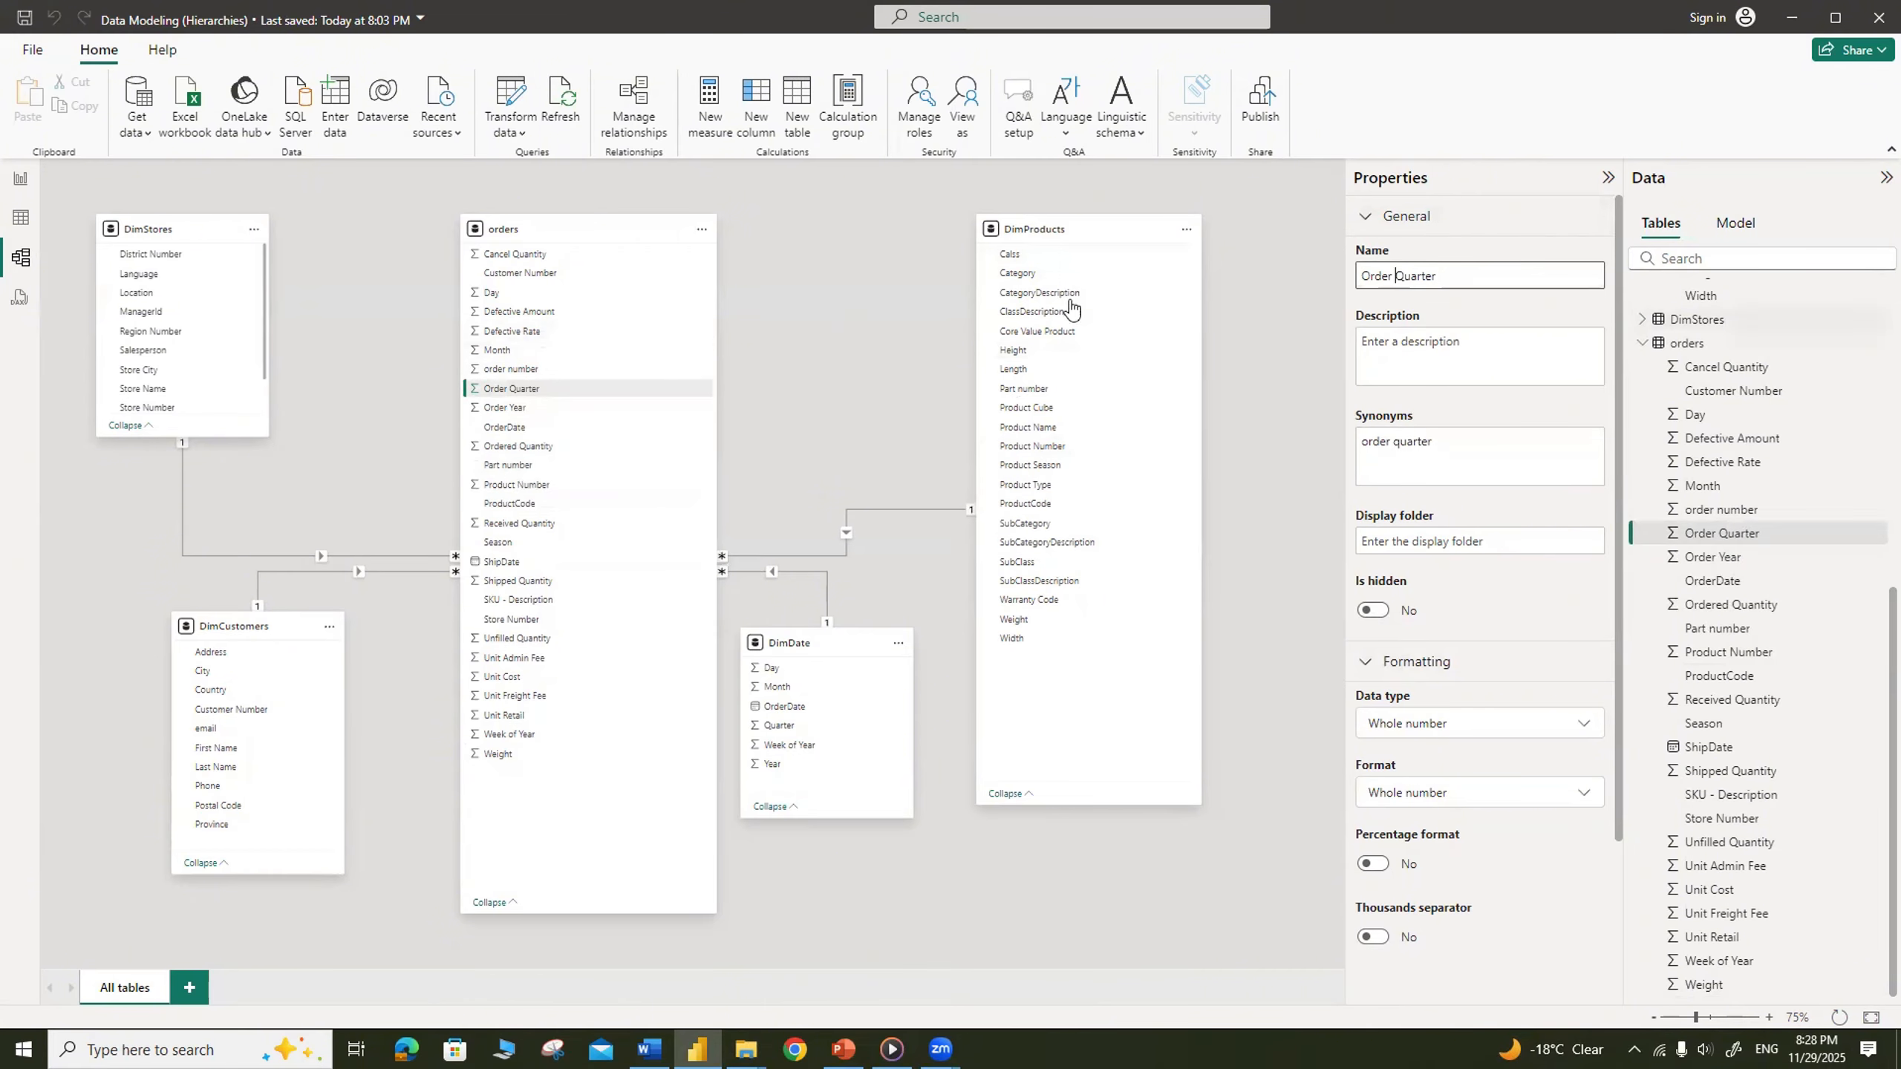
Step: Open the Power Query Editor to review the orders query's applied steps, and return to the model
left_click(510, 119)
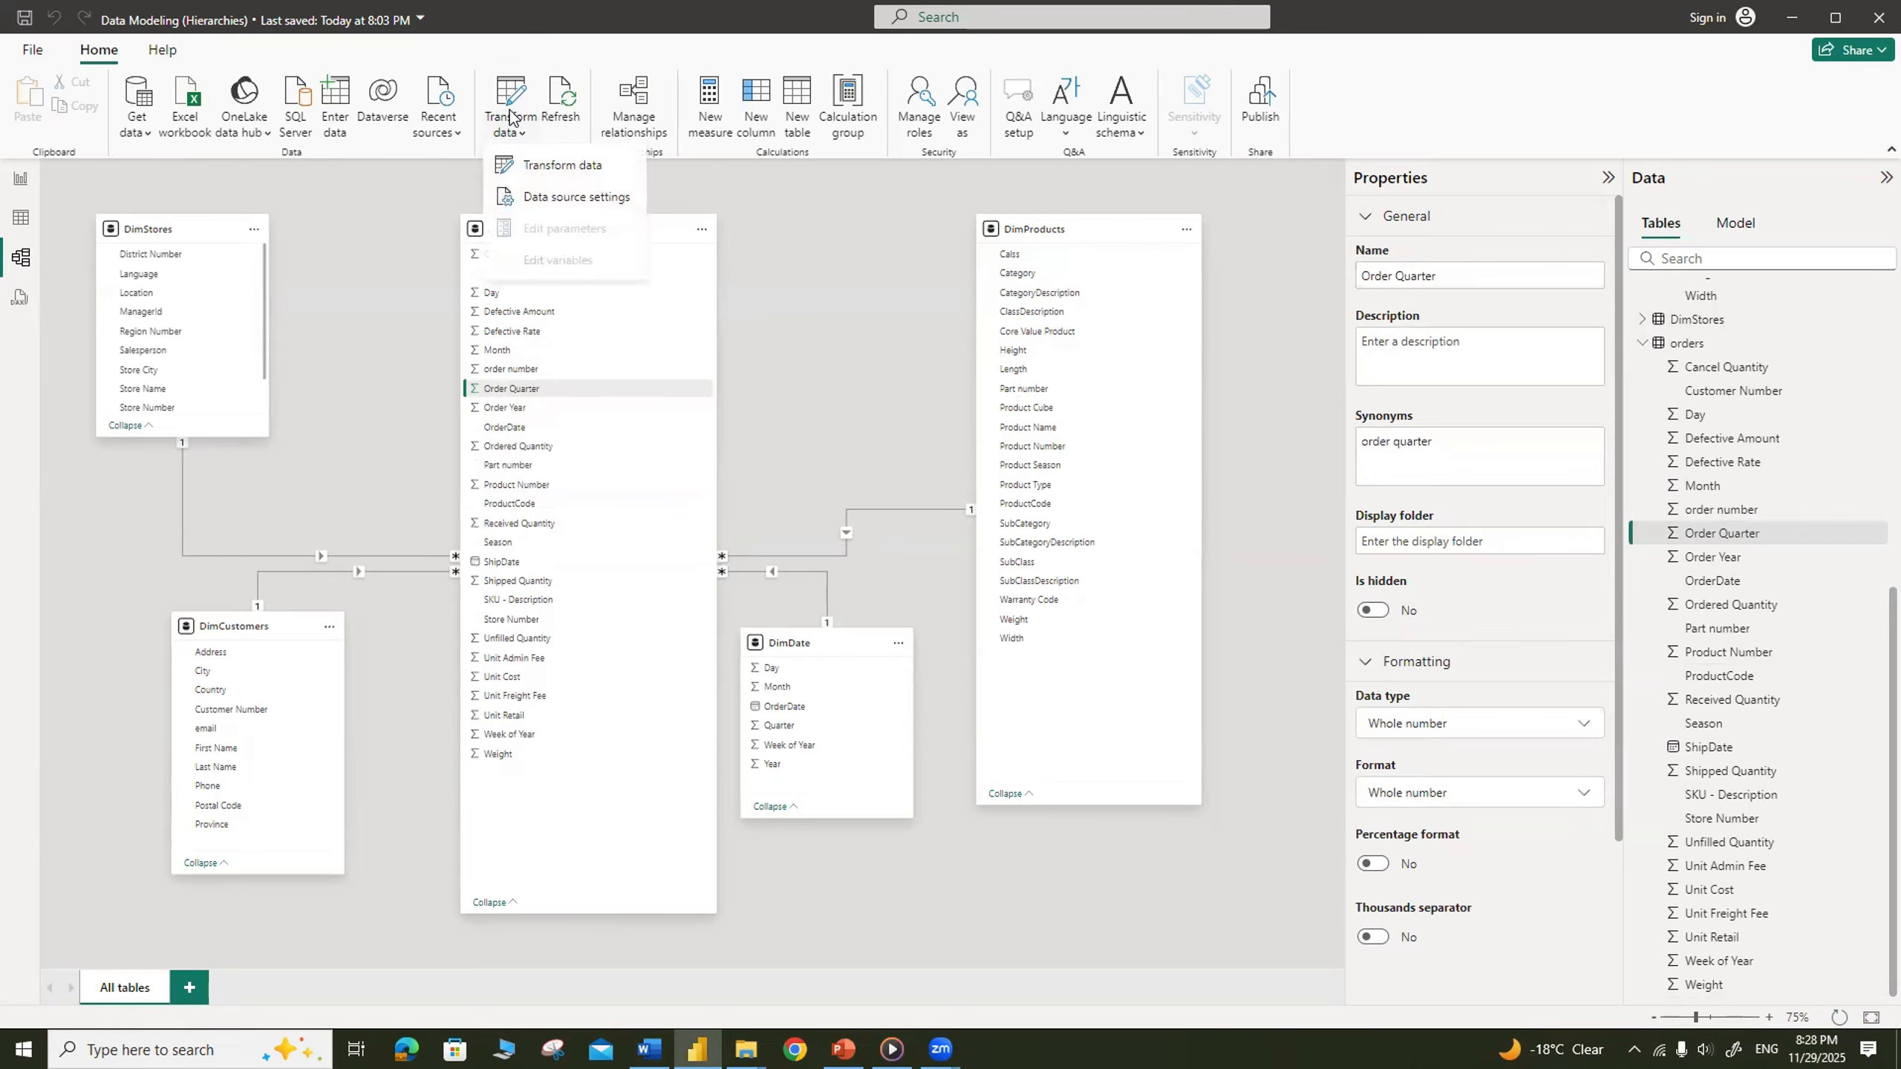
left_click(569, 166)
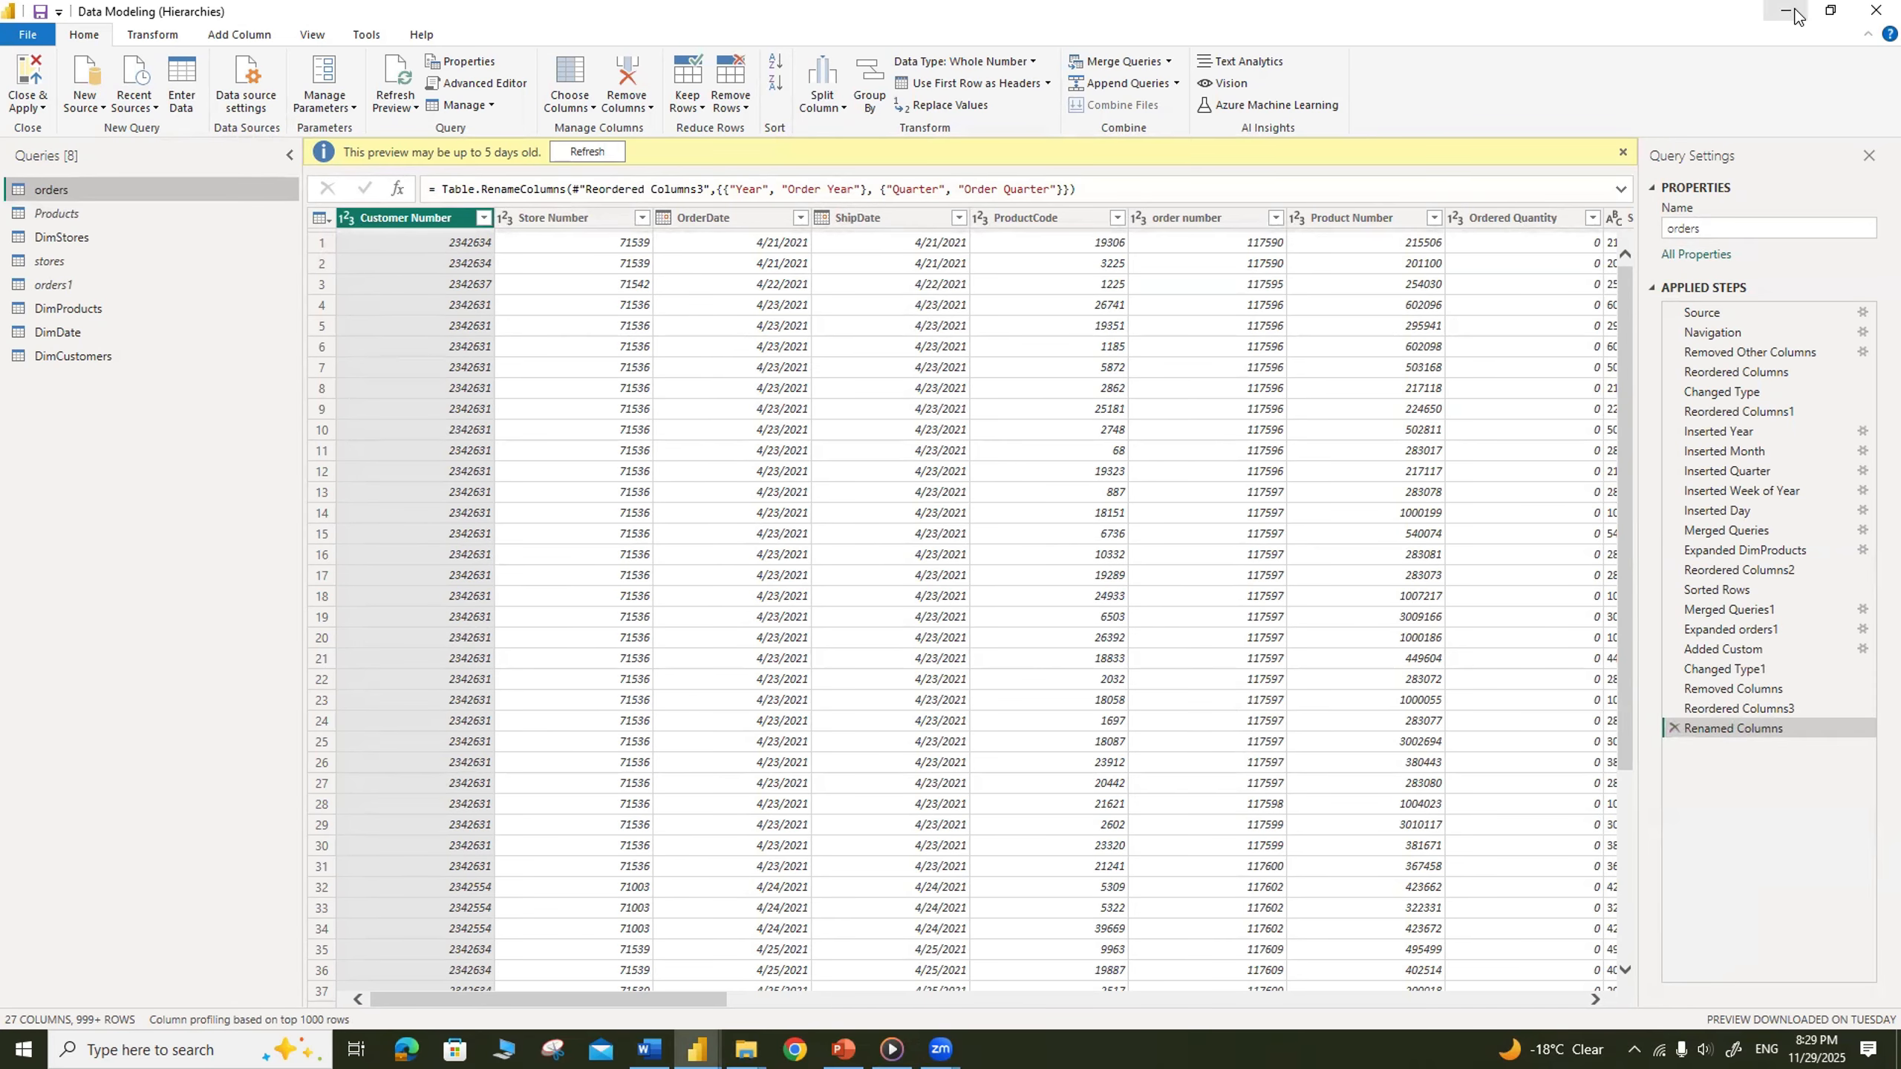
left_click(1873, 15)
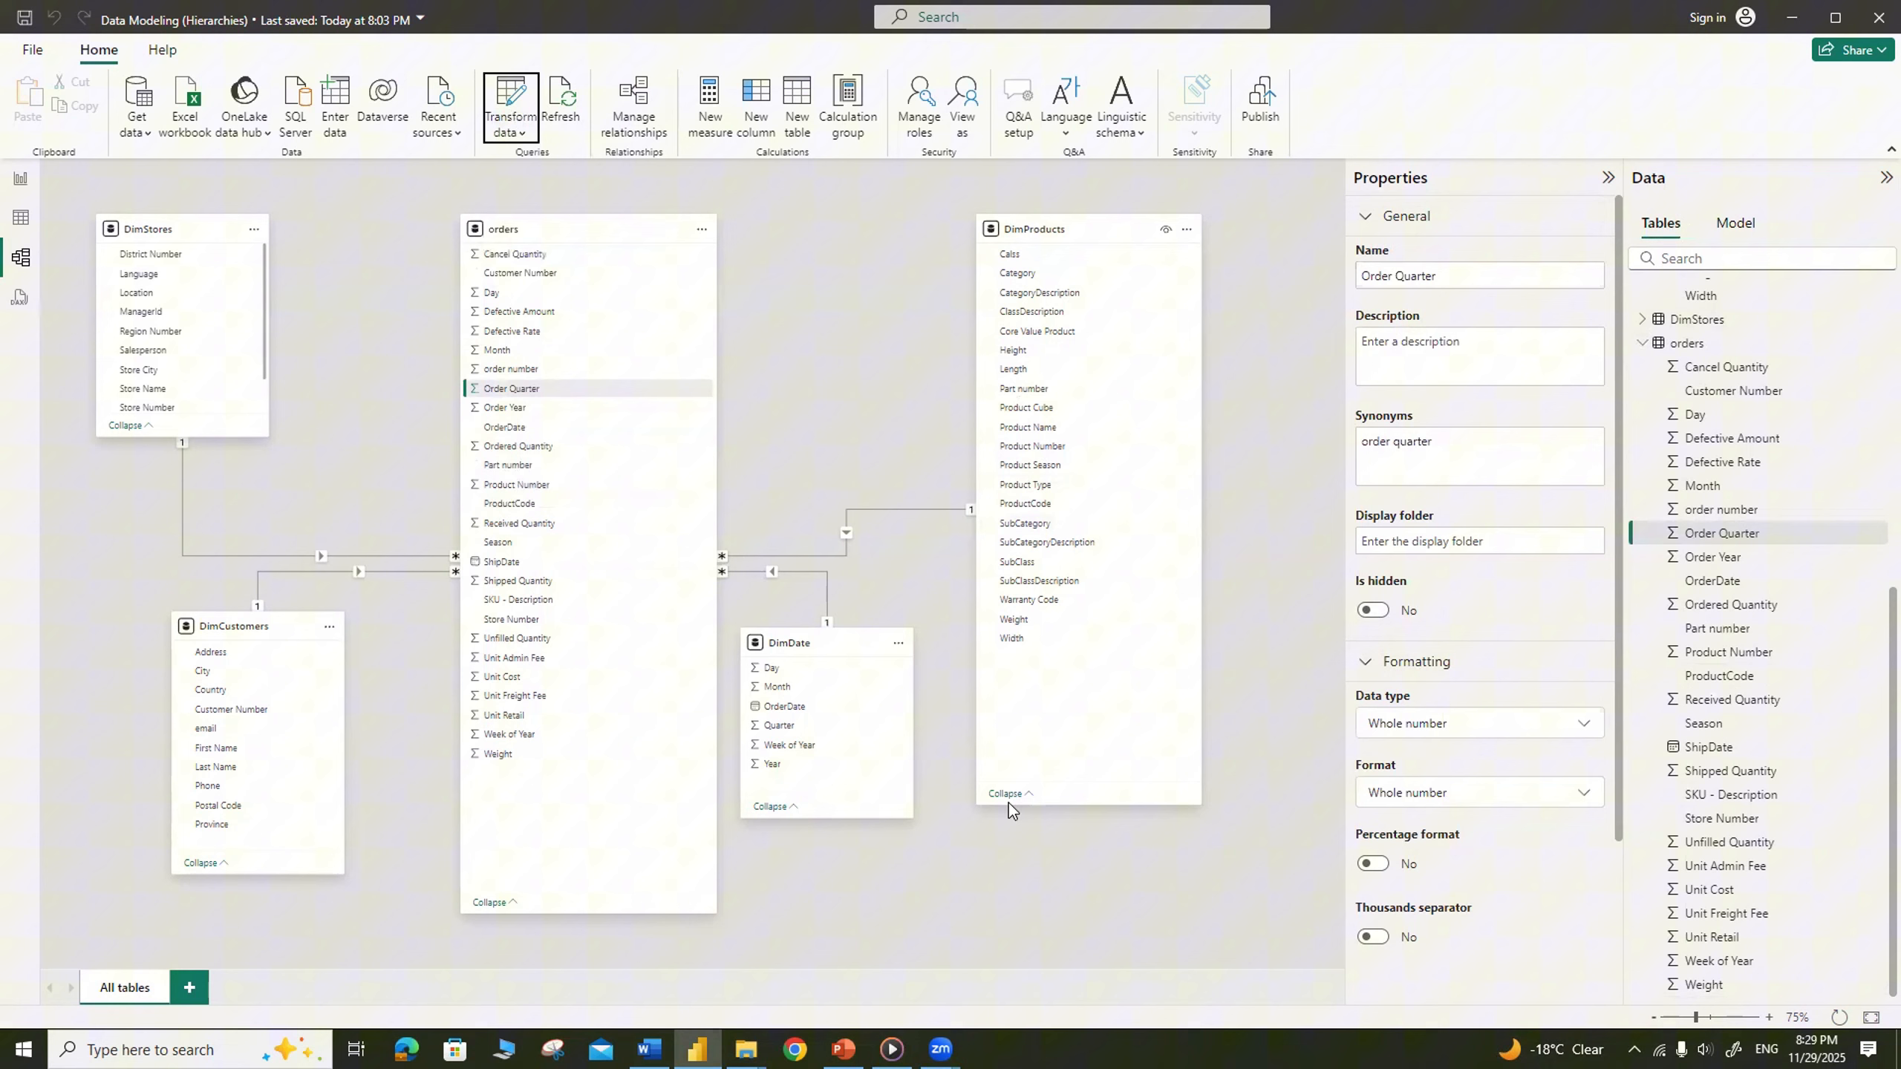
Step: Rename the Month column of the orders table as Order Month
left_click(1362, 274)
type("Order")
left_click(1472, 246)
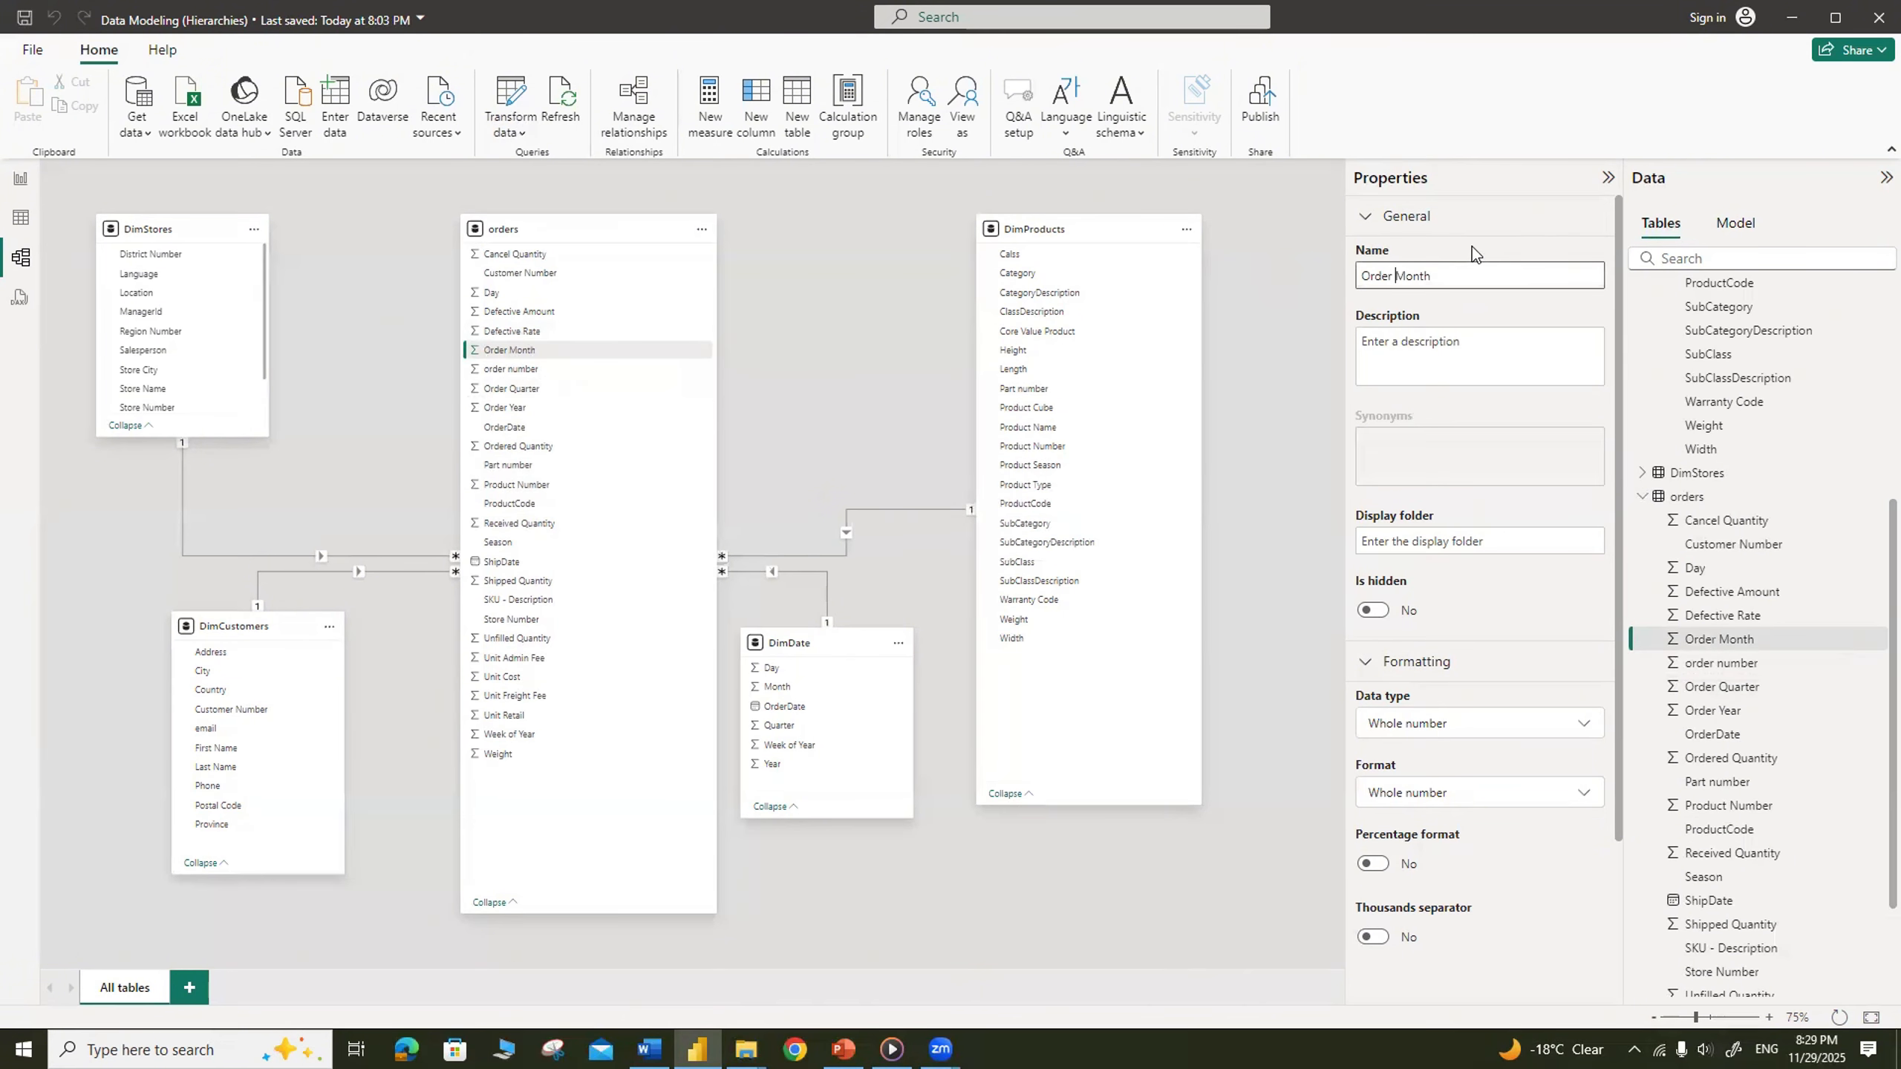
Step: Rename the Week of Year column of the orders table as Order Week
left_click(540, 741)
left_click_drag(1364, 275, 1452, 268)
type("Order")
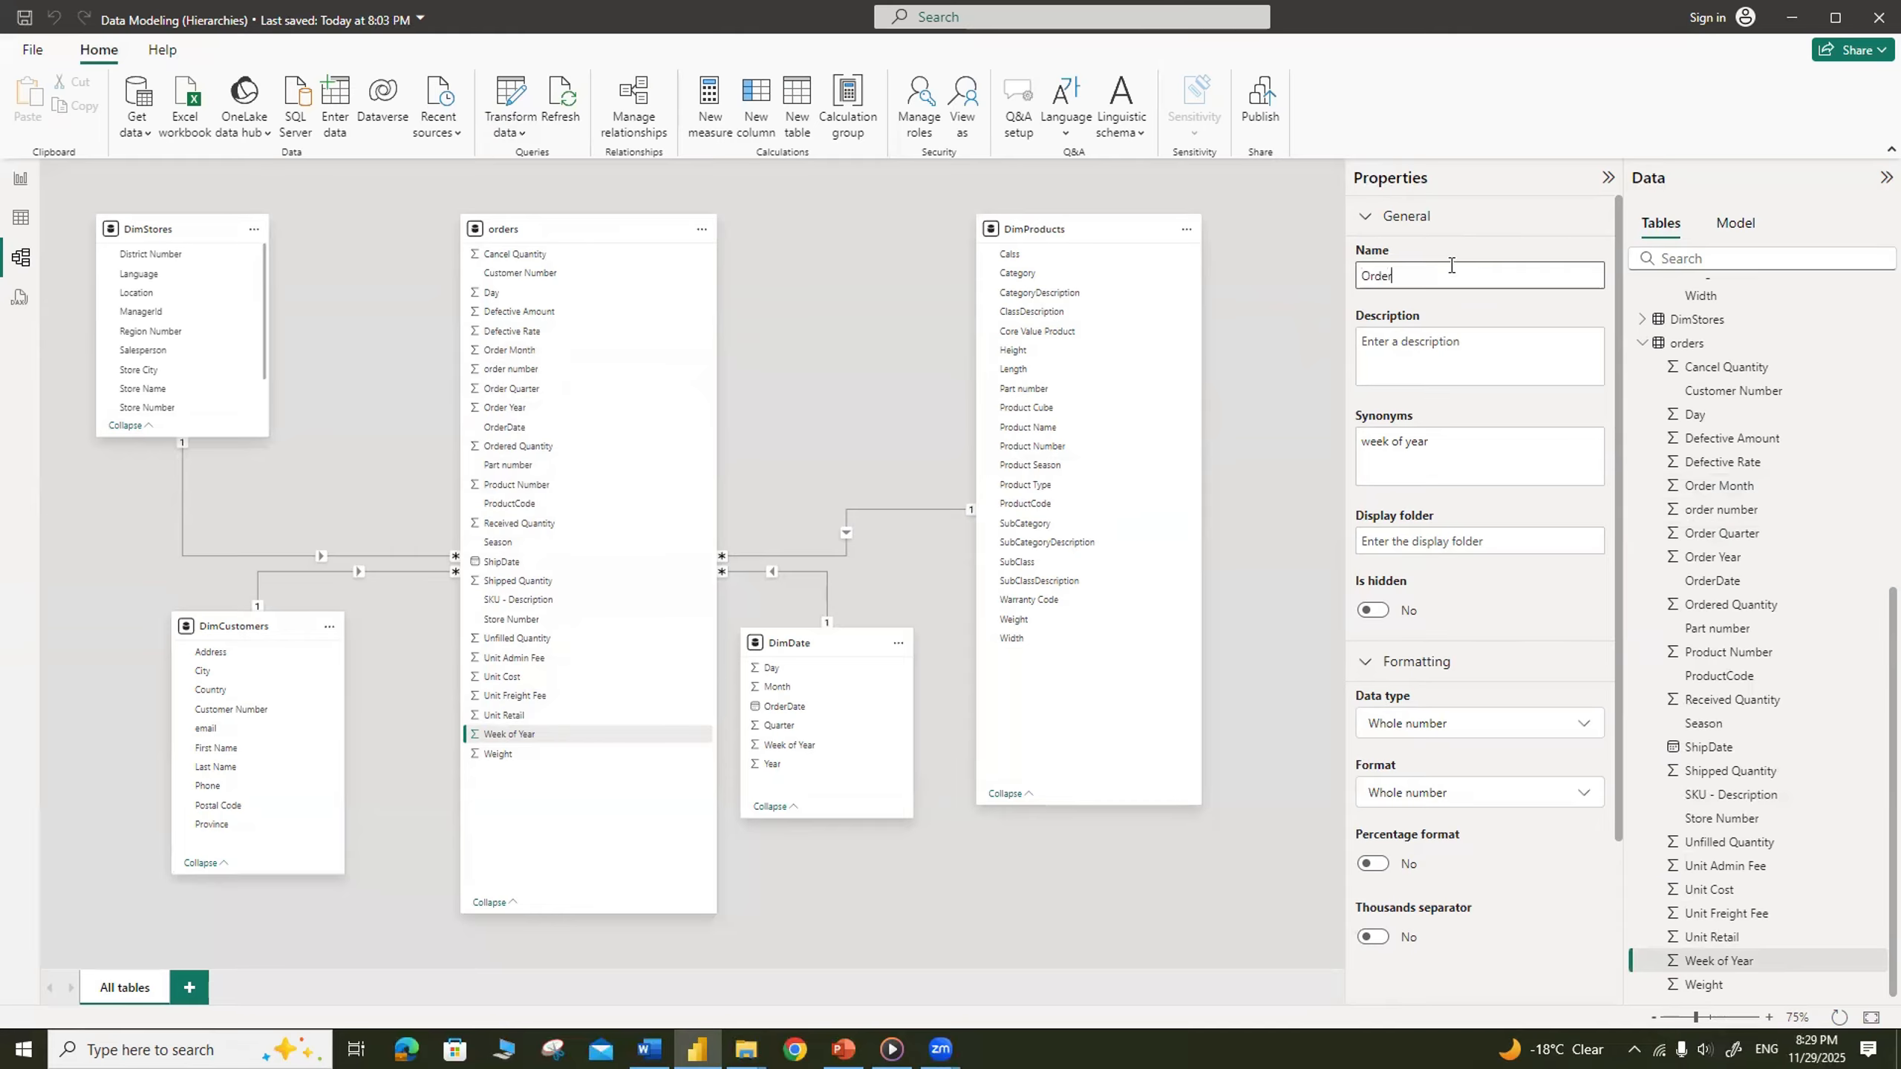
type(" Week")
key("Return")
left_click(1256, 627)
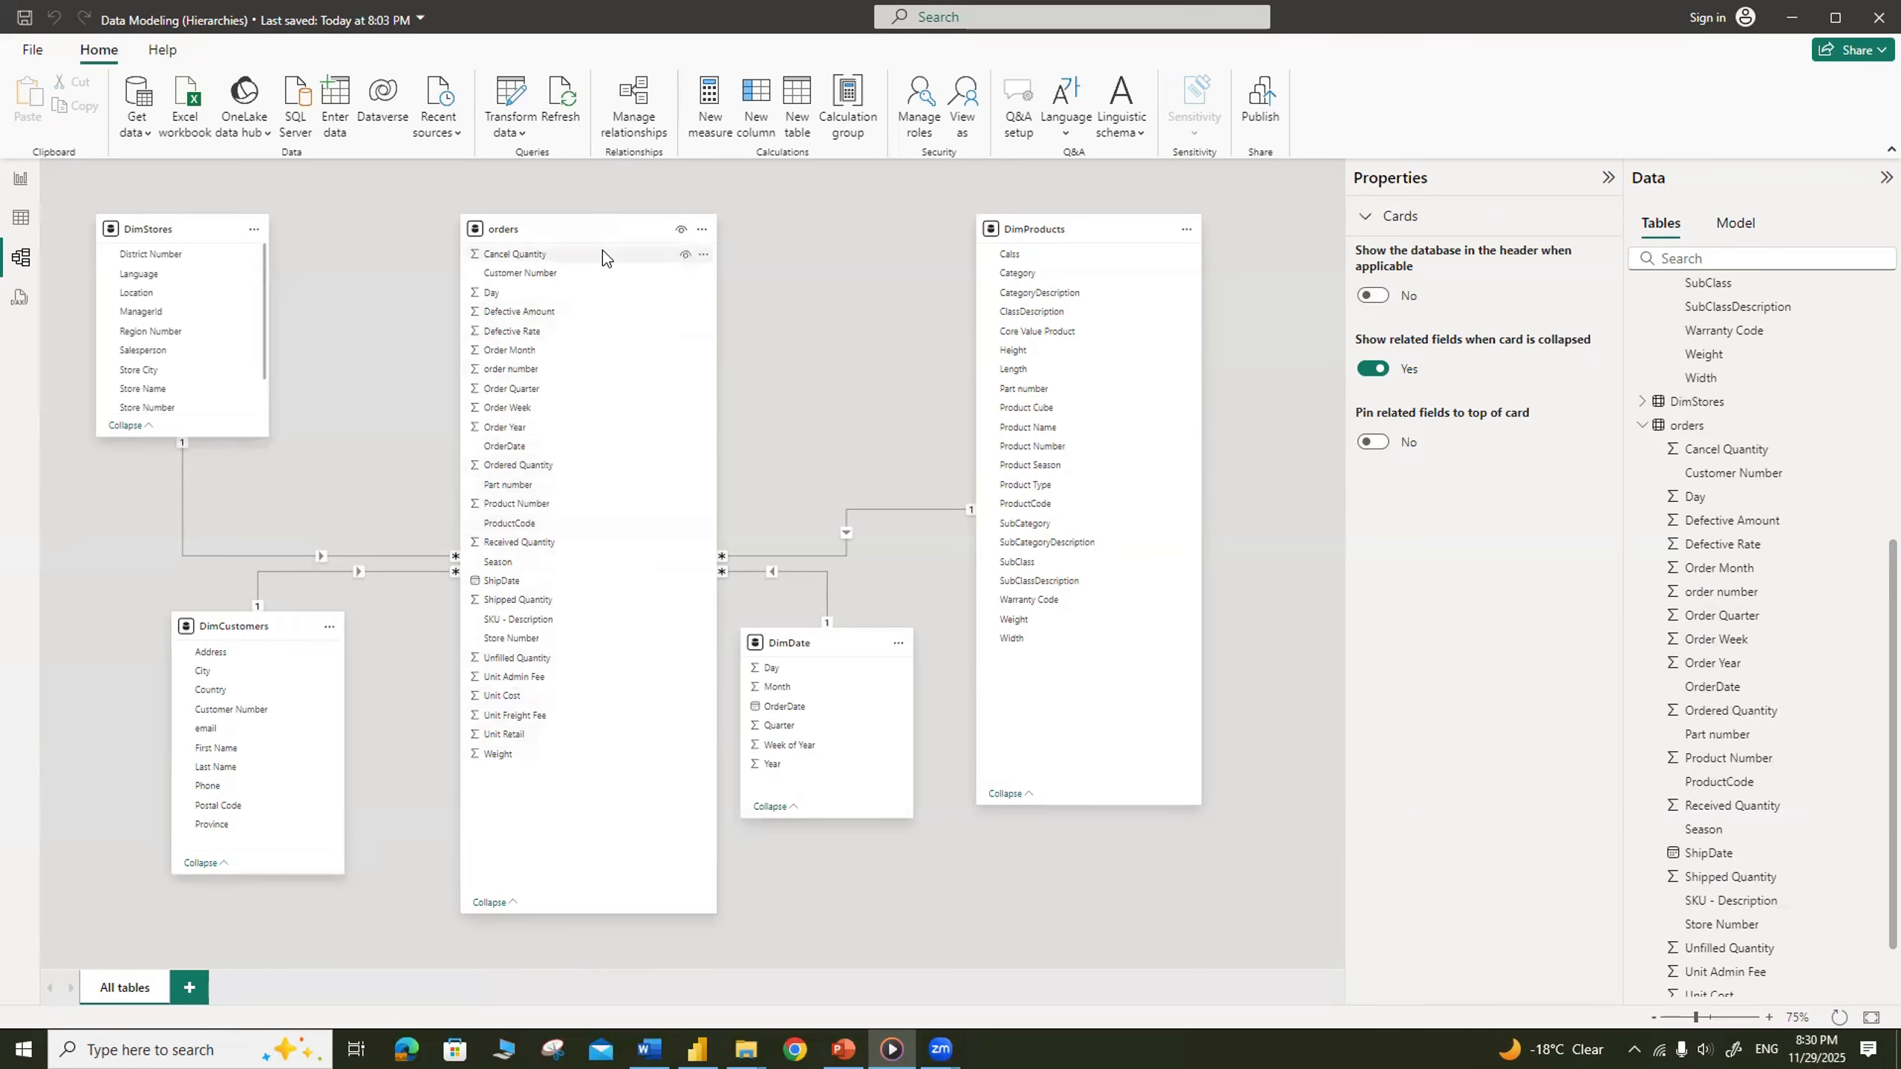
Step: Create a hierarchy from the Order Year column in the orders table and name it OrderDate Hierarchy
right_click(522, 427)
left_click(608, 443)
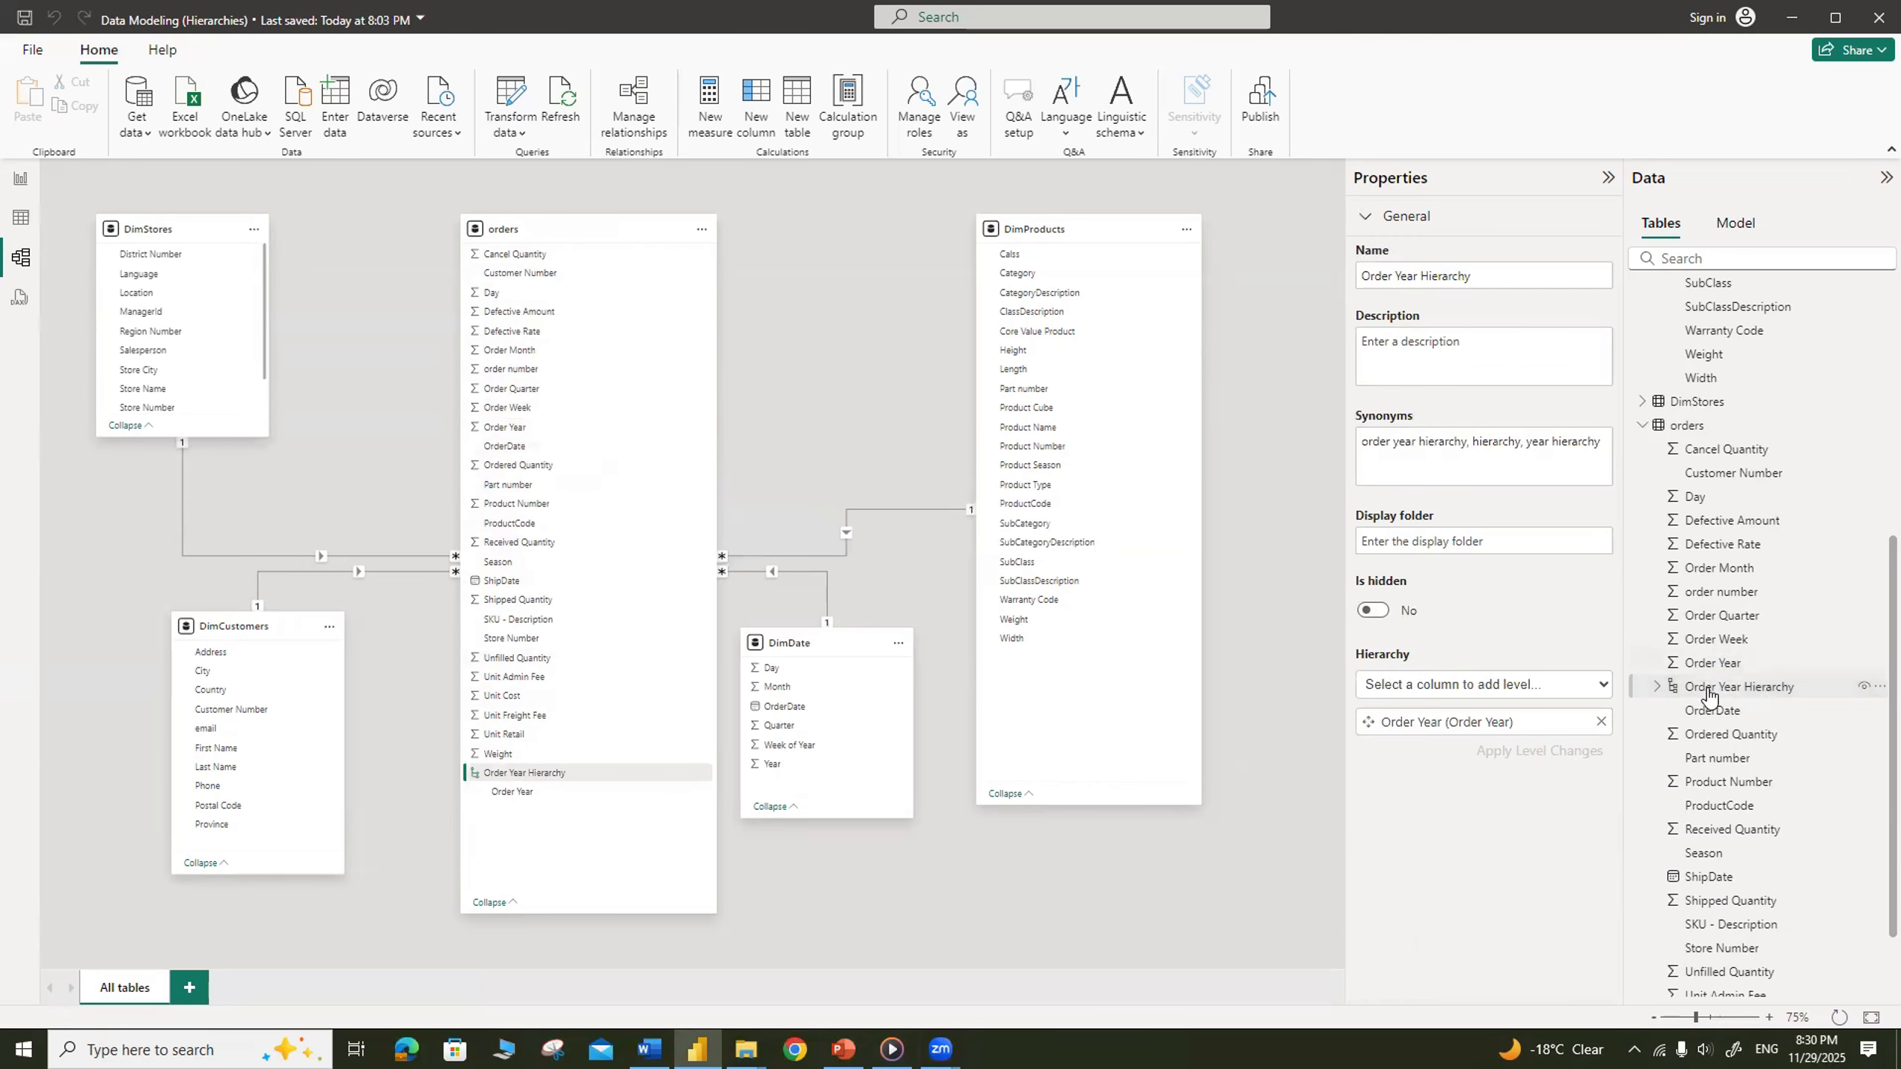
left_click(1714, 687)
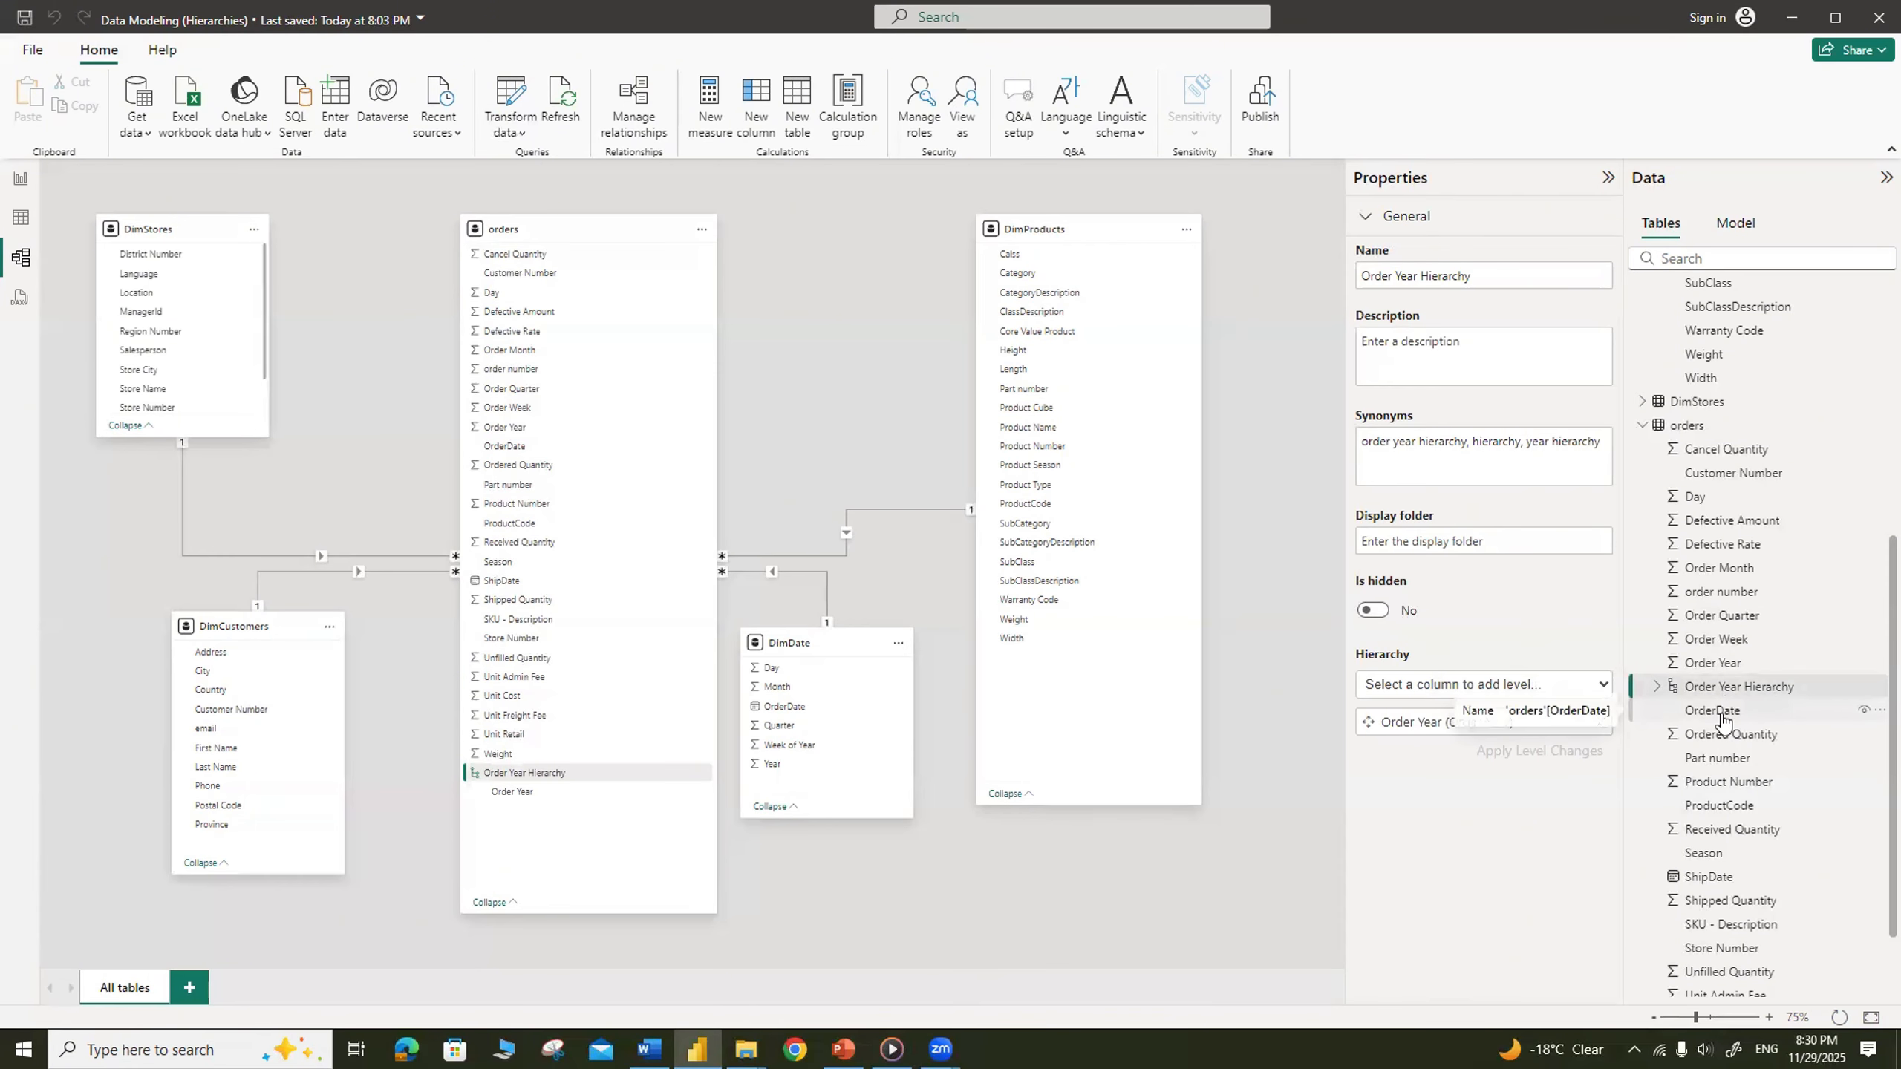
left_click_drag(1390, 274, 1420, 276)
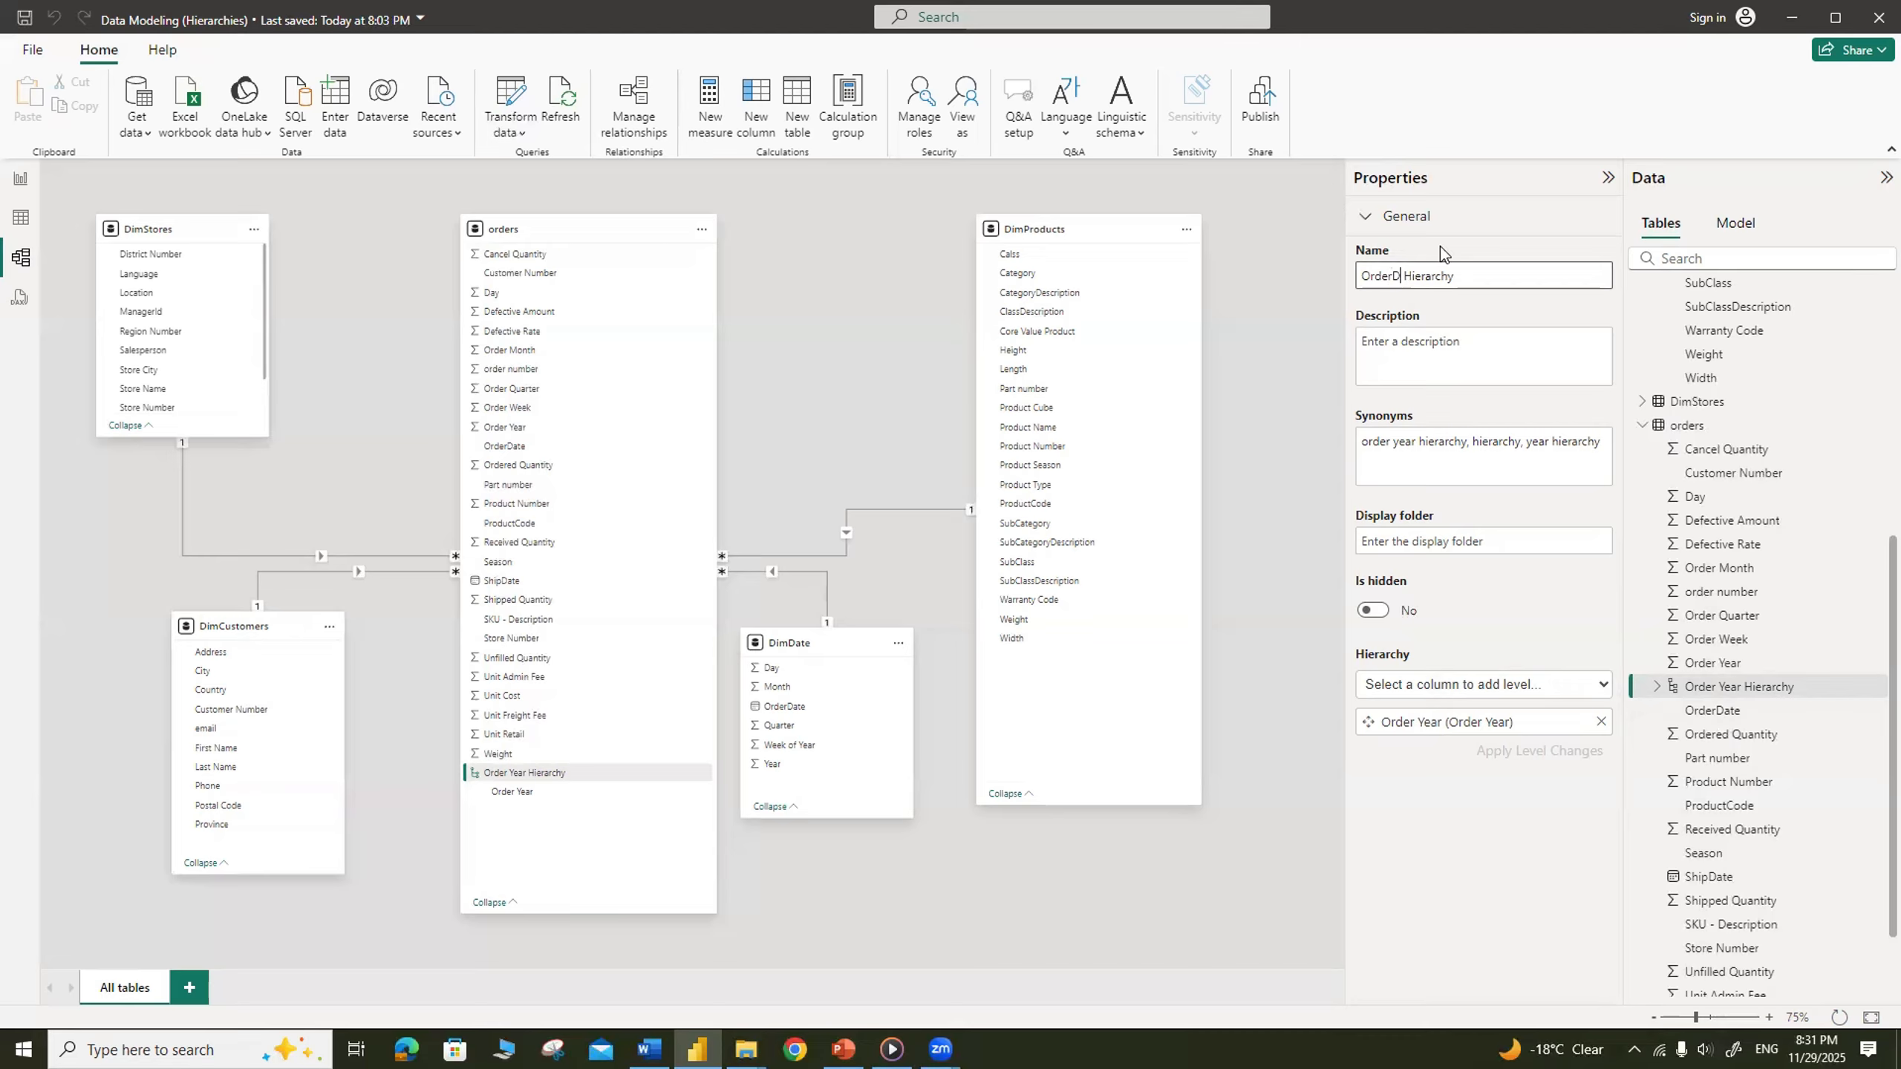
type("rDate")
key("Return")
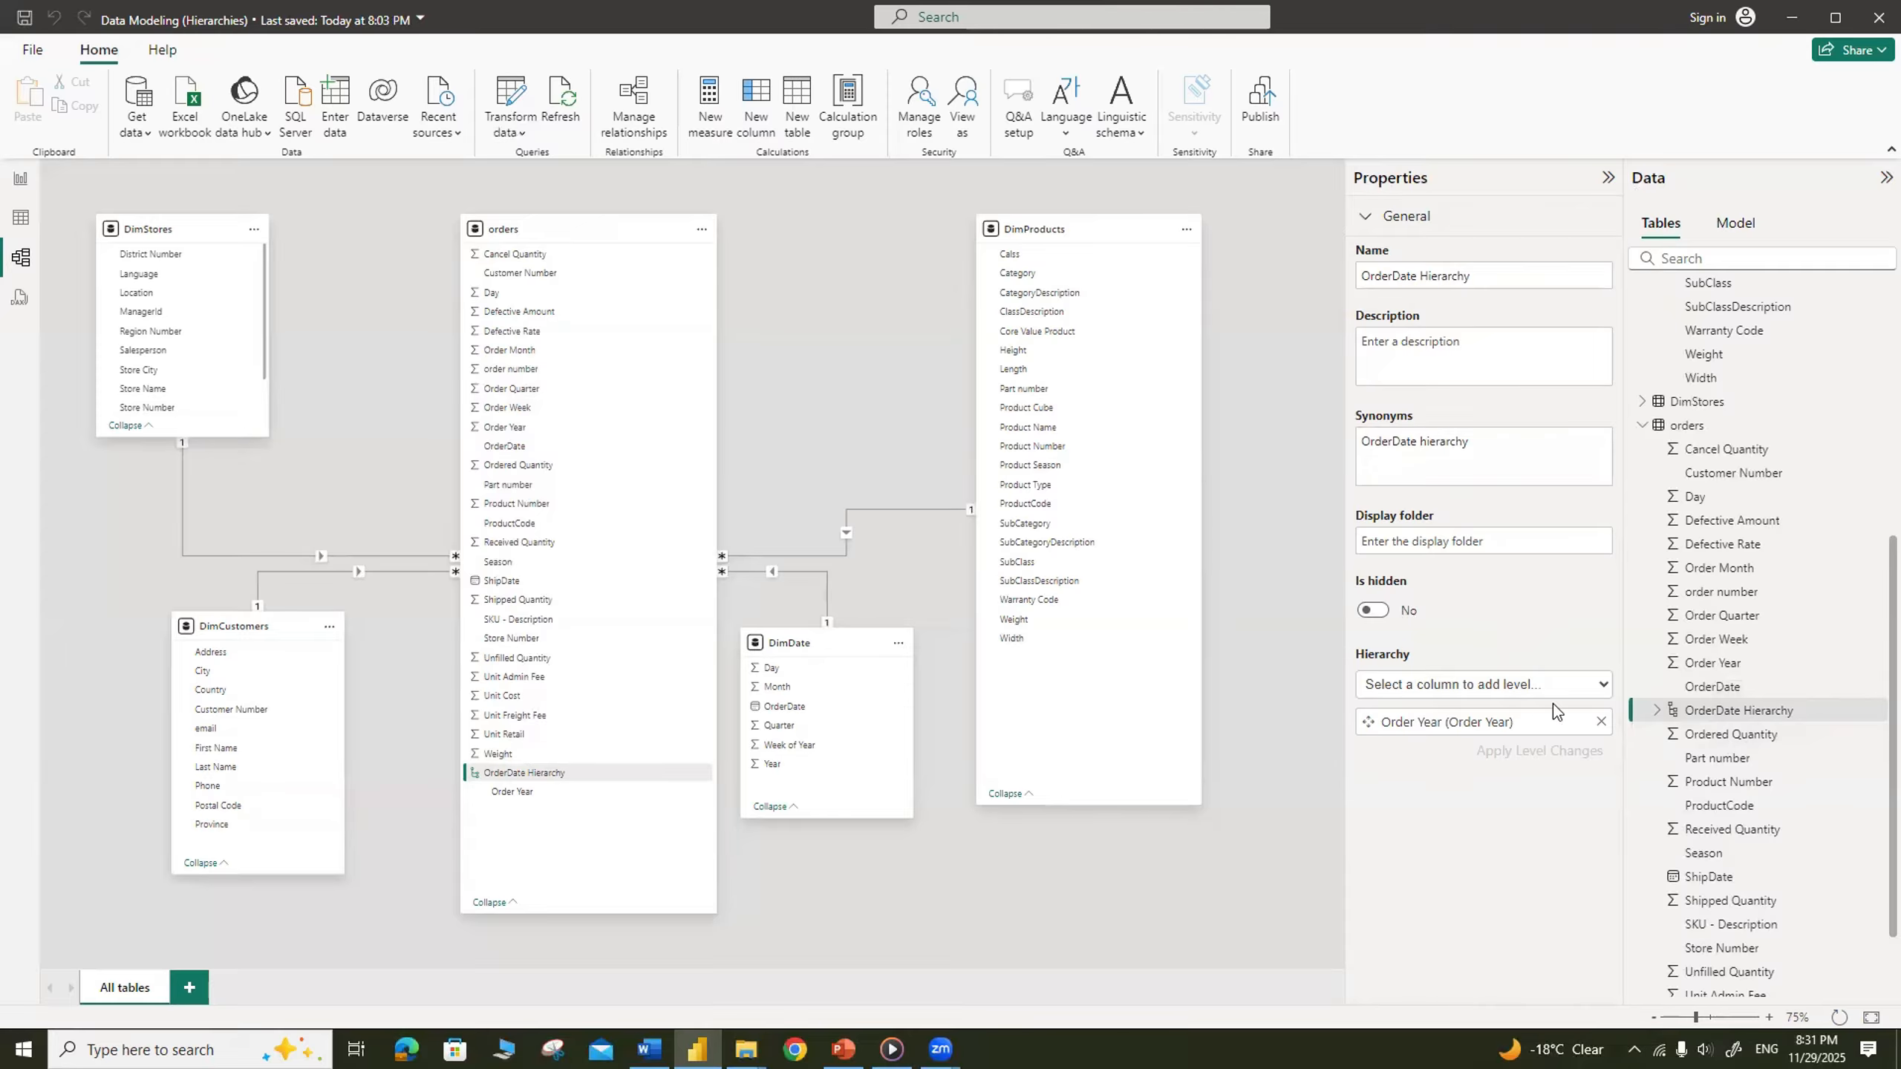
Step: Add Order Quarter, Order Month, Order Week and OrderDate as levels below Order Year in the hierarchy, apply the level changes and expand it
left_click(1604, 685)
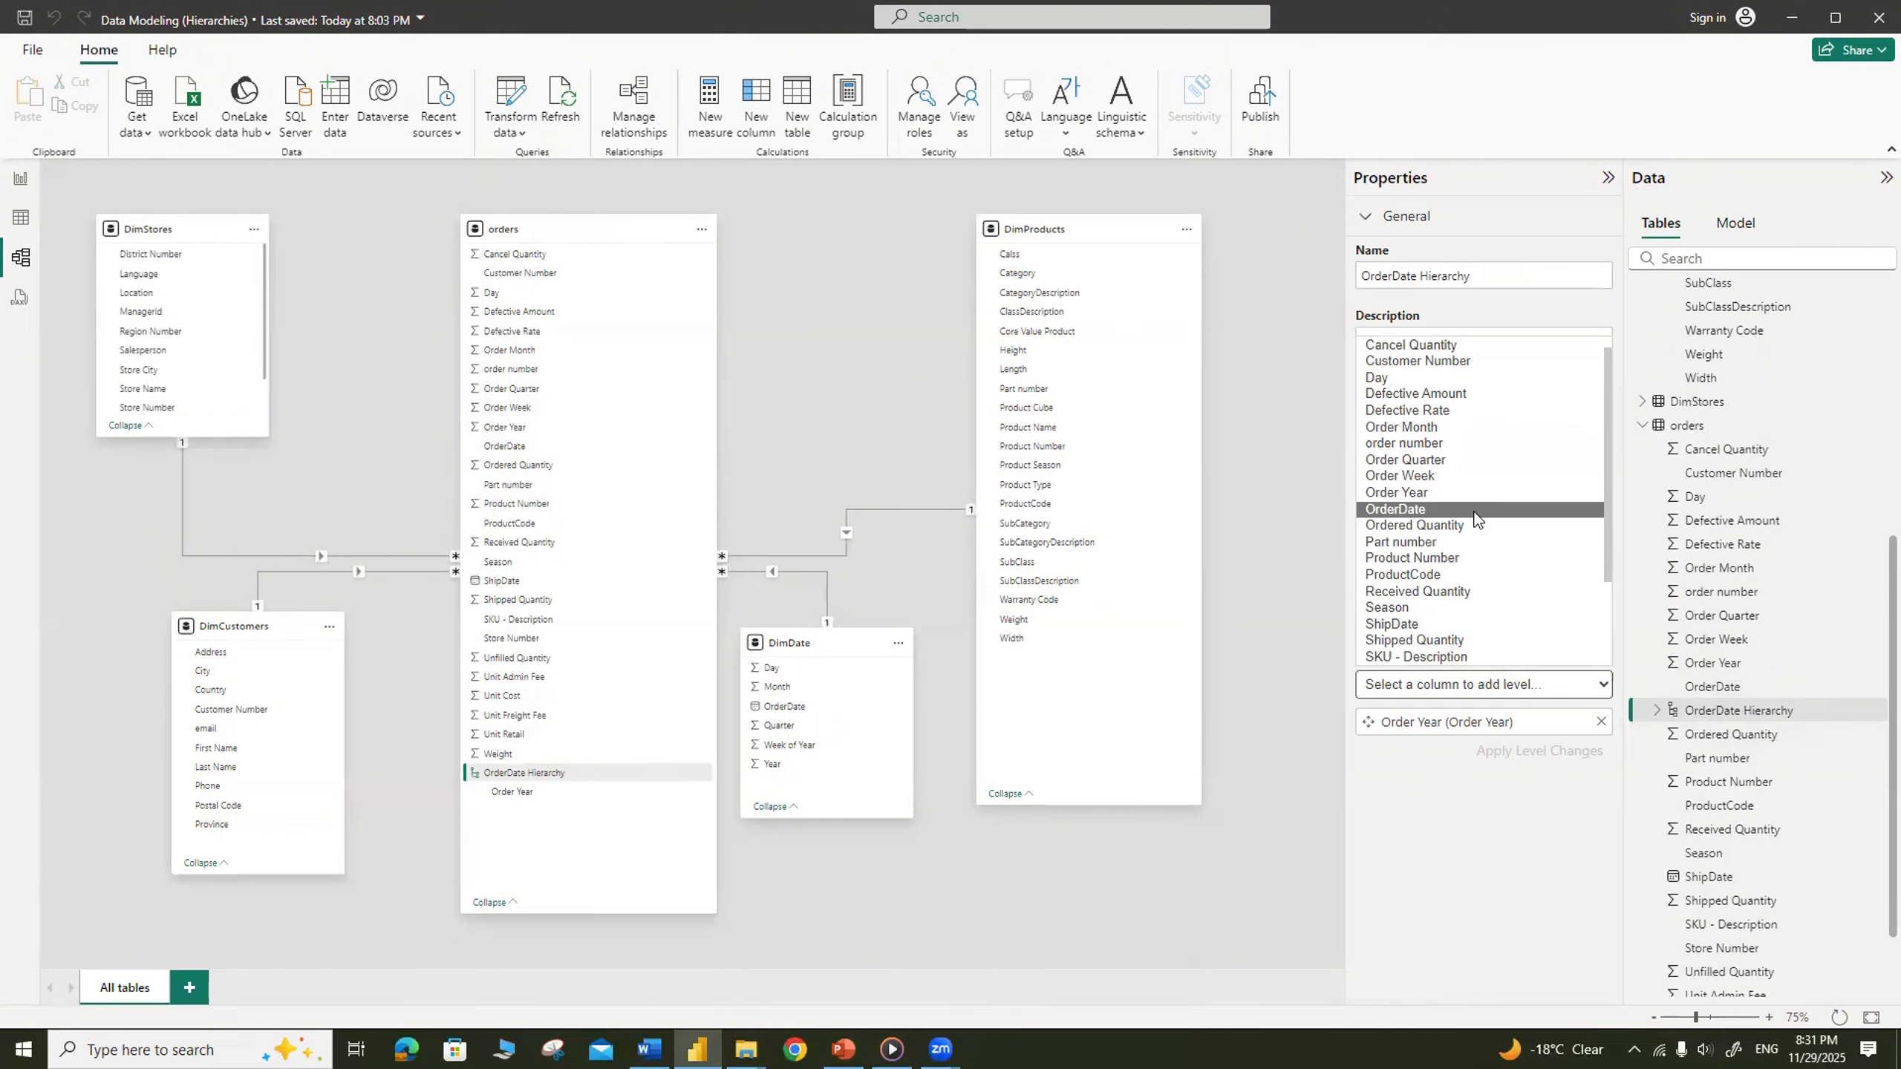
left_click(1453, 461)
left_click(1604, 684)
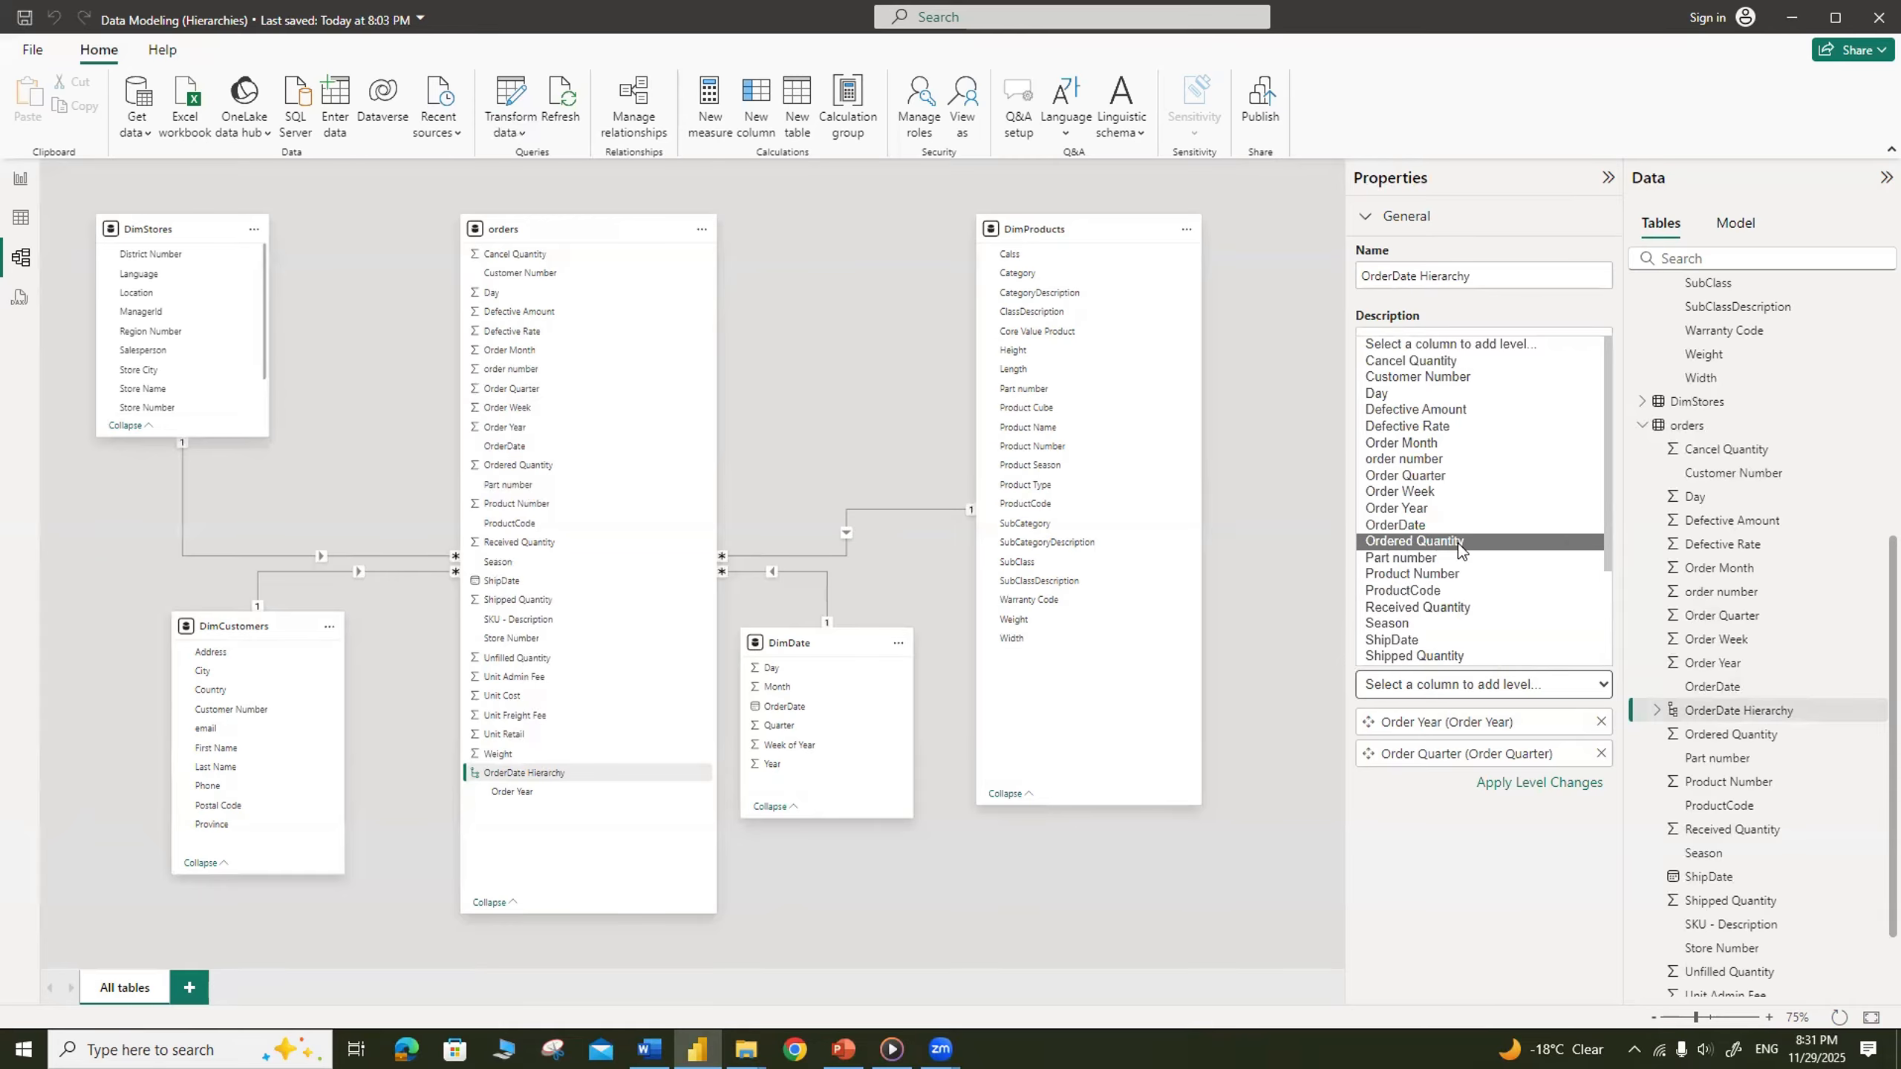
left_click(1442, 443)
left_click(1600, 684)
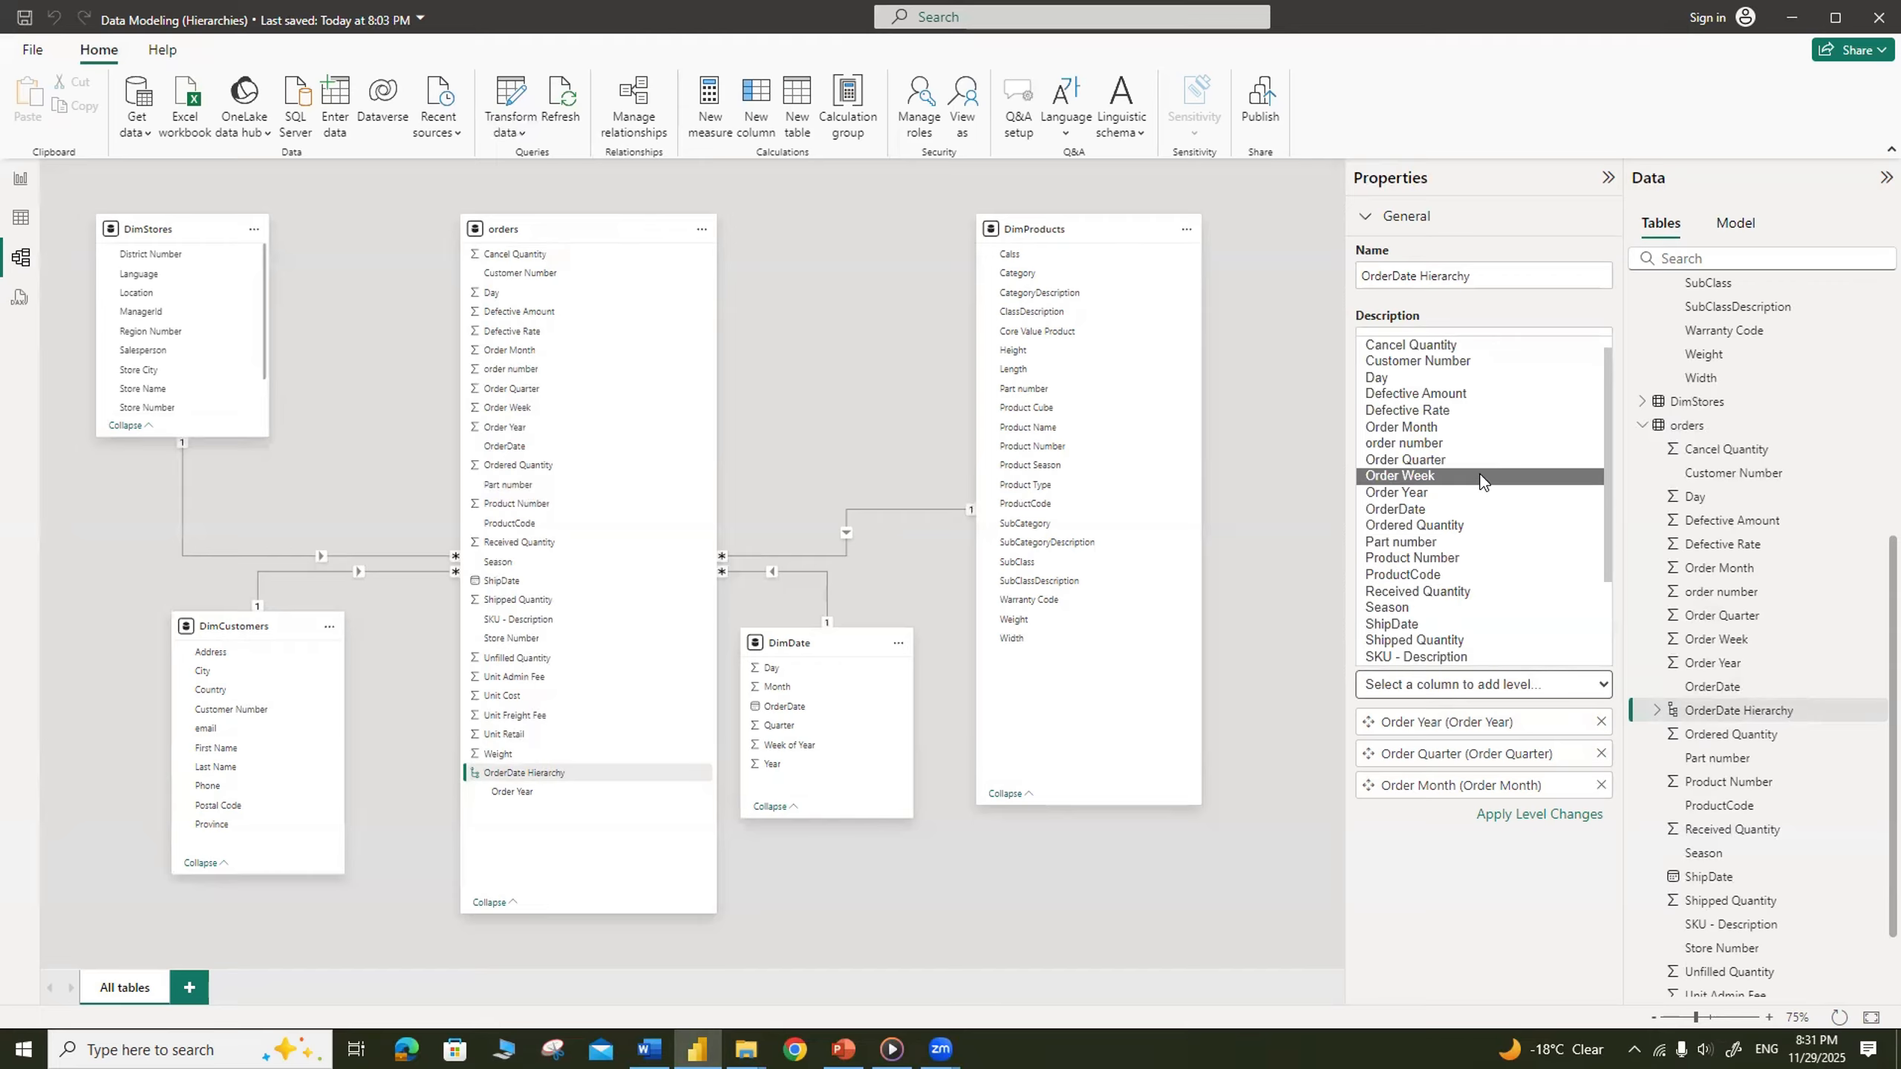
left_click(1478, 481)
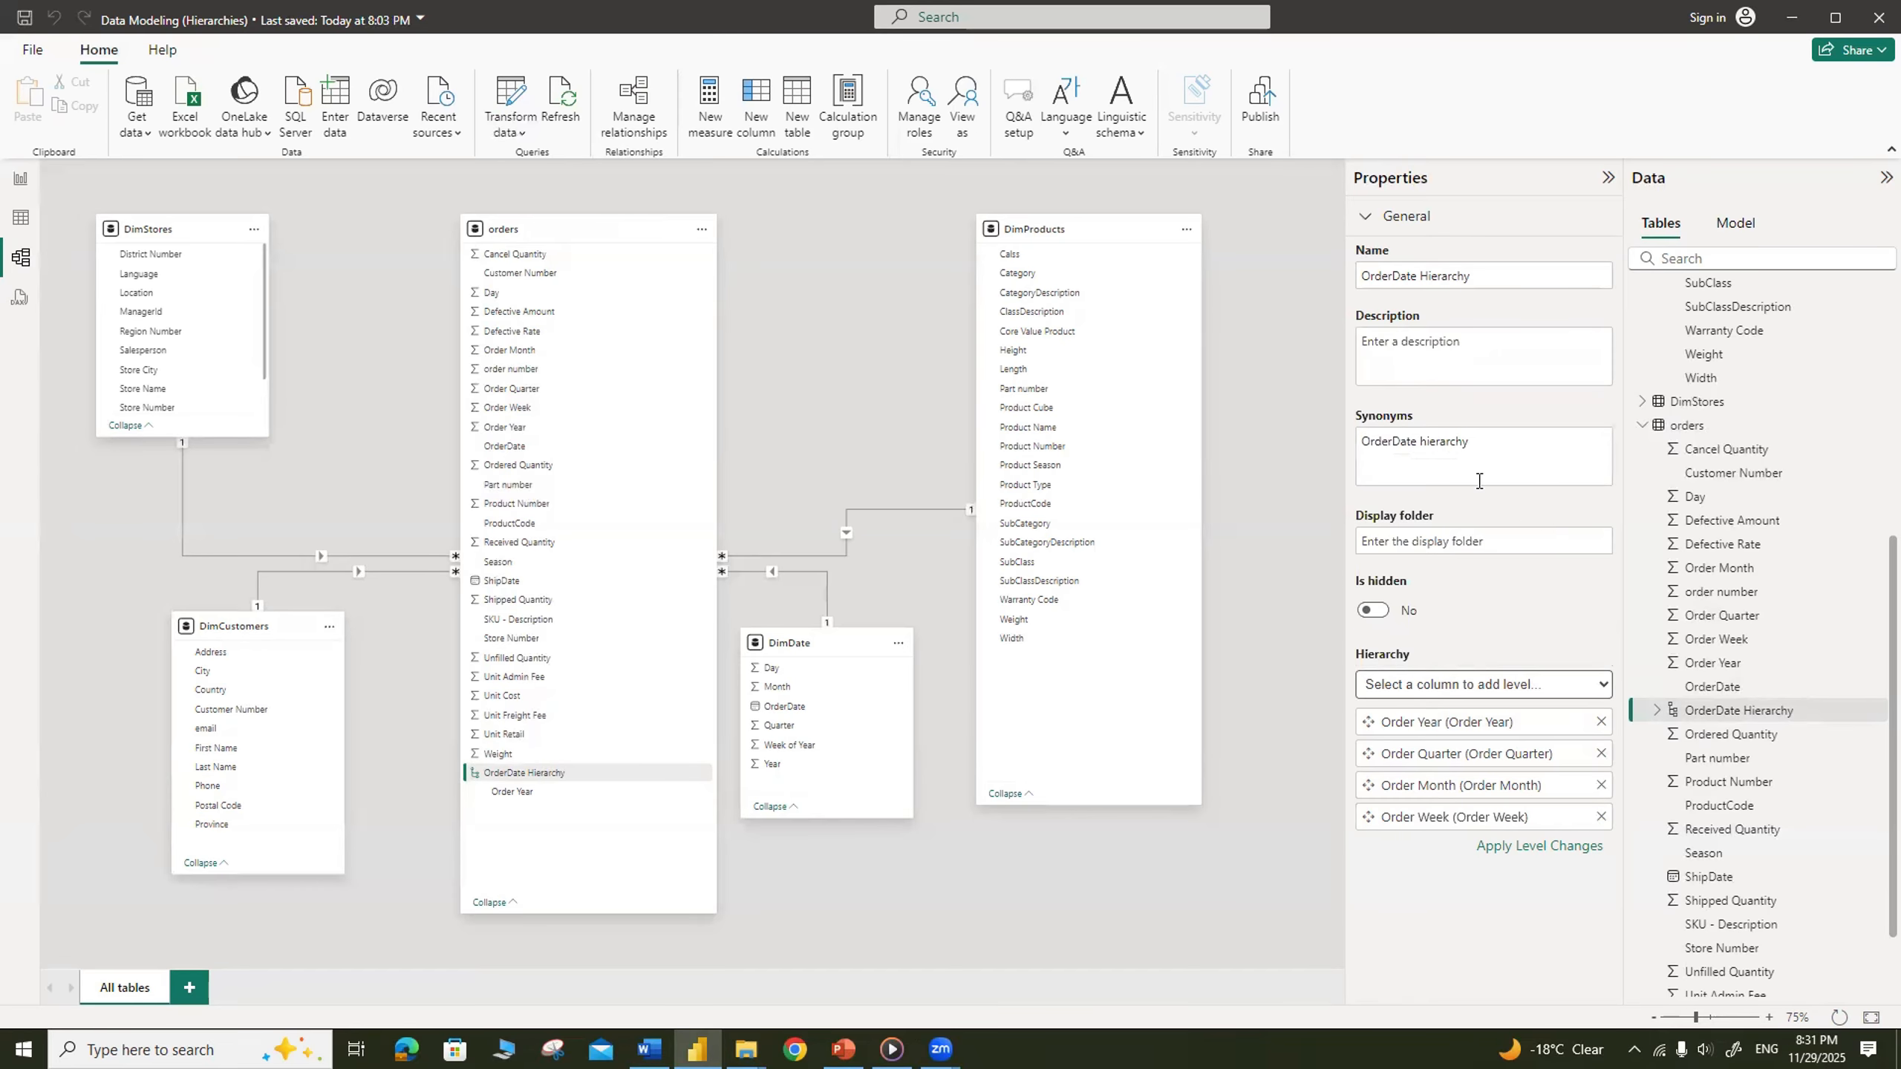
left_click(1603, 684)
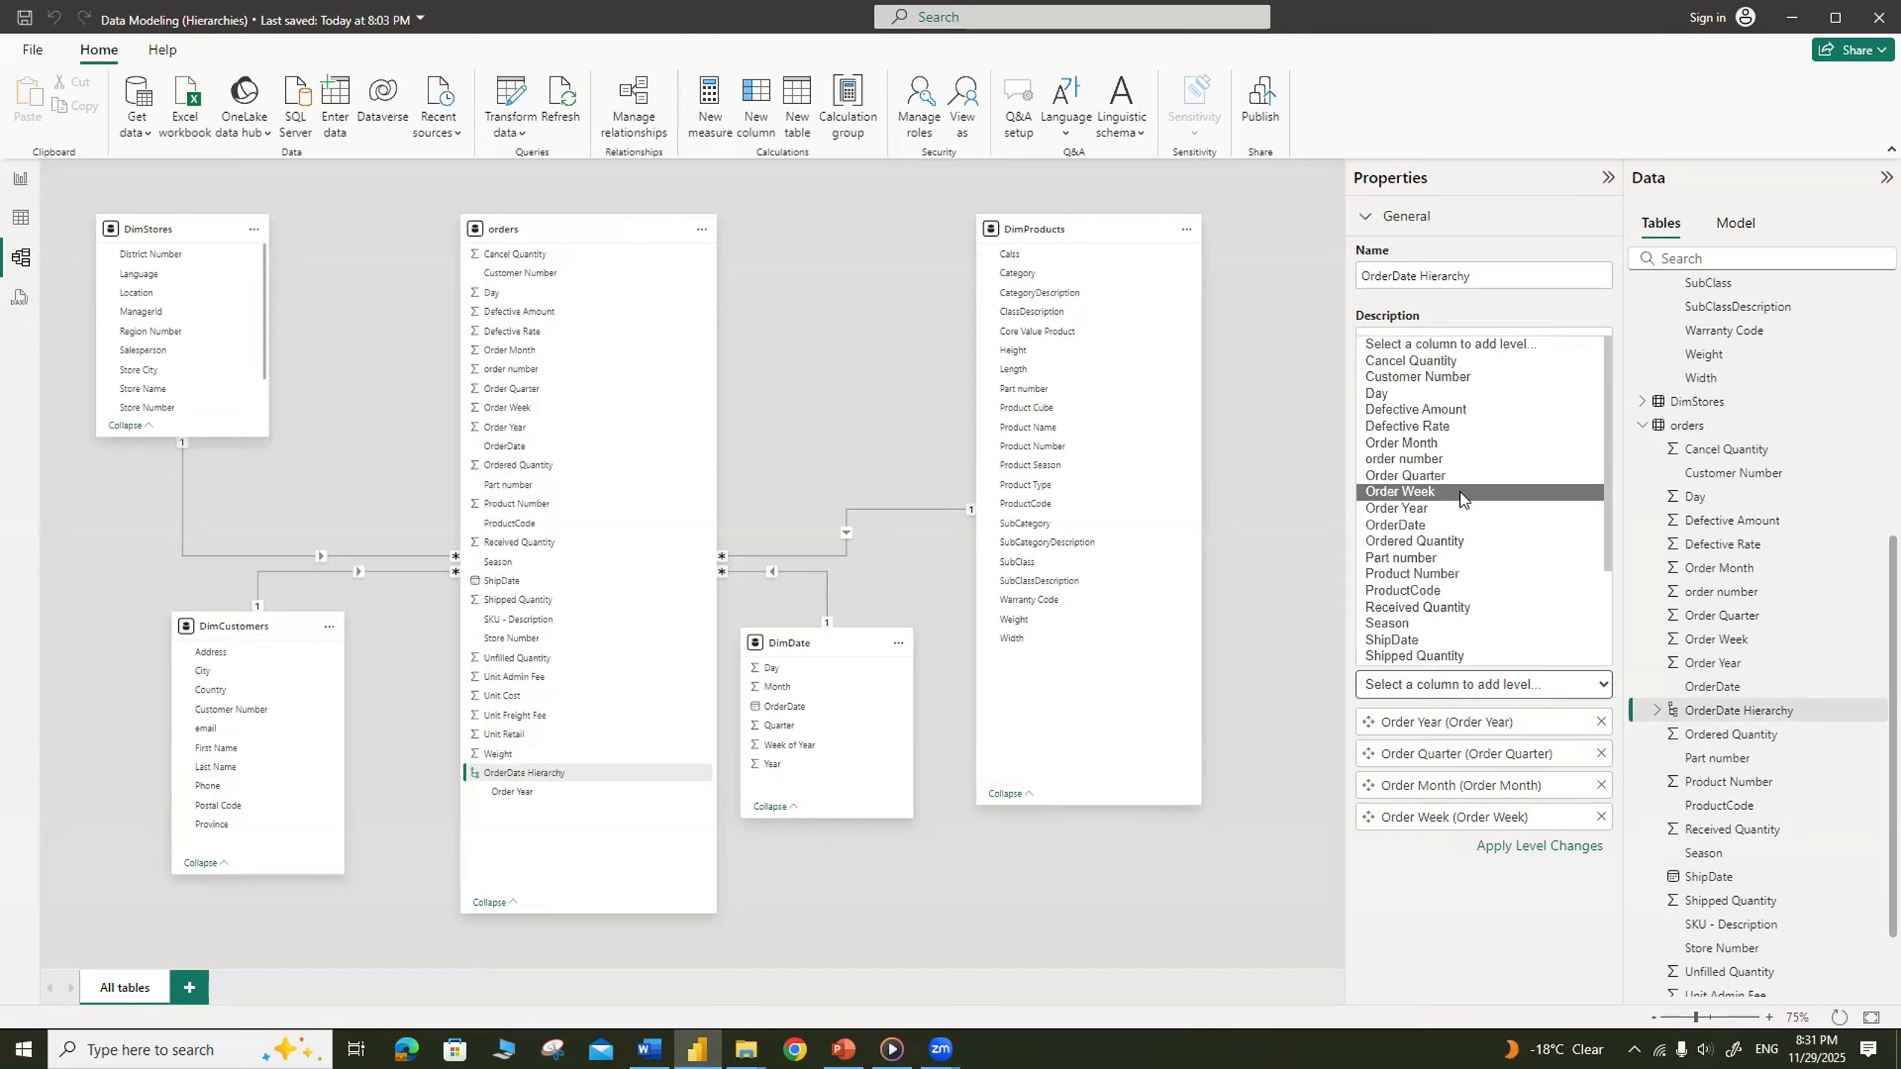
left_click(1459, 525)
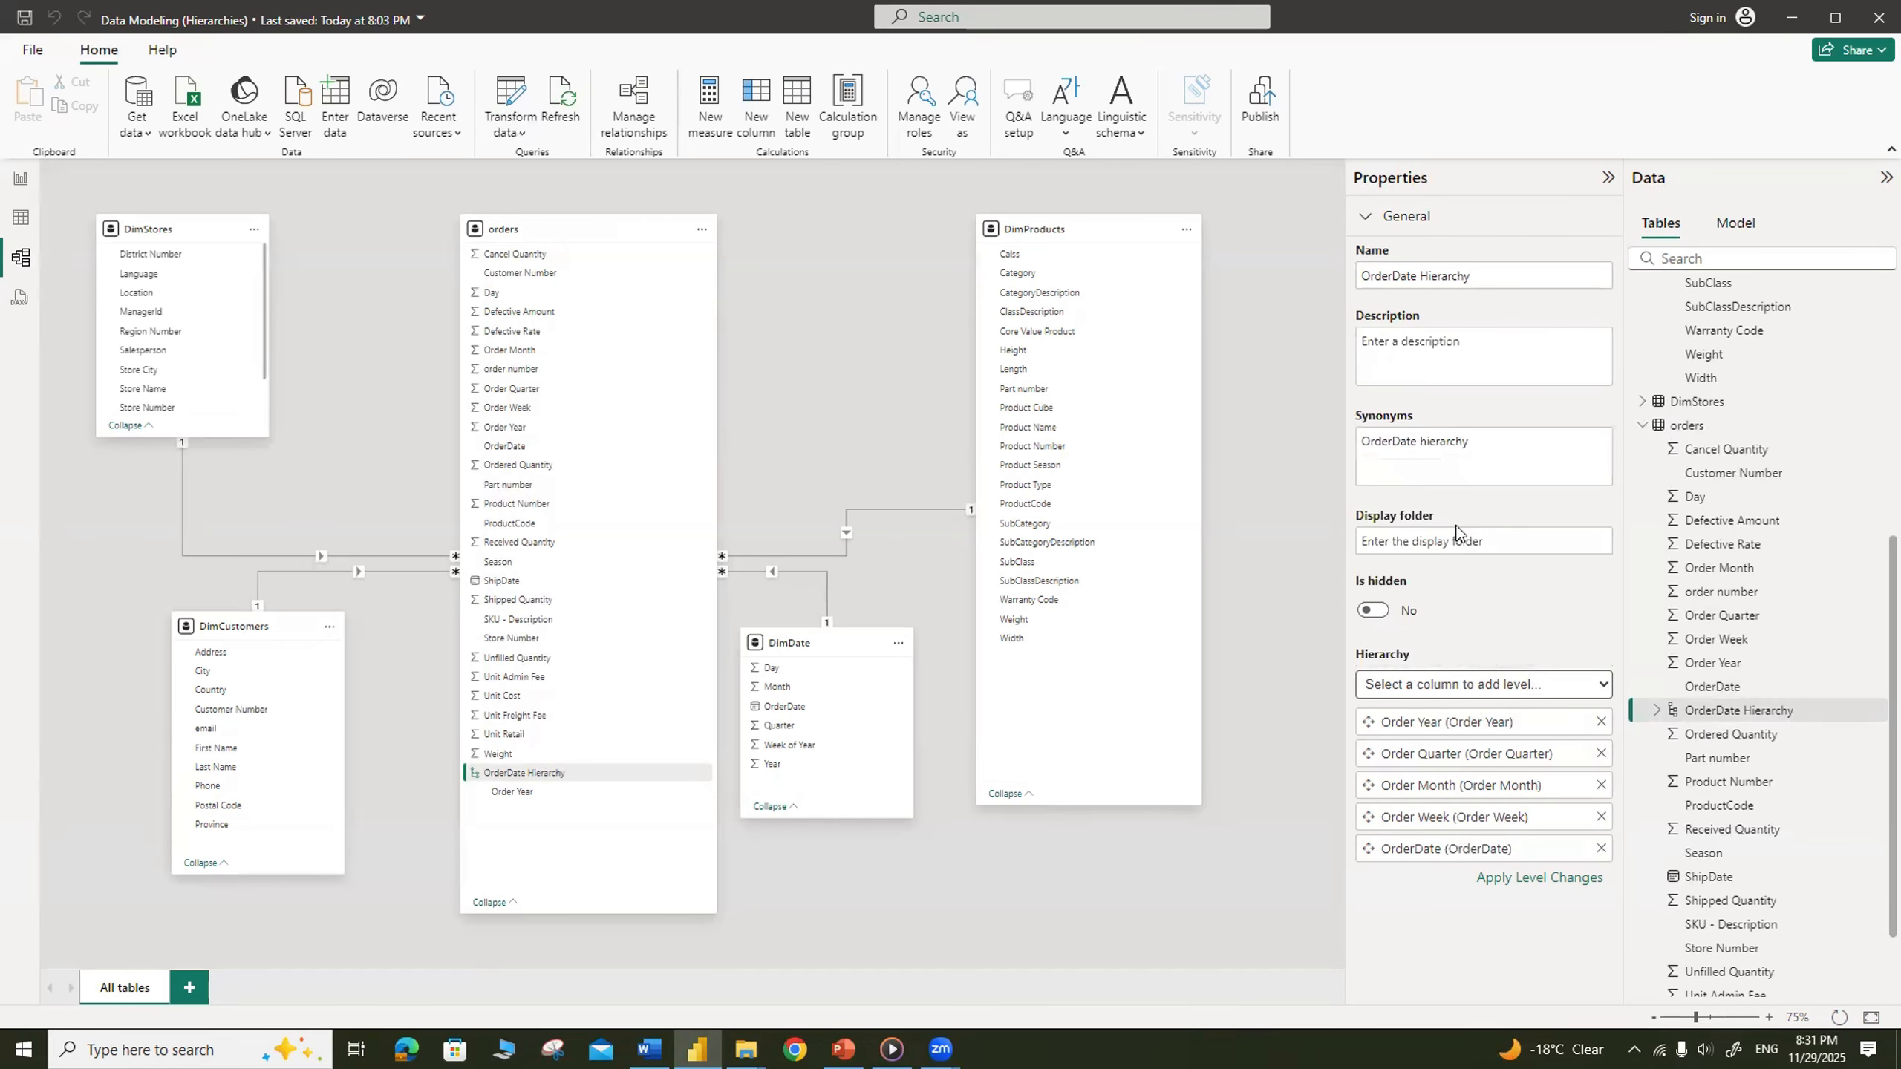
left_click(1530, 880)
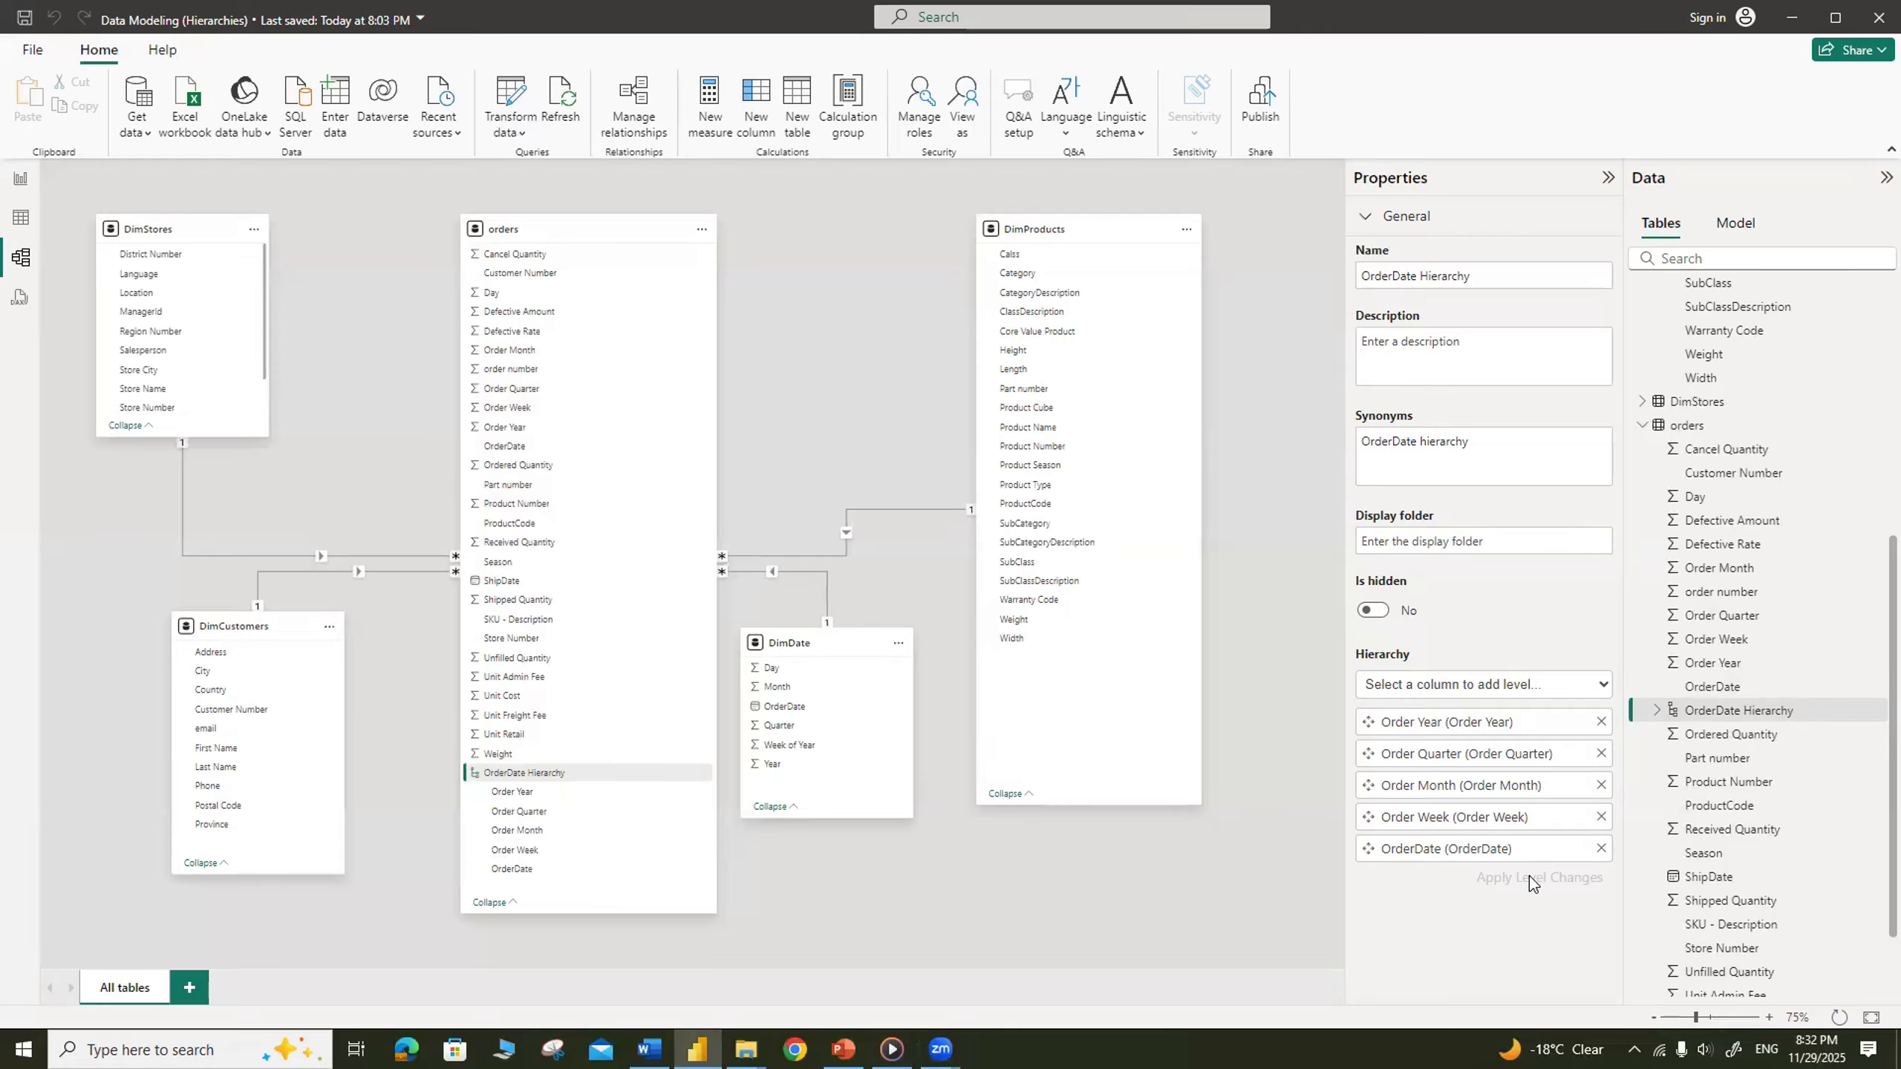
left_click(1657, 711)
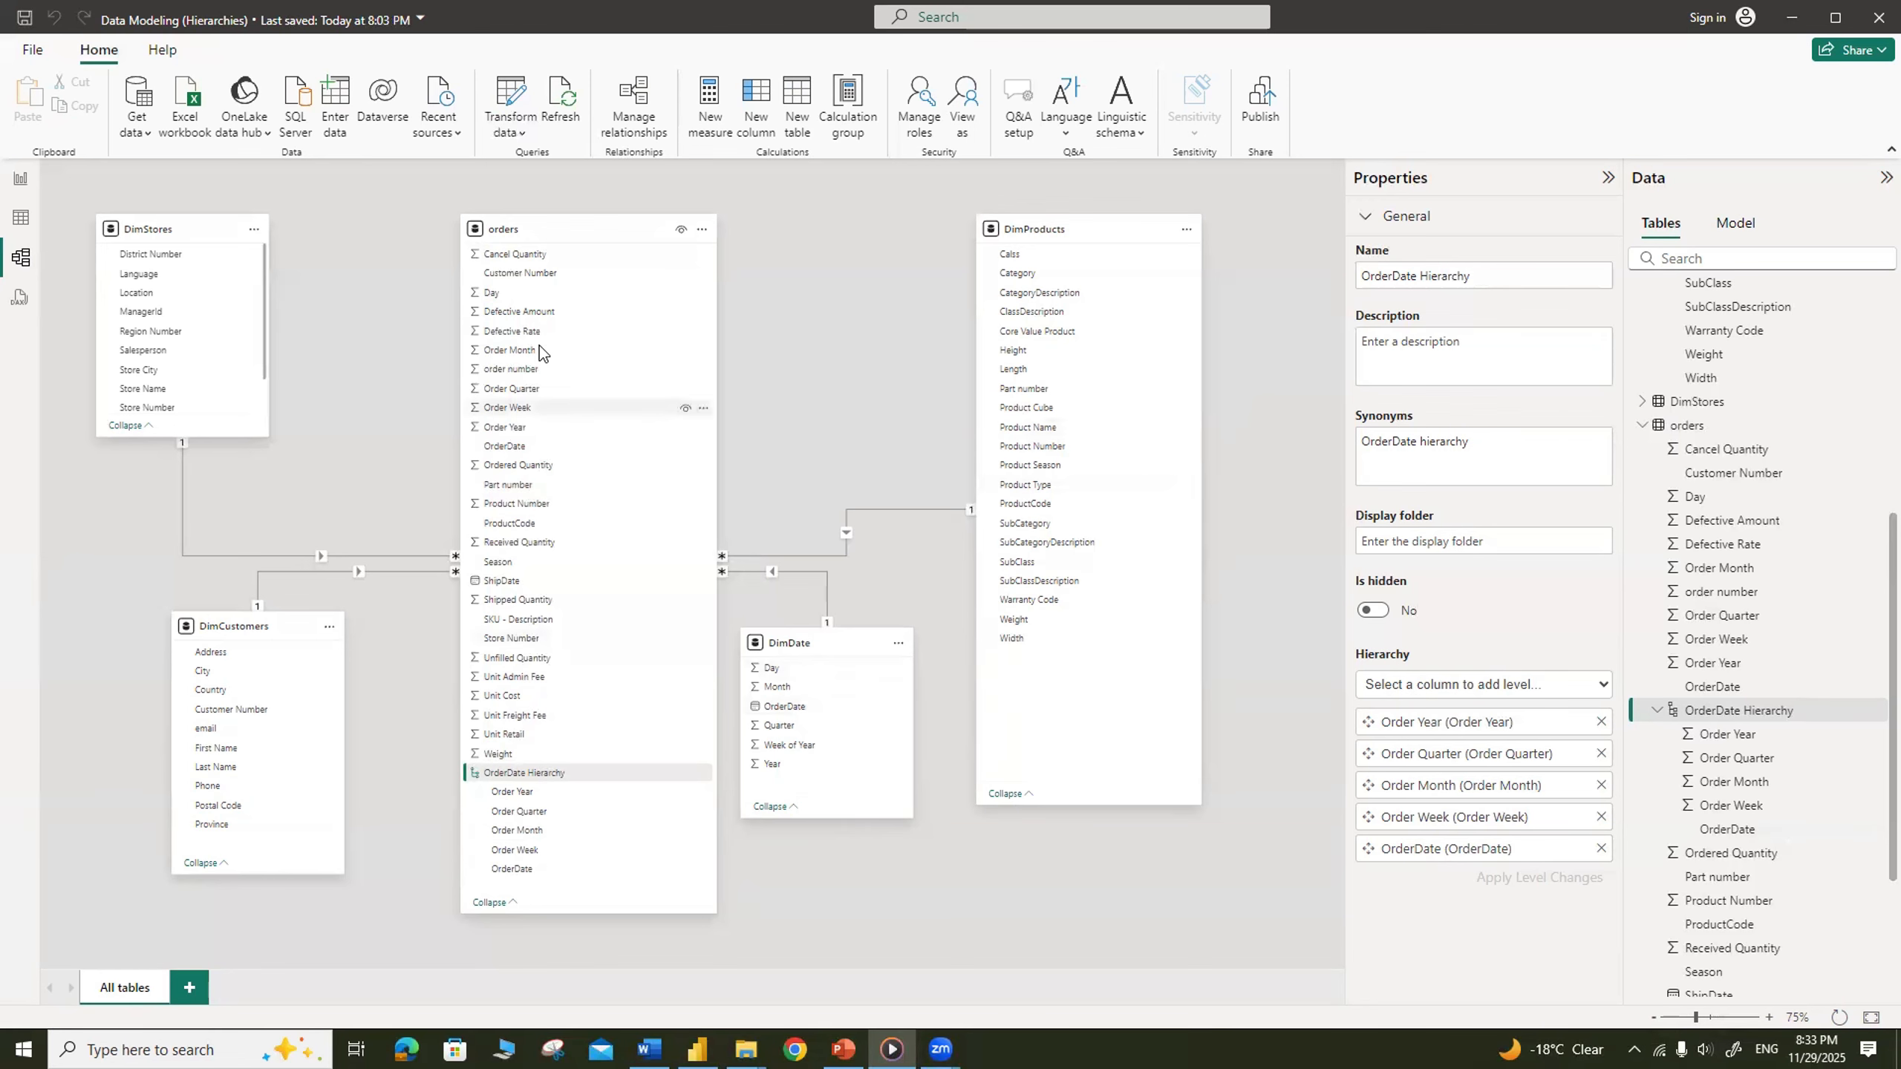
Step: Hide the standalone OrderDate, Order Quarter, Order Year, Order Week and Order Month columns in the orders table
left_click(585, 226)
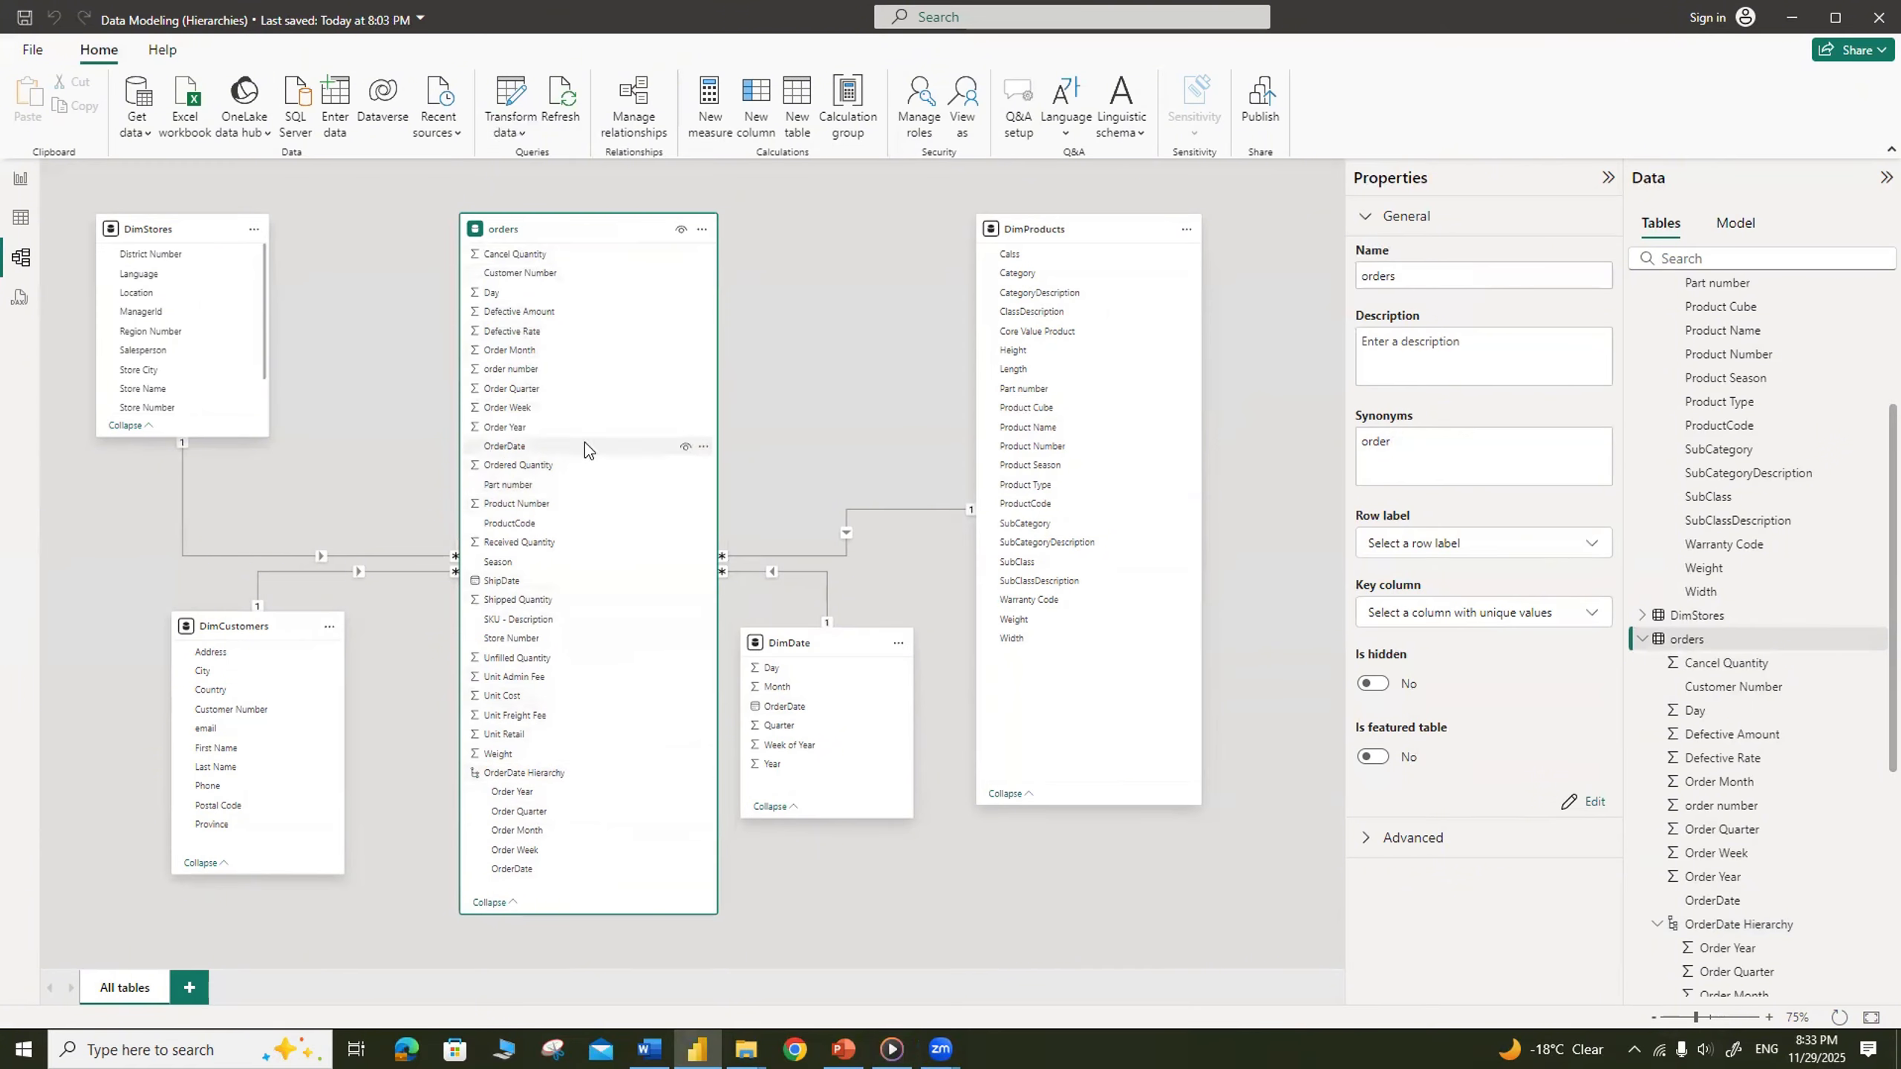
left_click(689, 453)
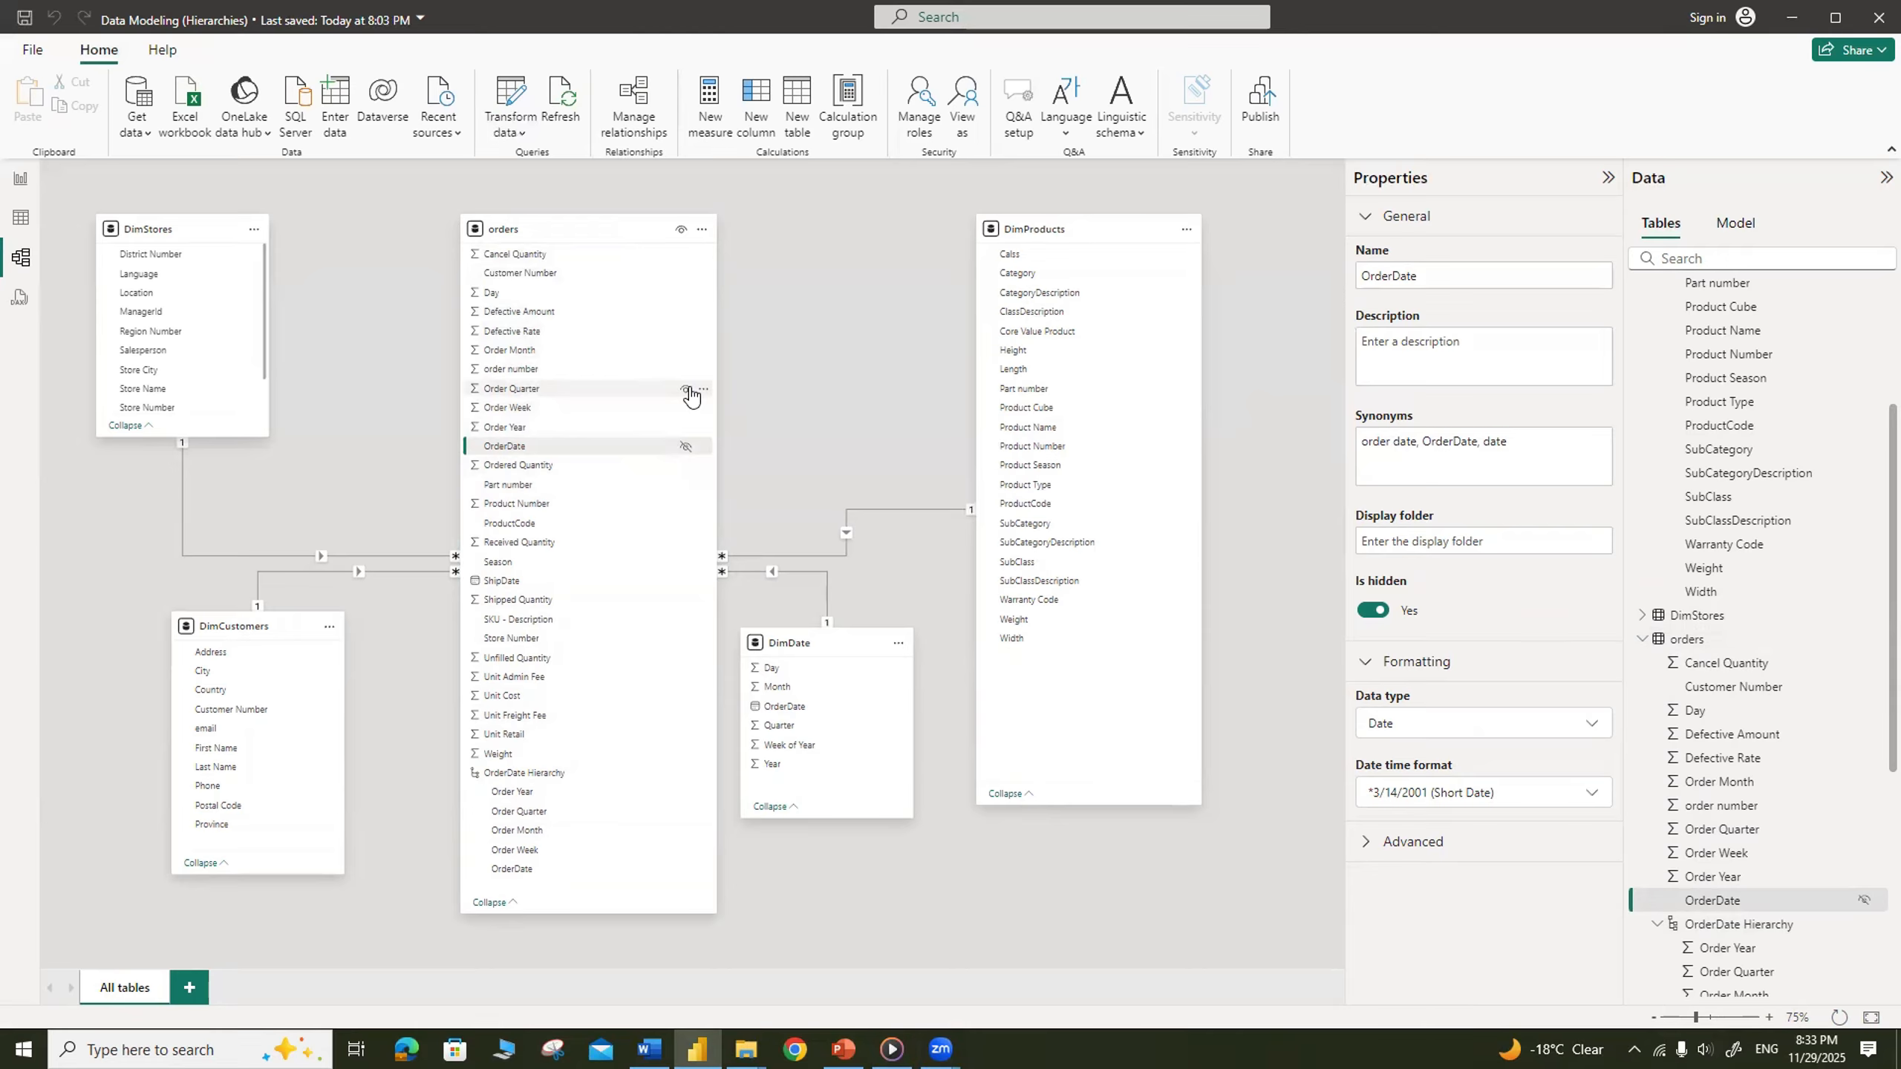
left_click(686, 389)
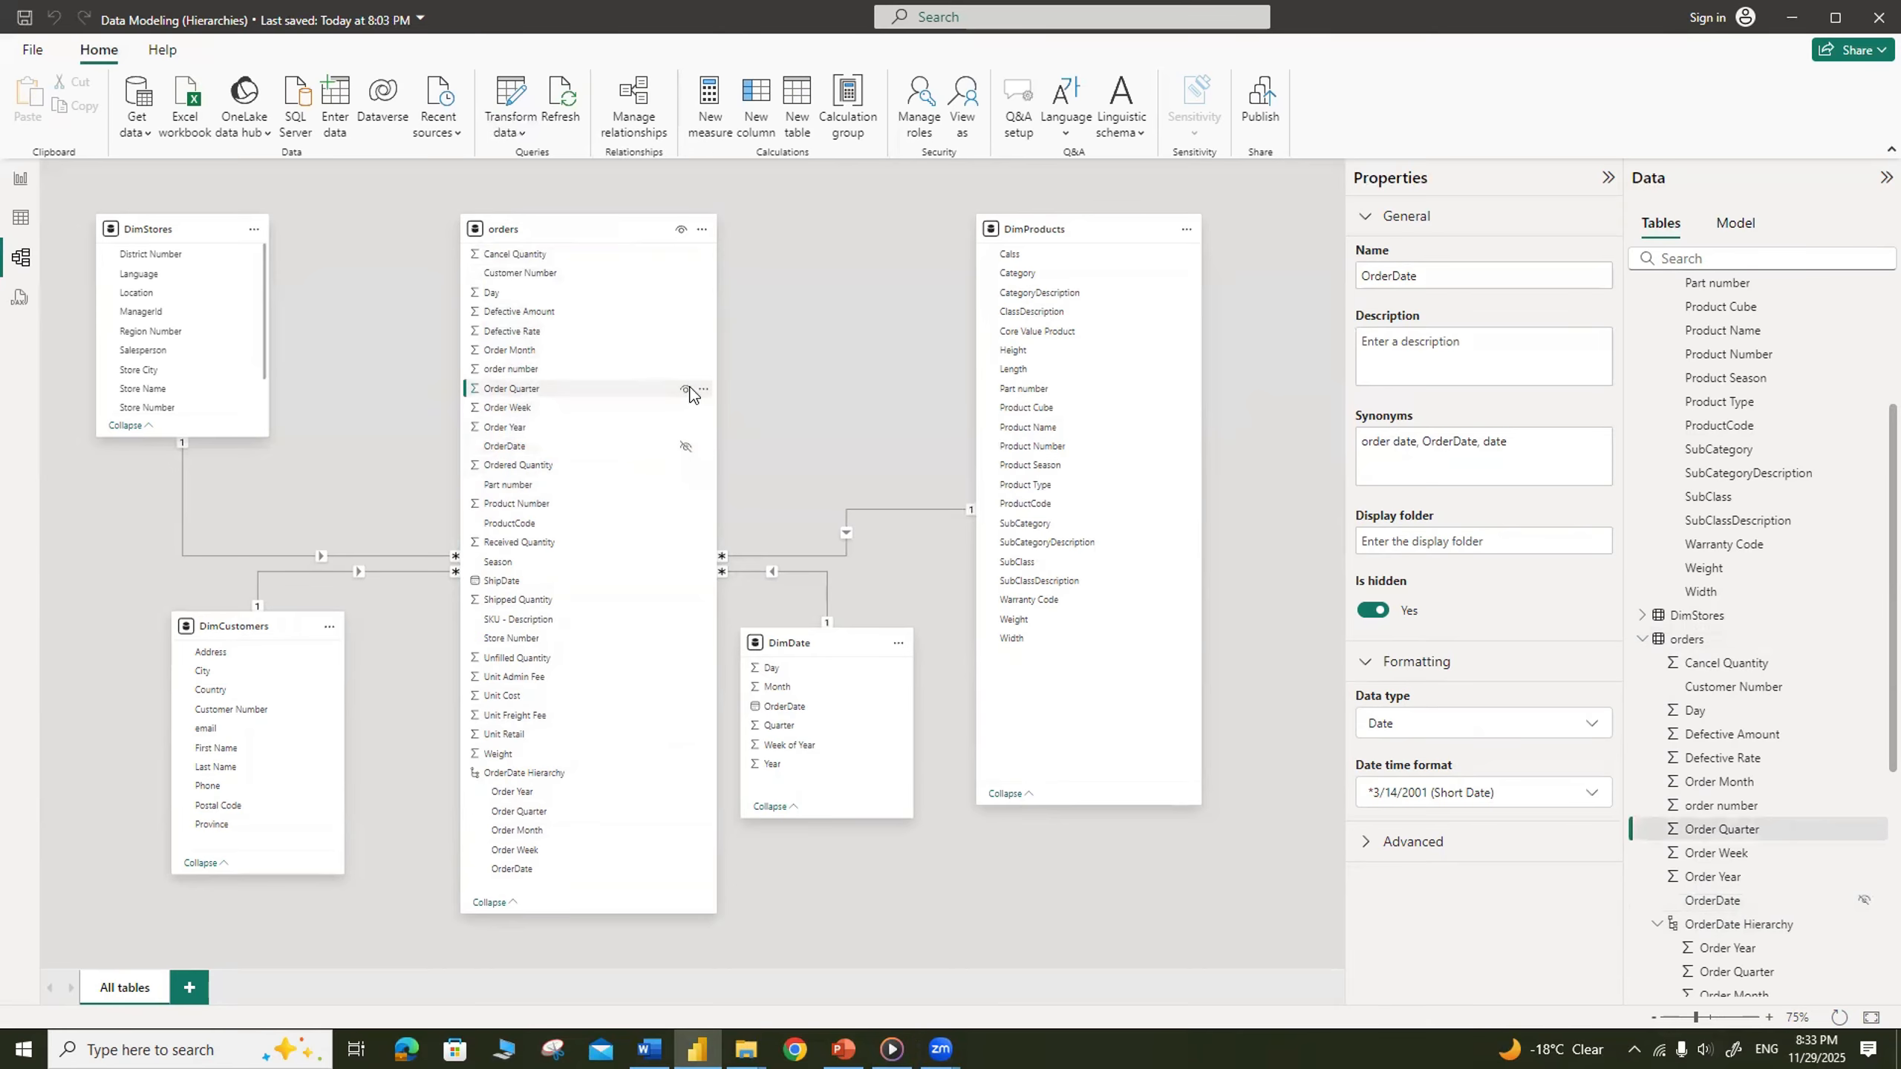
left_click(681, 427)
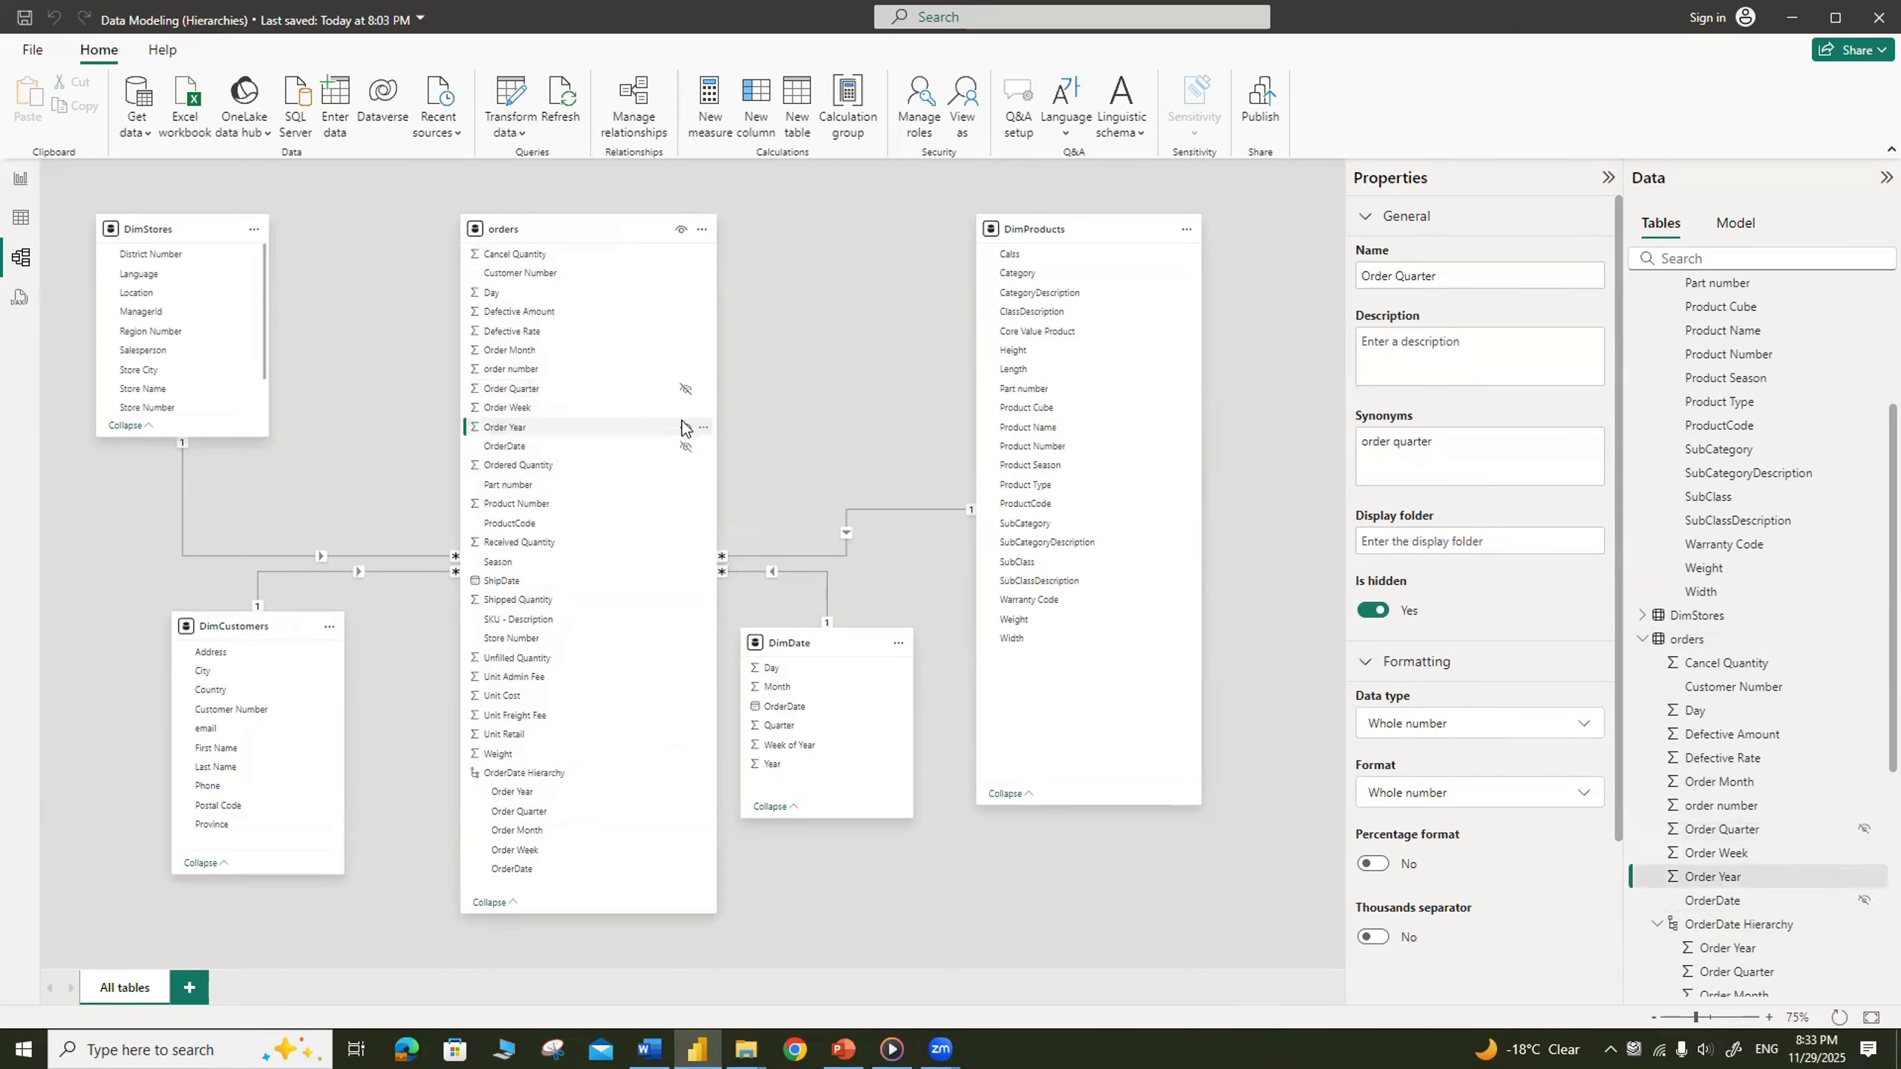
left_click(684, 426)
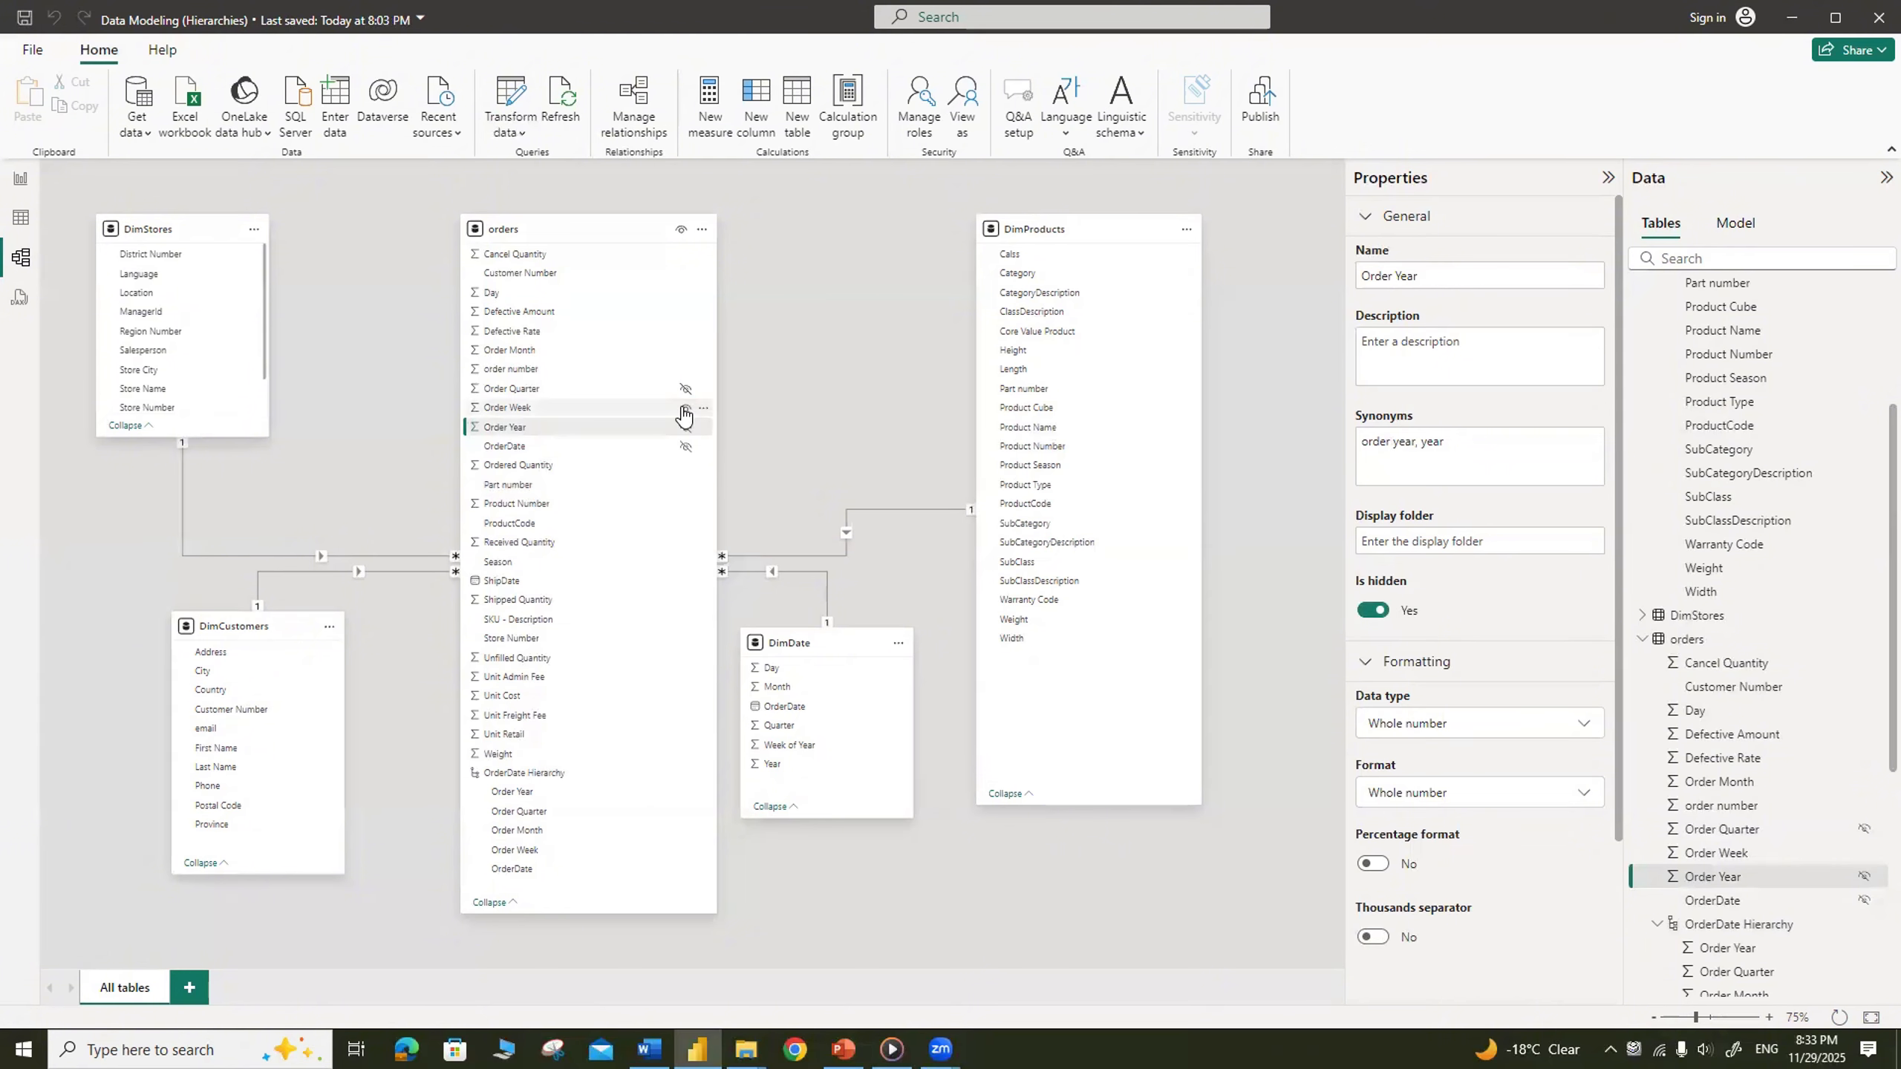
left_click(685, 408)
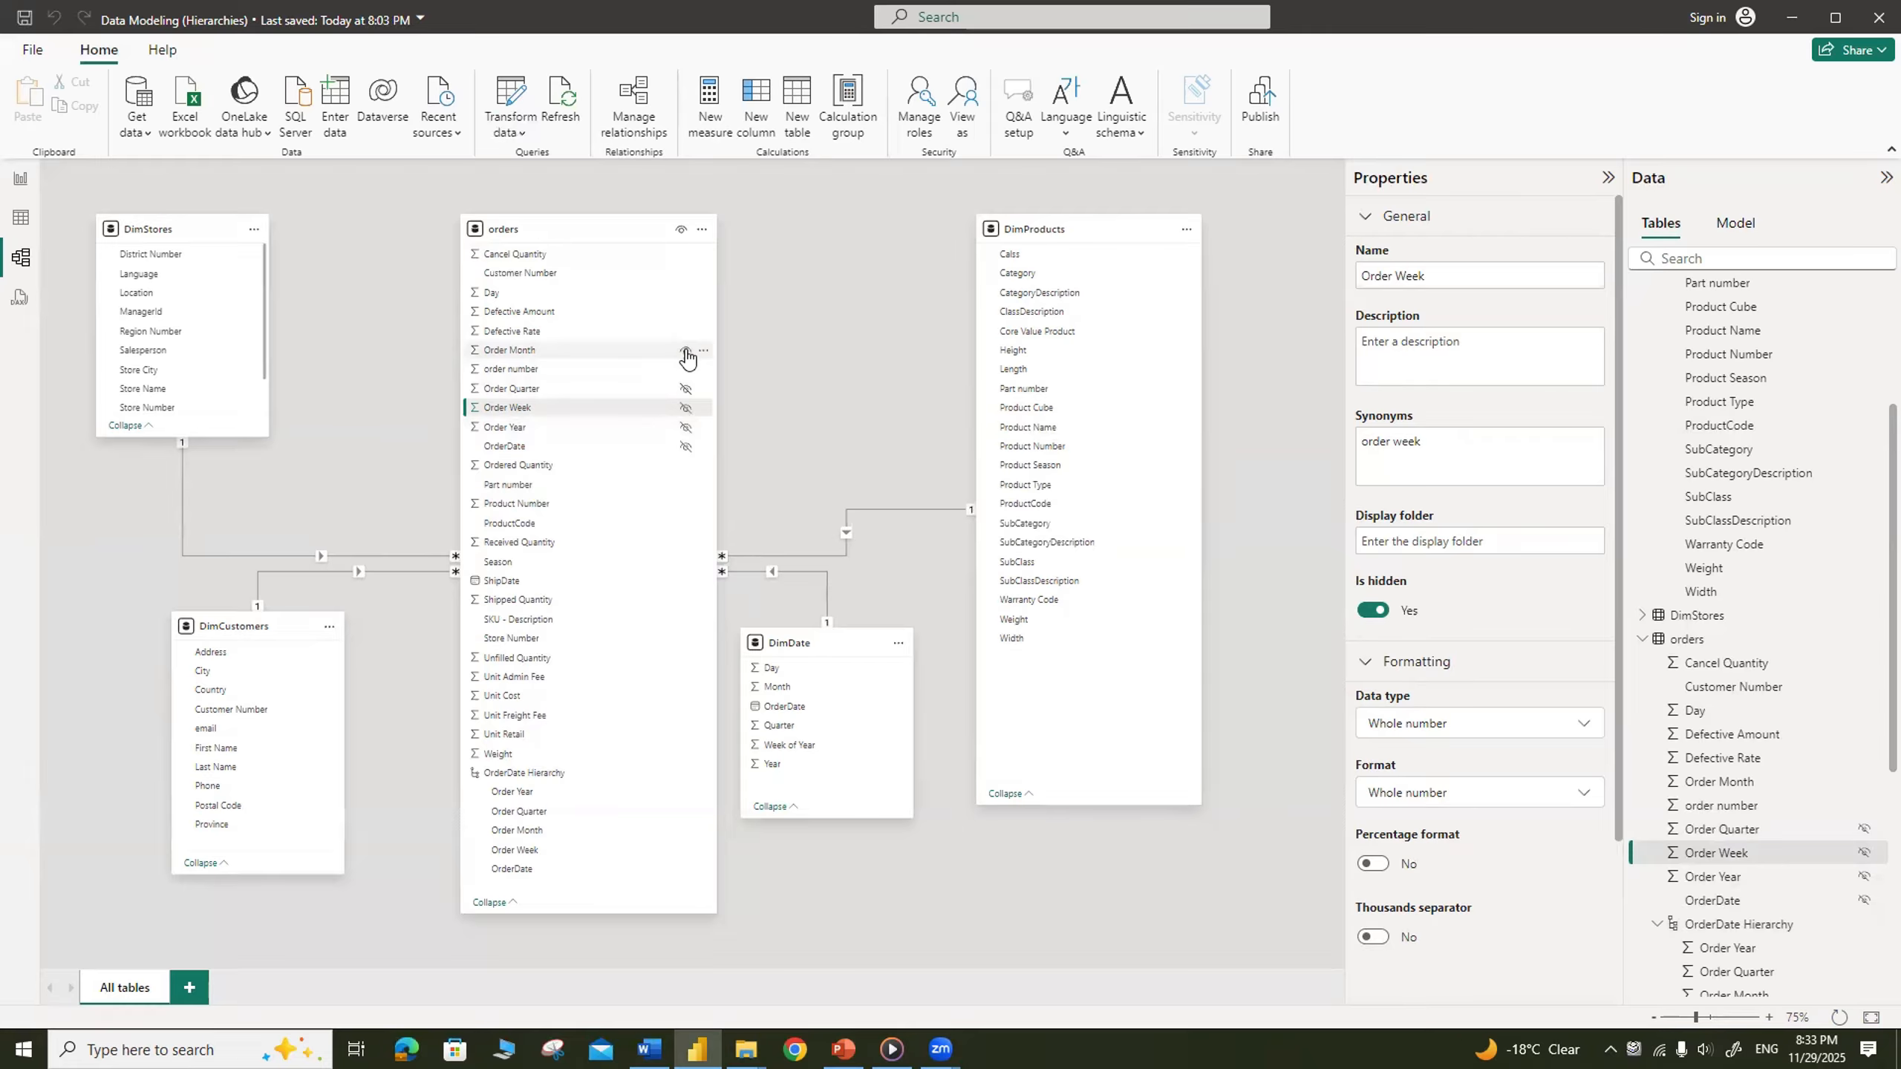
left_click(687, 352)
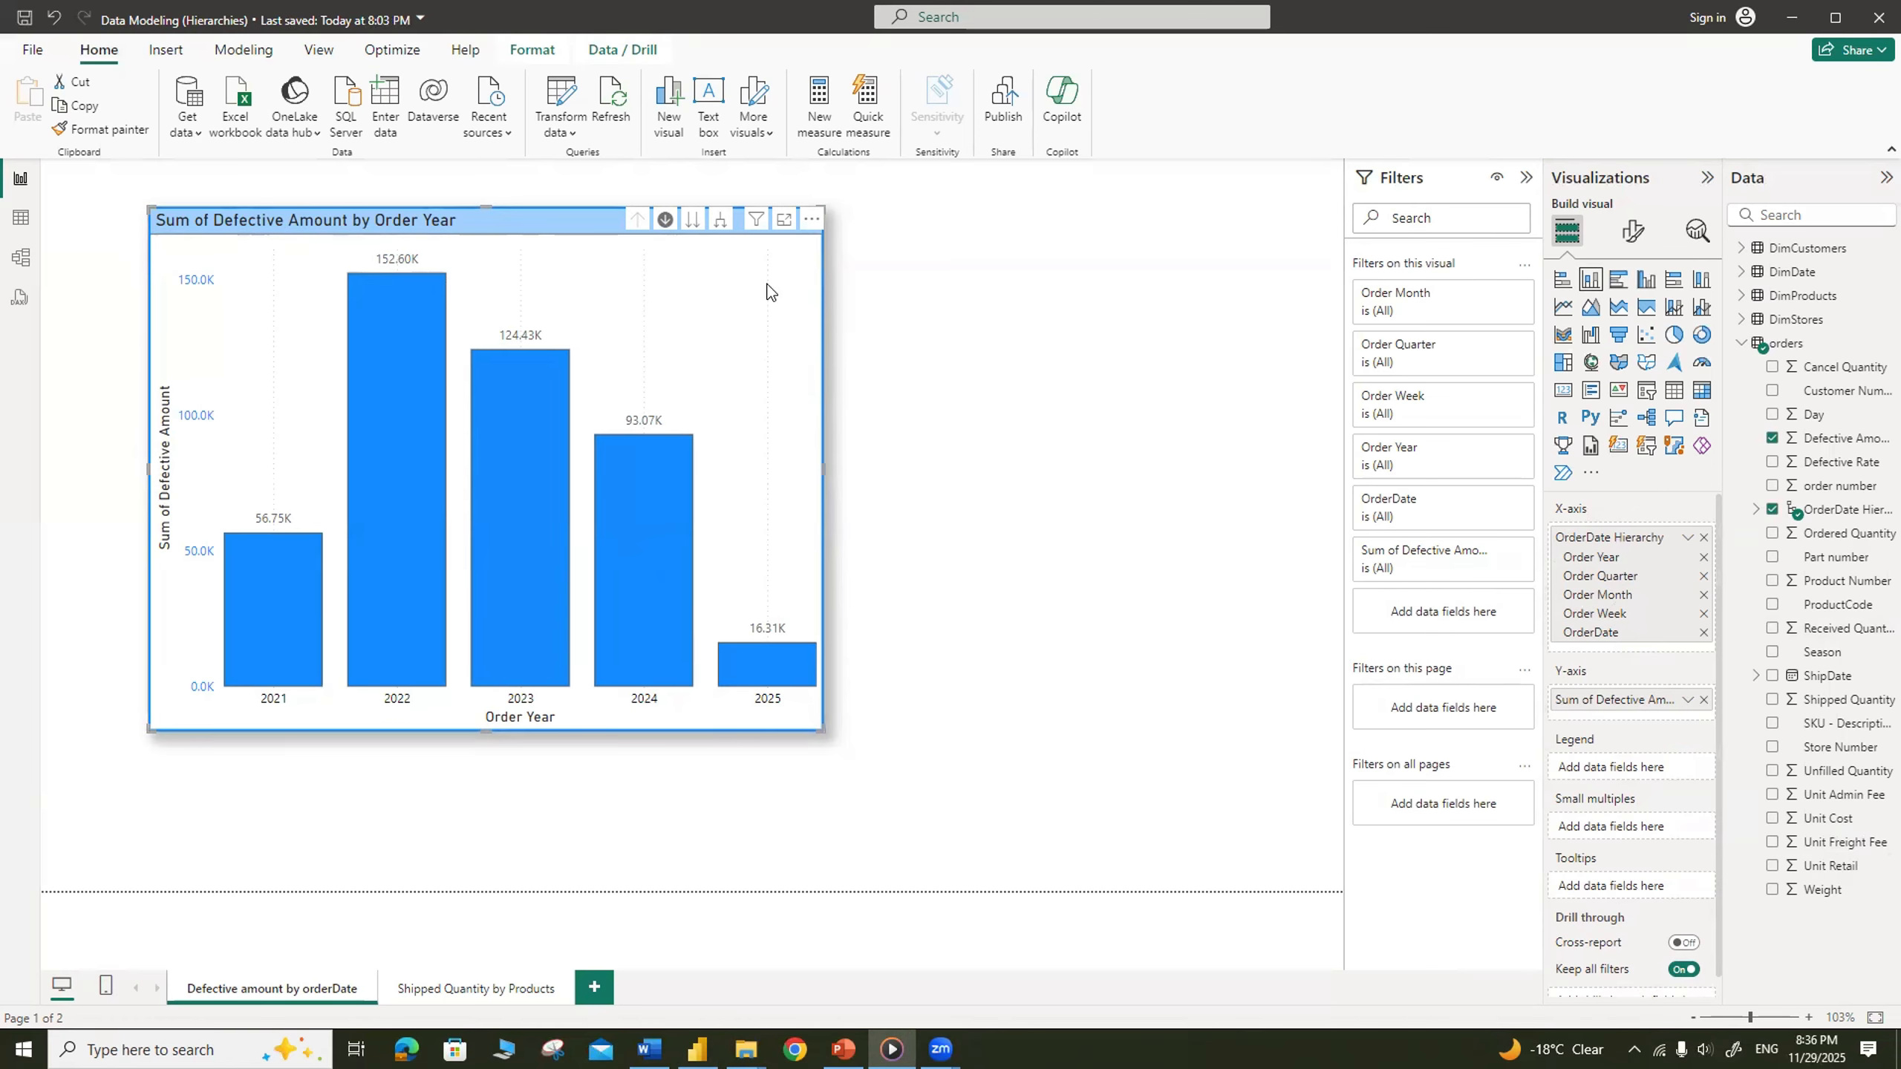
Step: Step the defective amount column chart down through the quarter, month and week levels of the date hierarchy to OrderDate
left_click(693, 221)
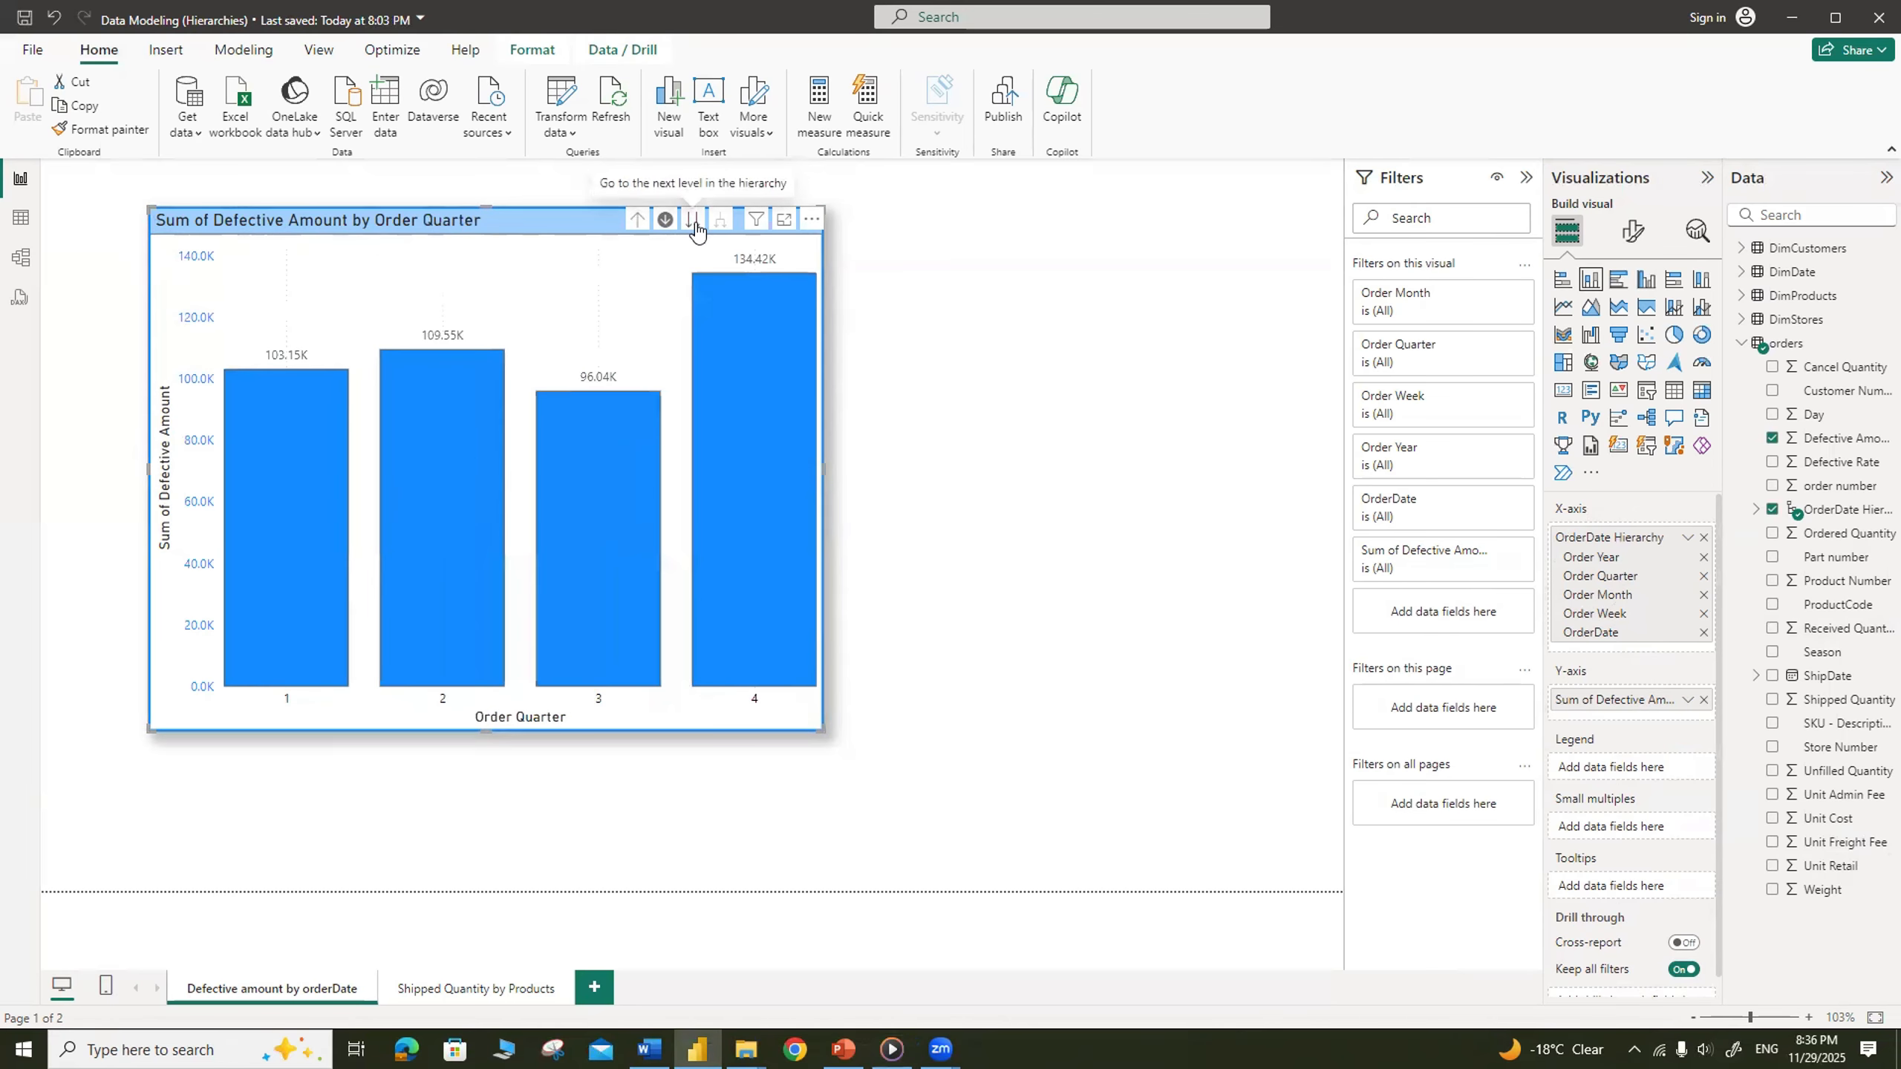
left_click(693, 222)
left_click(692, 221)
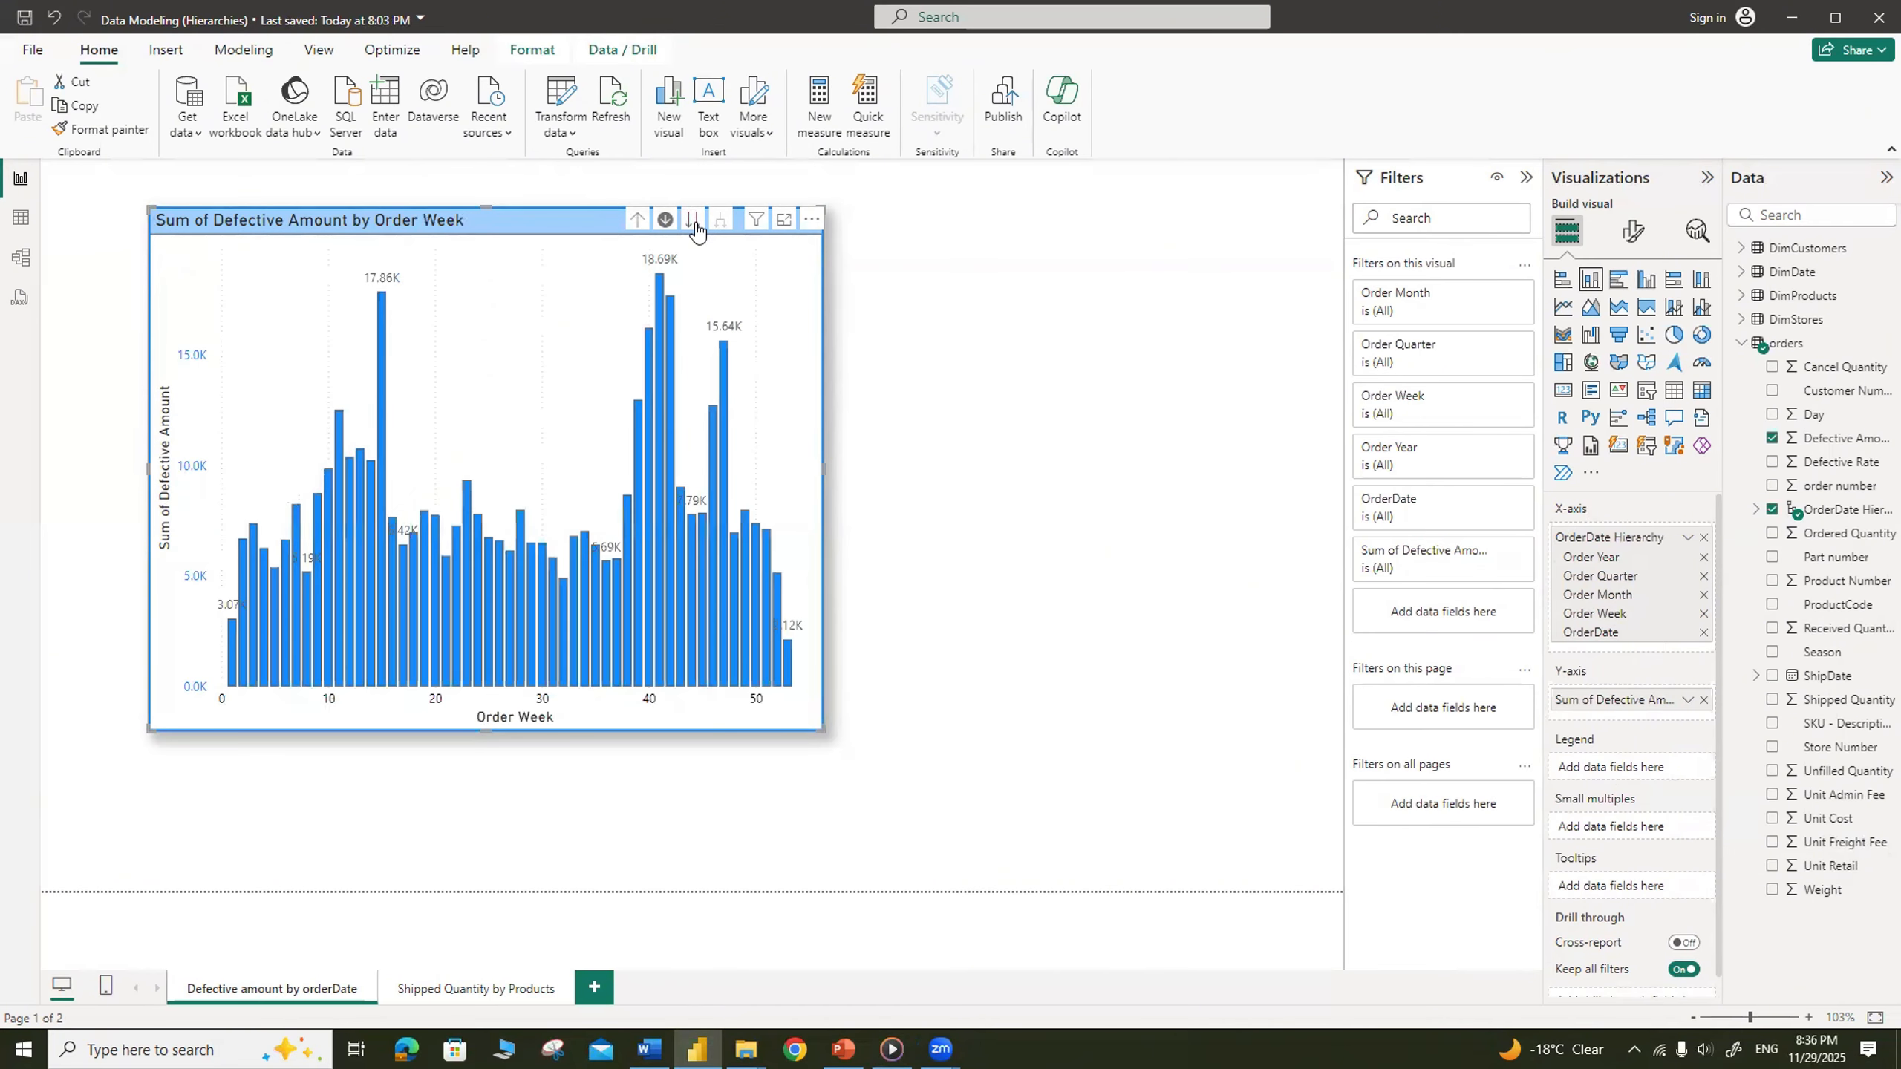
left_click(692, 221)
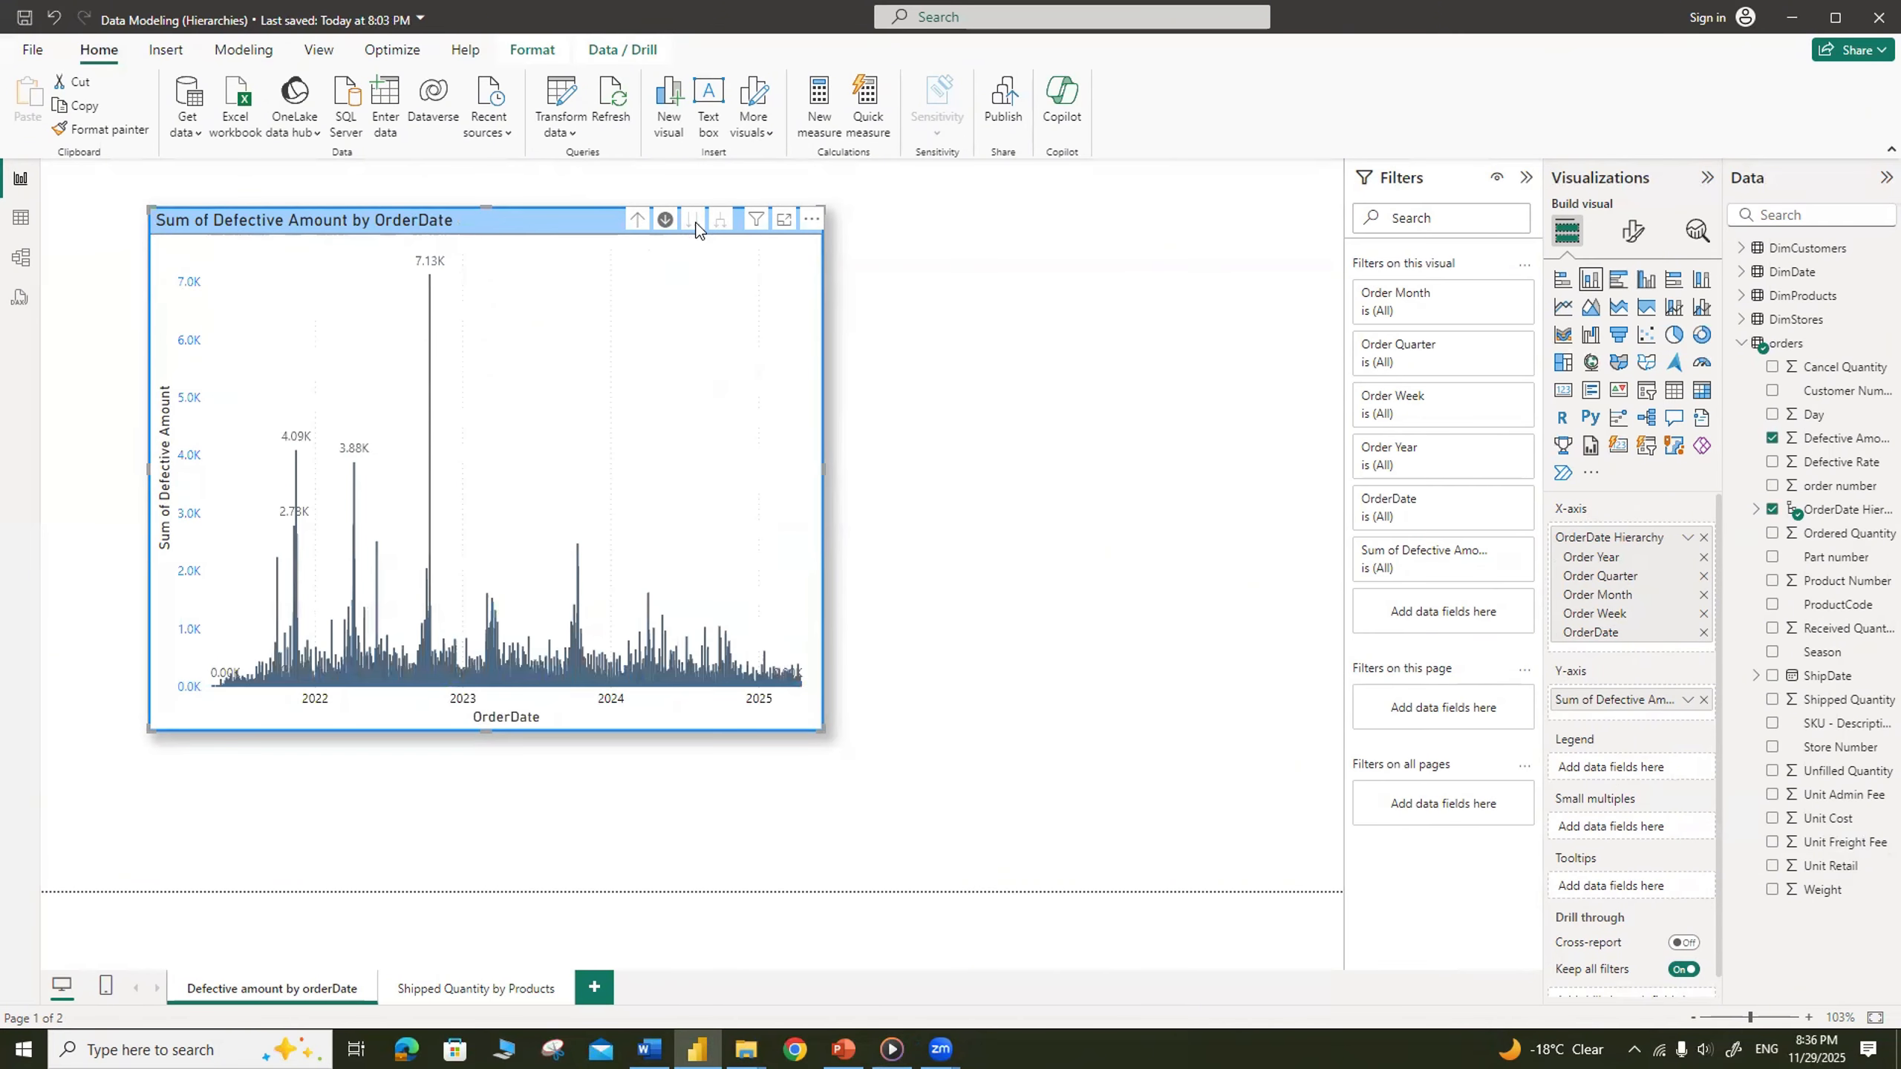
Step: Drill the defective amount column chart back up one level from OrderDate to Order Week
left_click(637, 219)
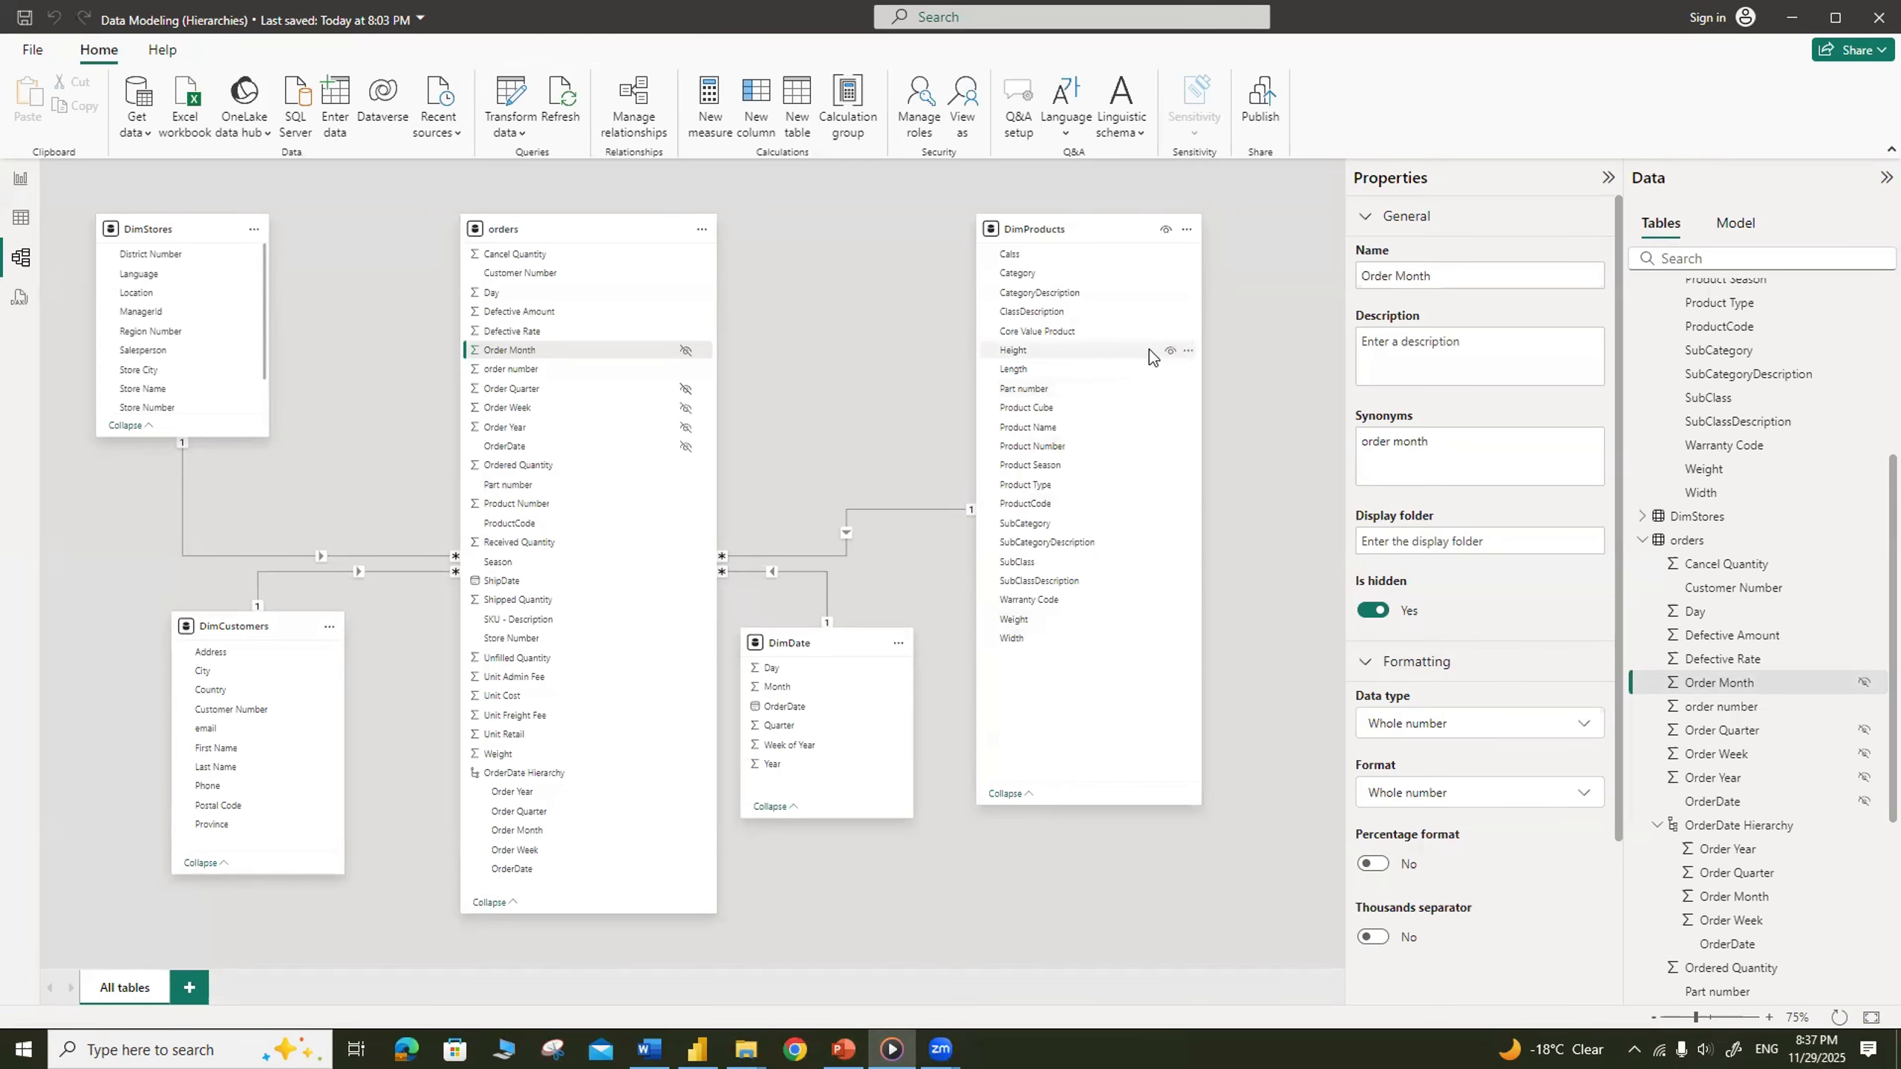
Step: Create a hierarchy from the Category column in the DimProducts table and name it Product Hierarchy
left_click(1092, 226)
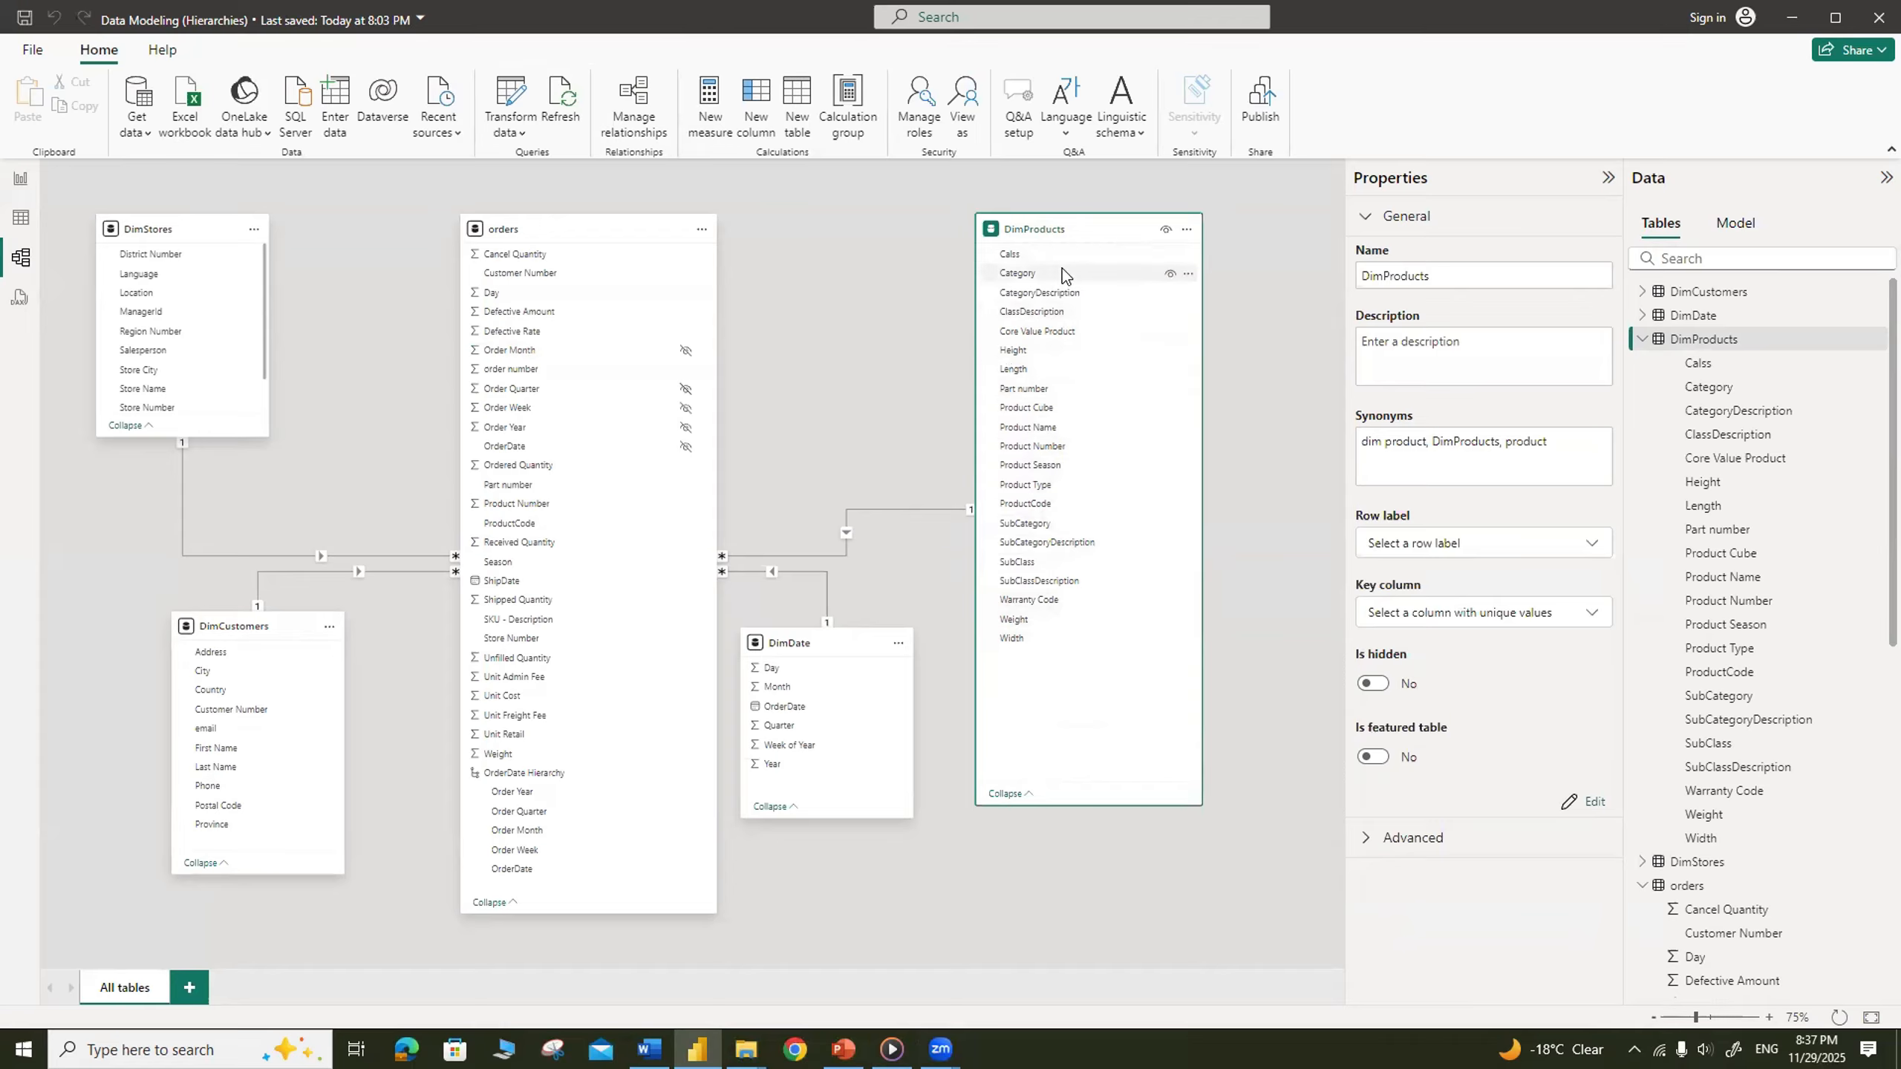
right_click(1091, 274)
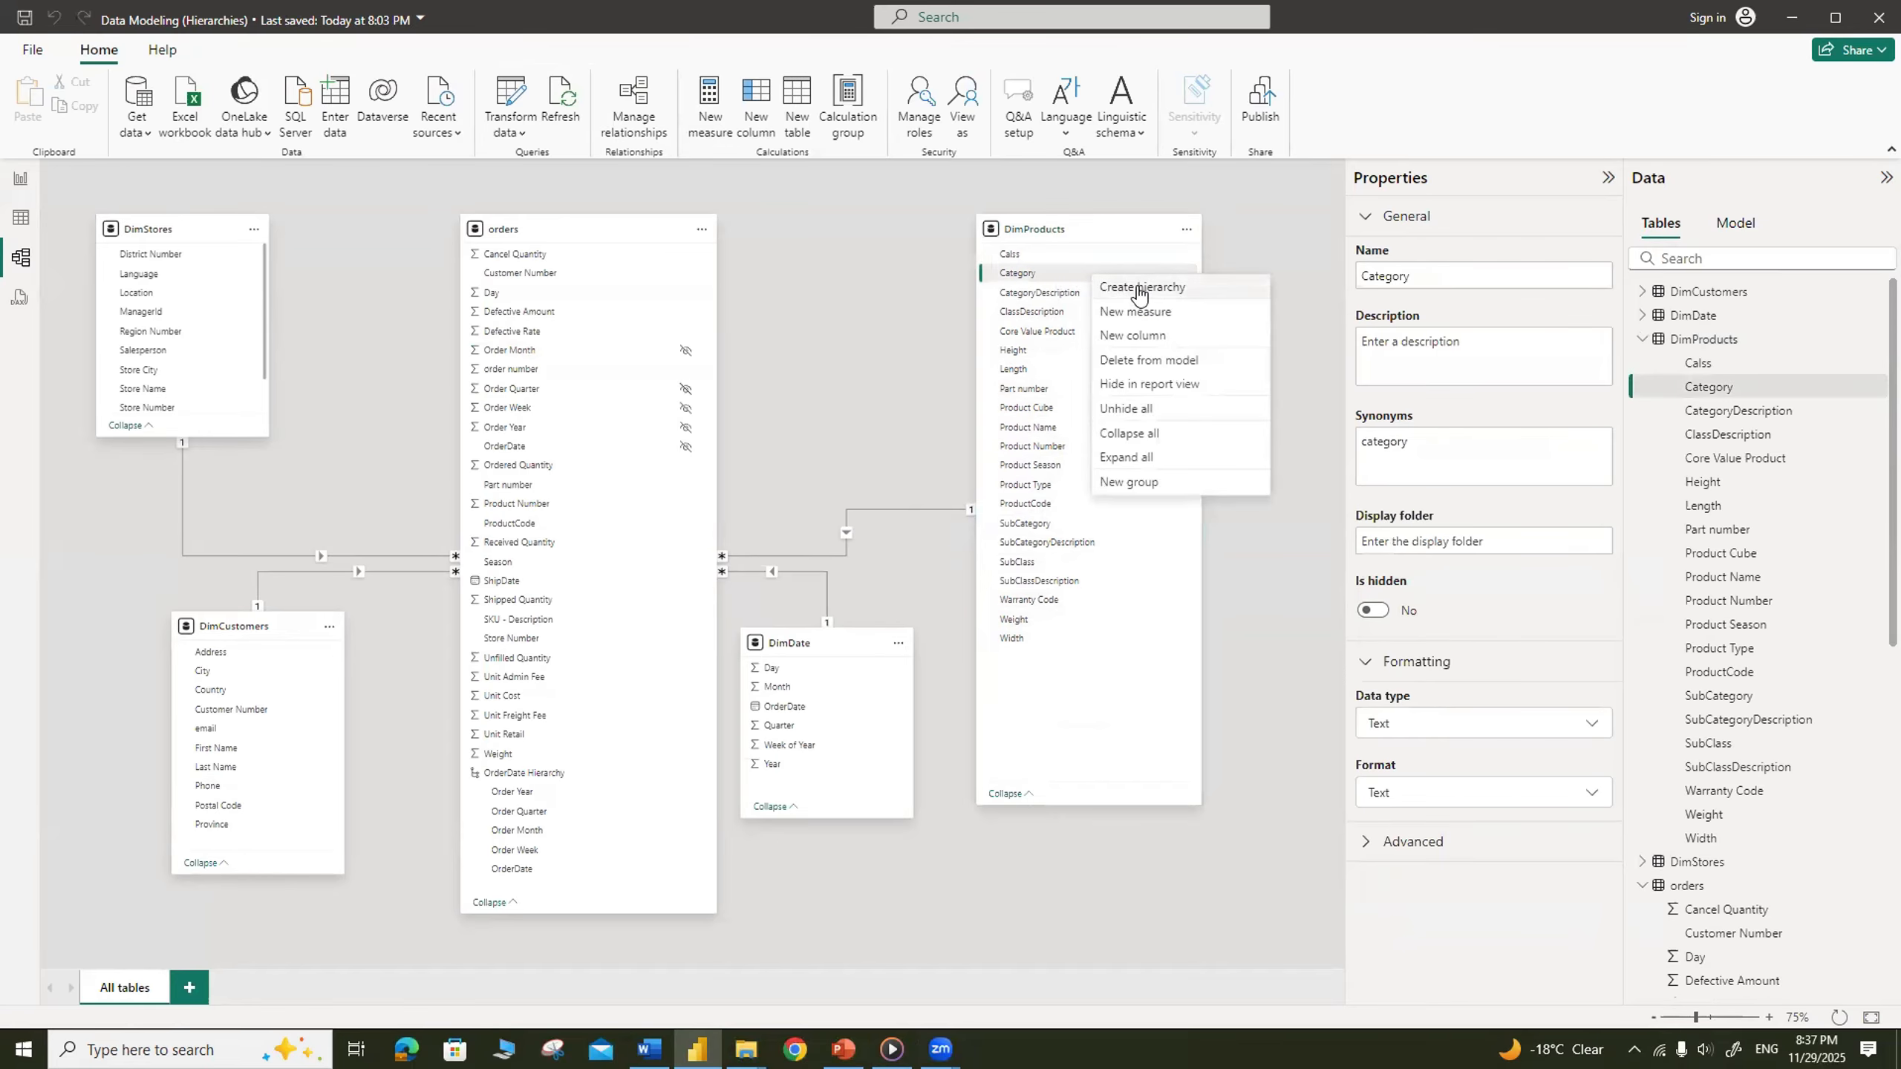
left_click(1173, 287)
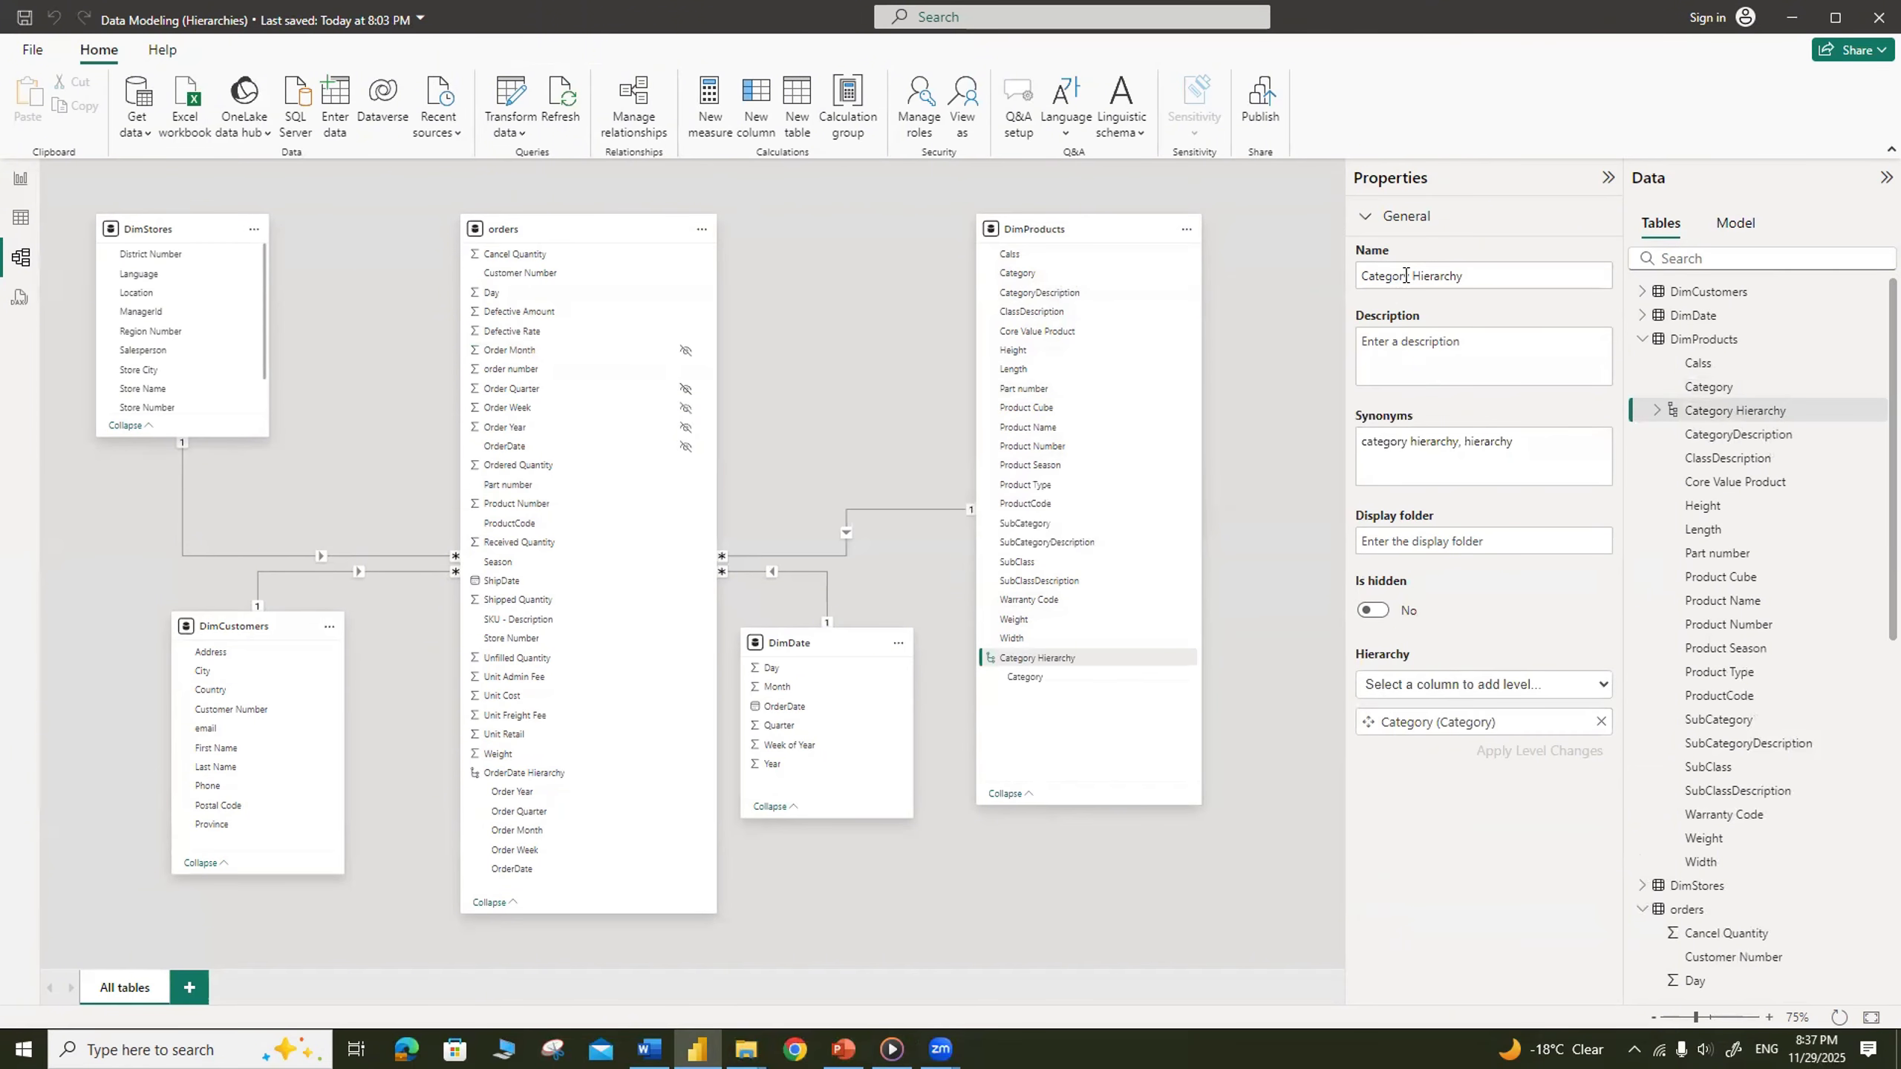
left_click(1374, 277)
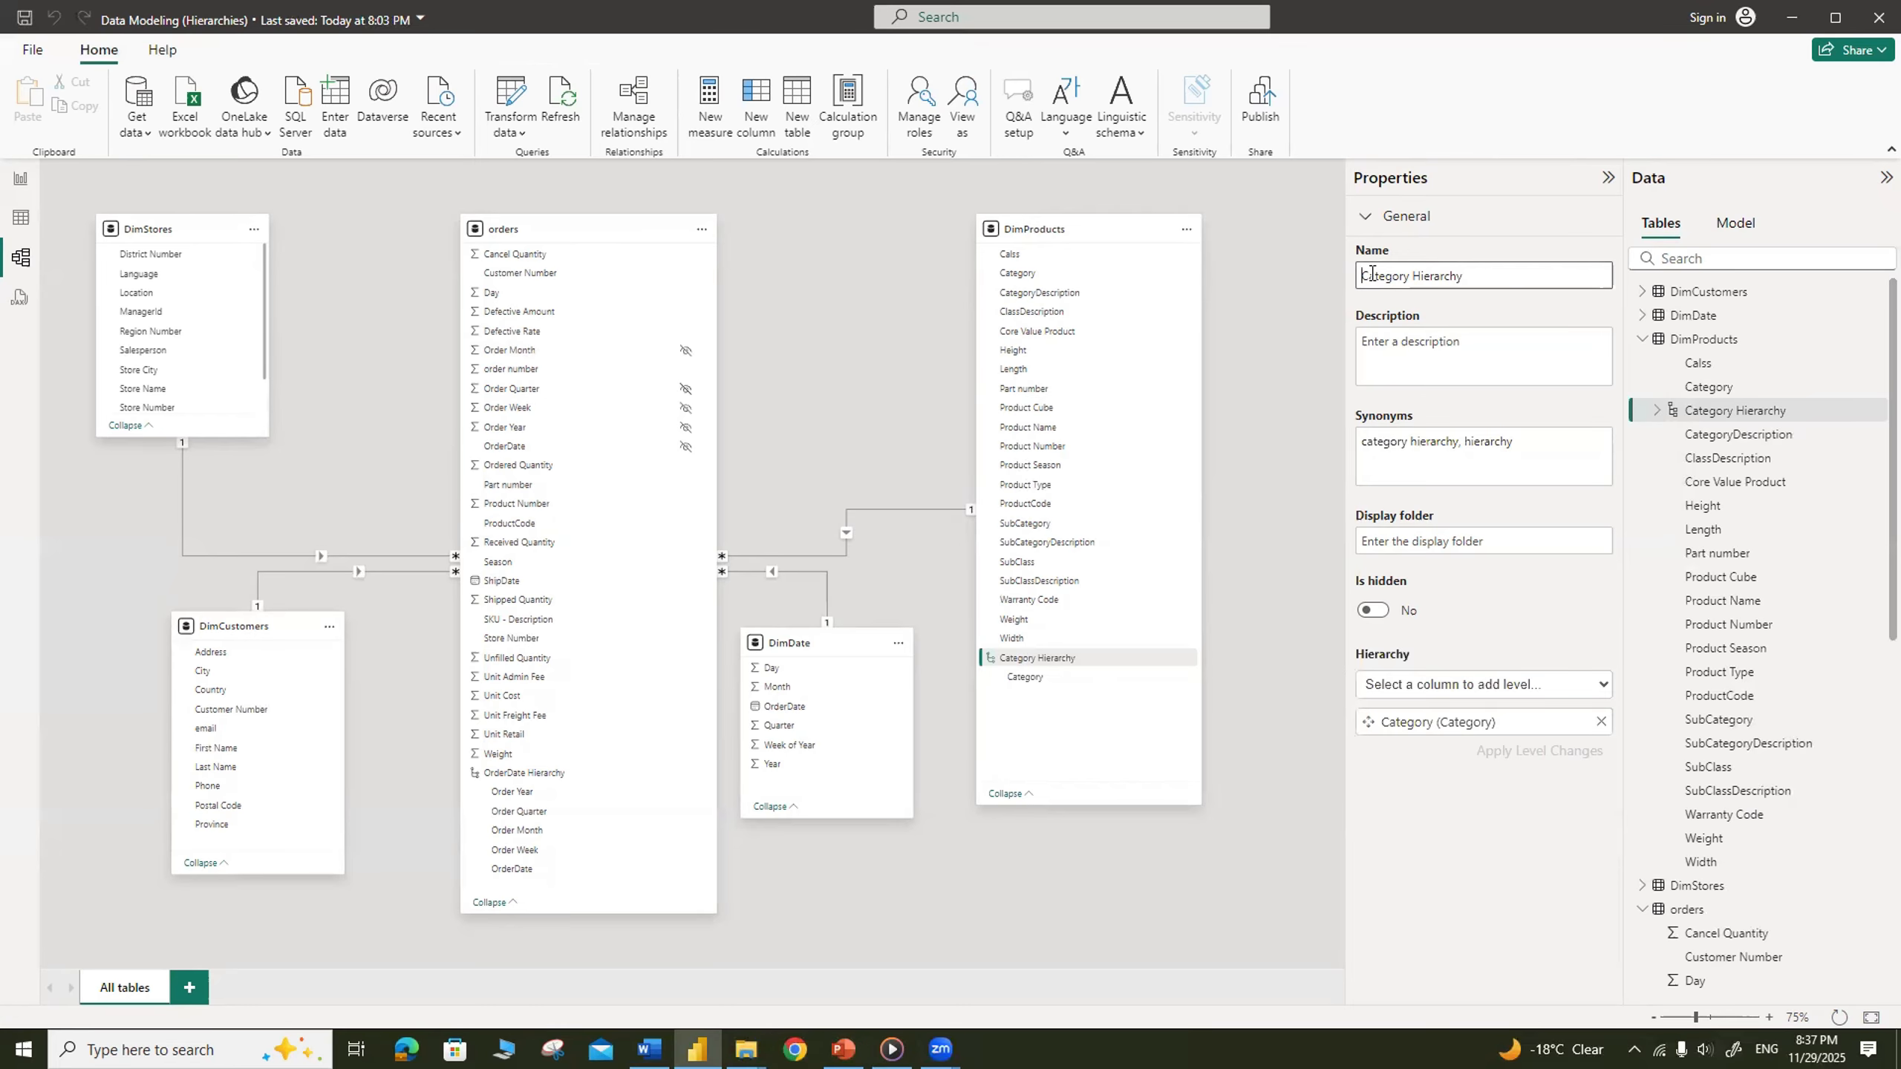
left_click_drag(1410, 275, 1341, 279)
type("PRO")
key("BackSpace")
key("BackSpace")
type("roduct")
key("Return")
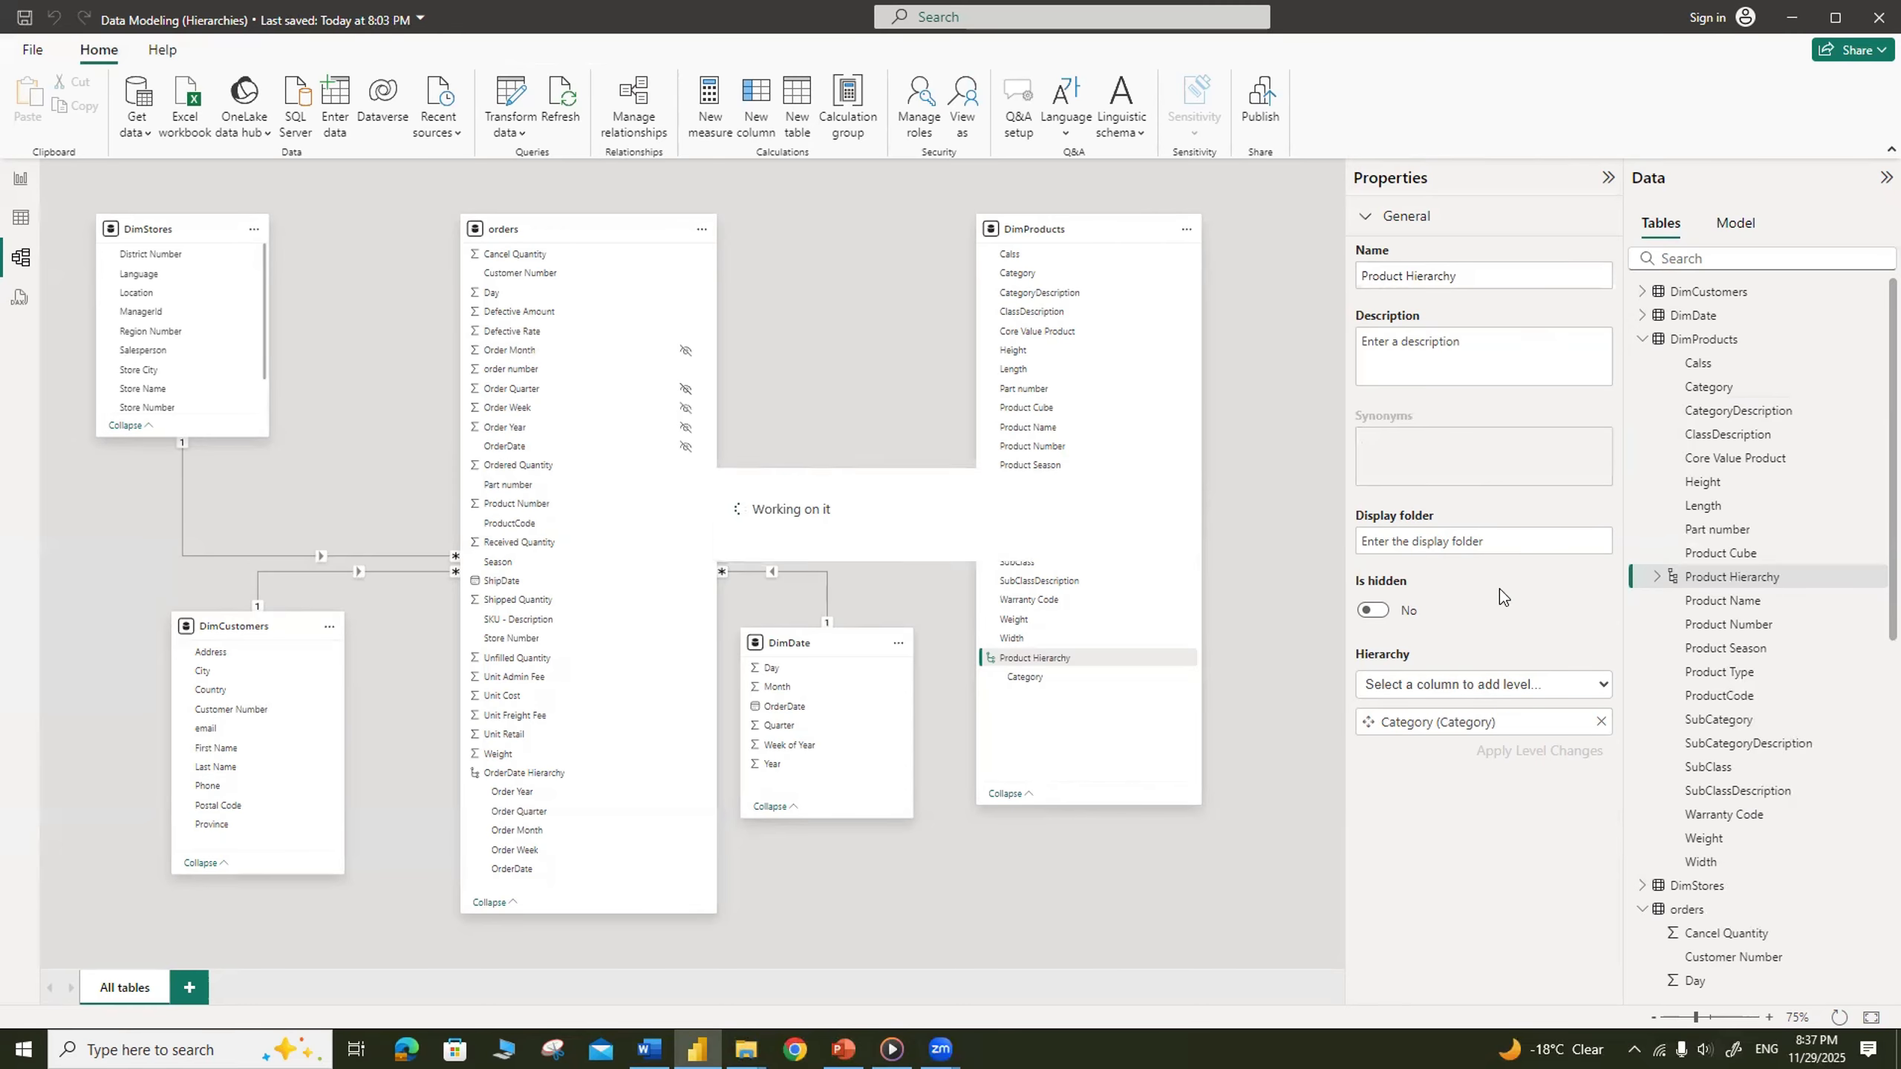
Step: Add SubCategory, Calss, SubClass and Product Name as levels below Category in Product Hierarchy, apply the level changes and expand it
left_click(1602, 685)
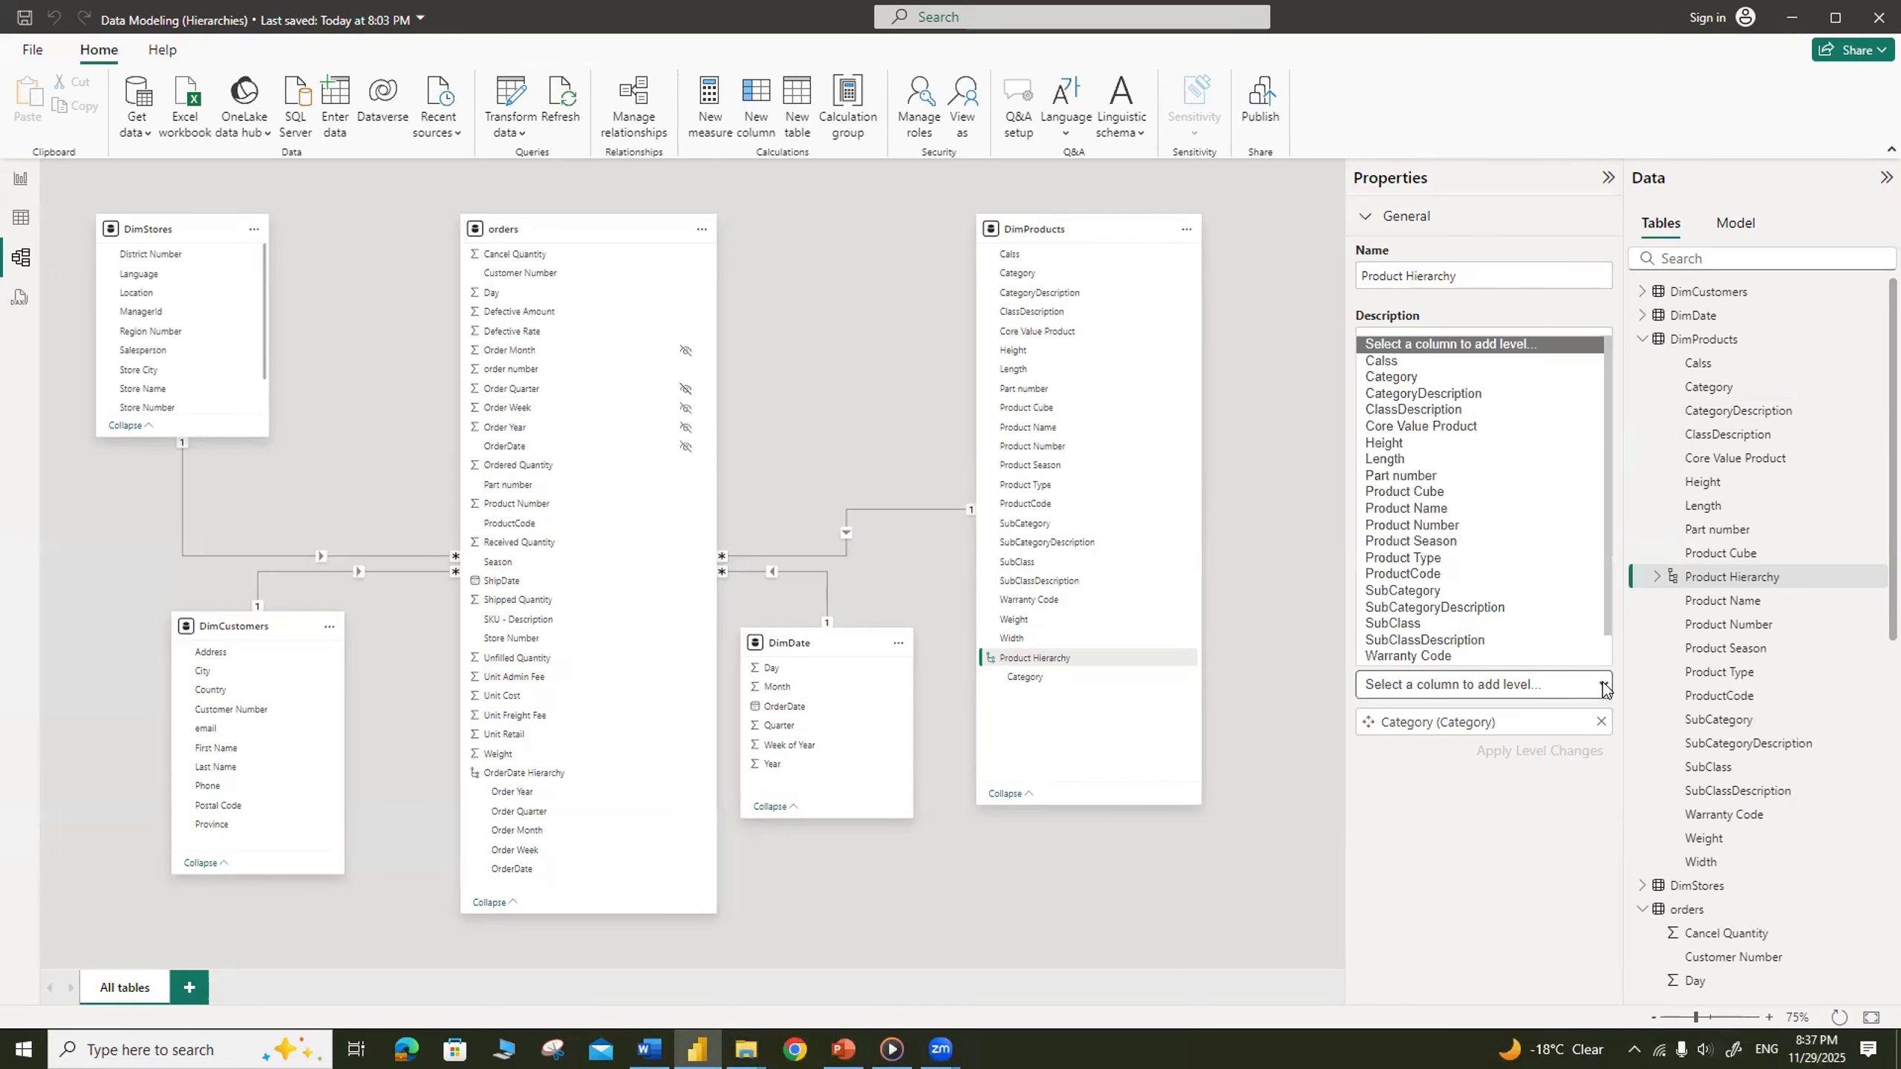
left_click(1507, 592)
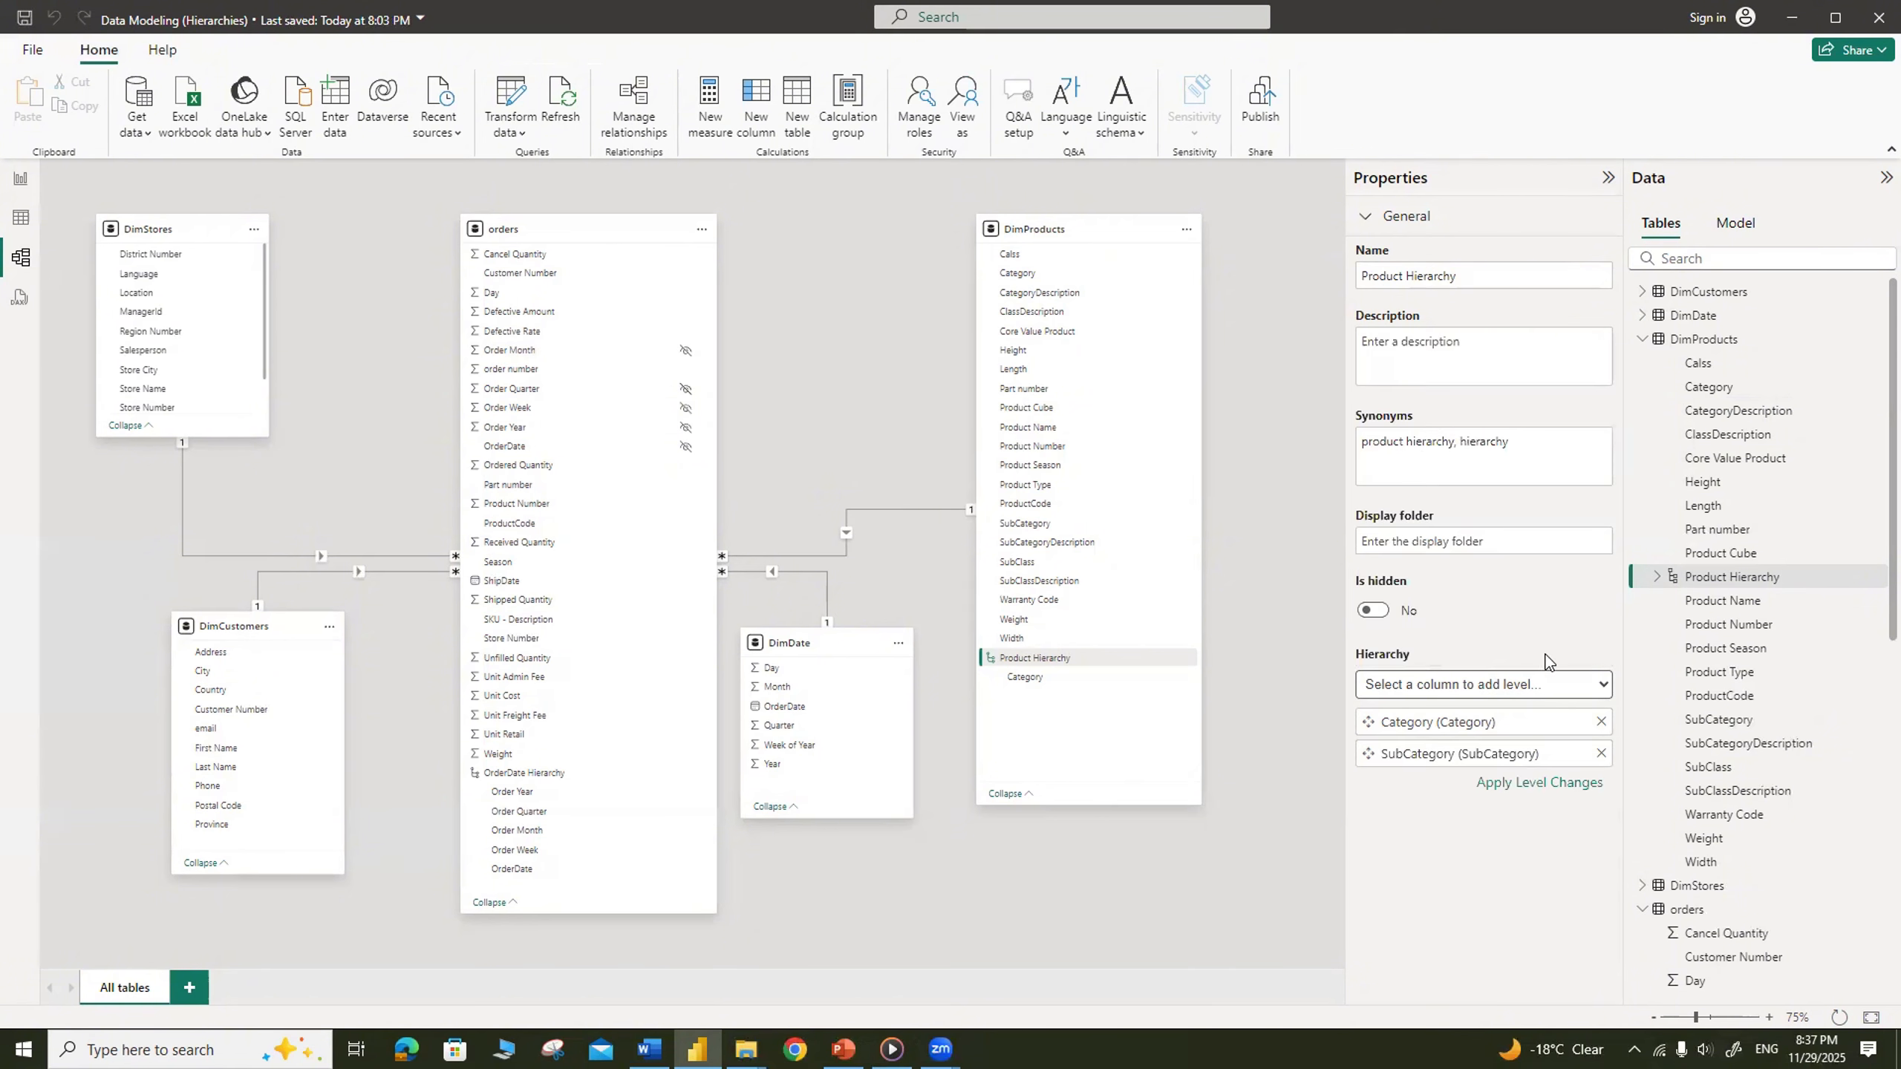
left_click(1604, 685)
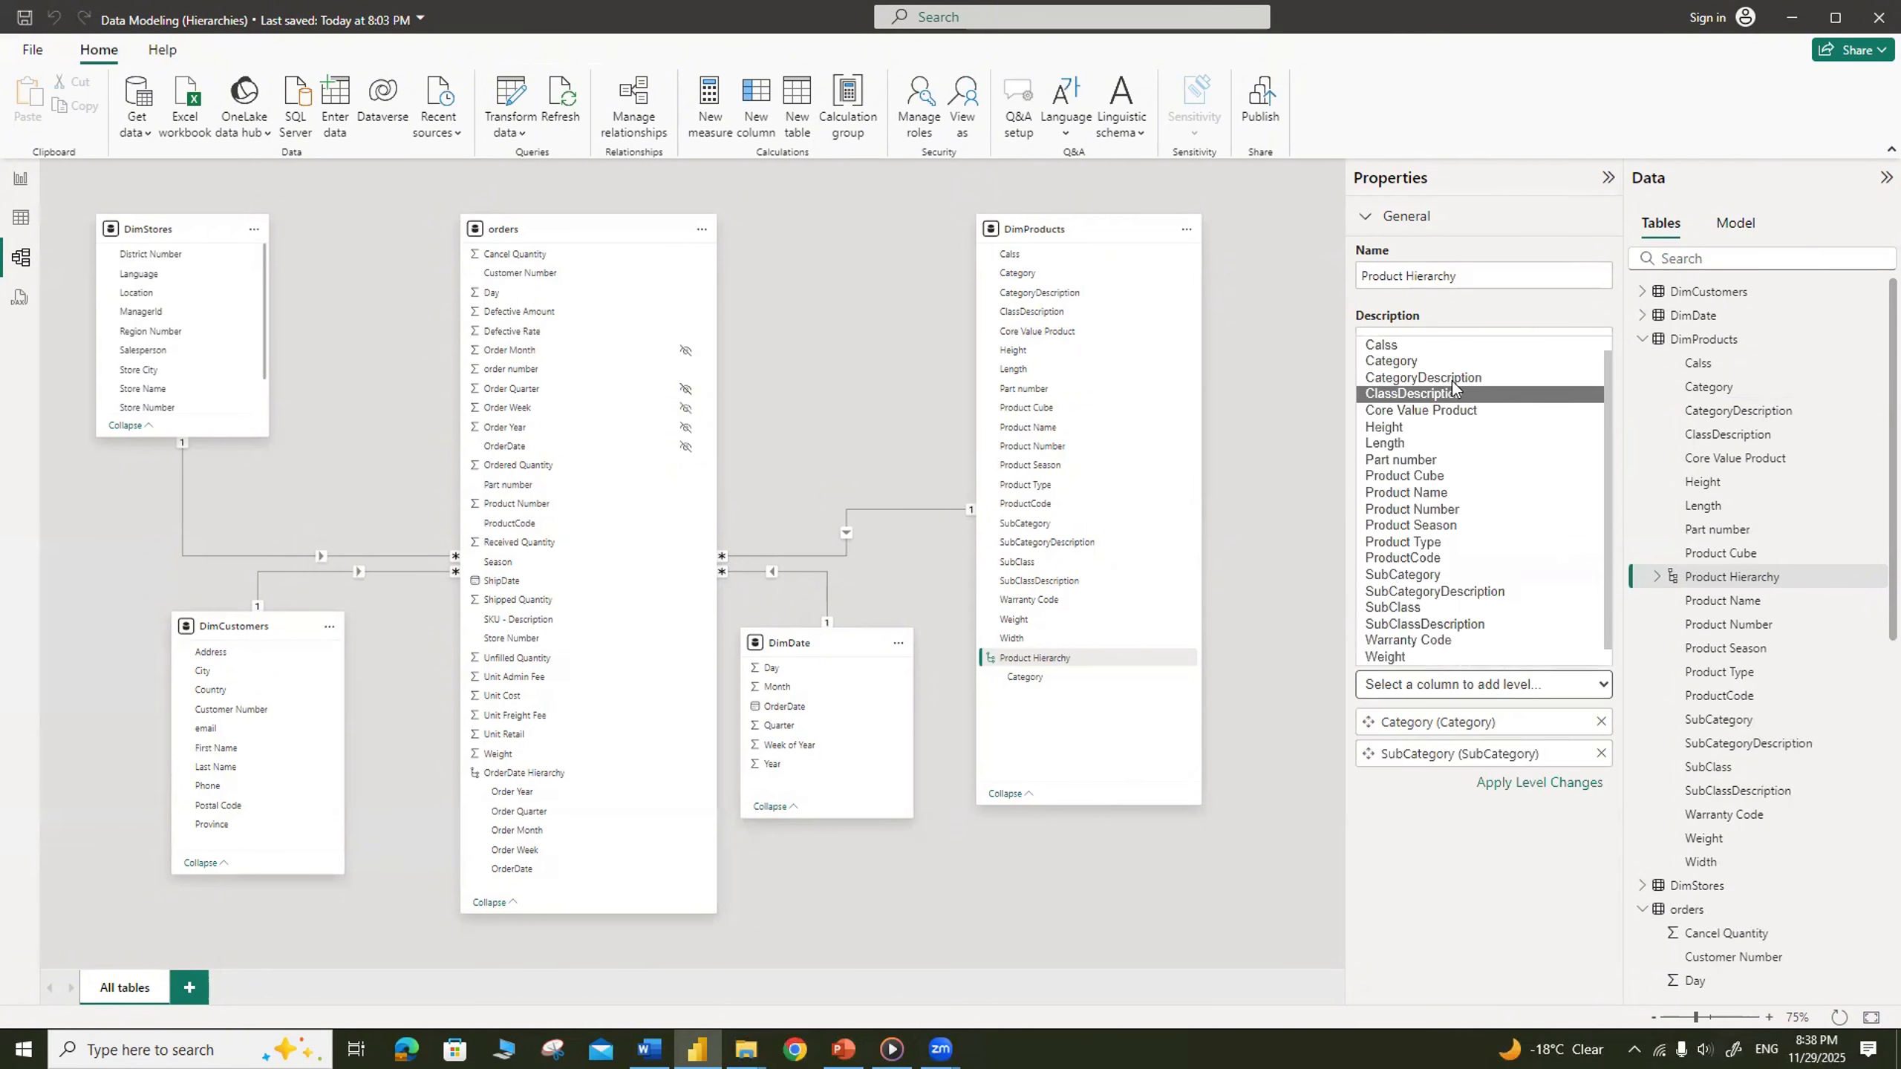
left_click(1422, 360)
left_click(1603, 684)
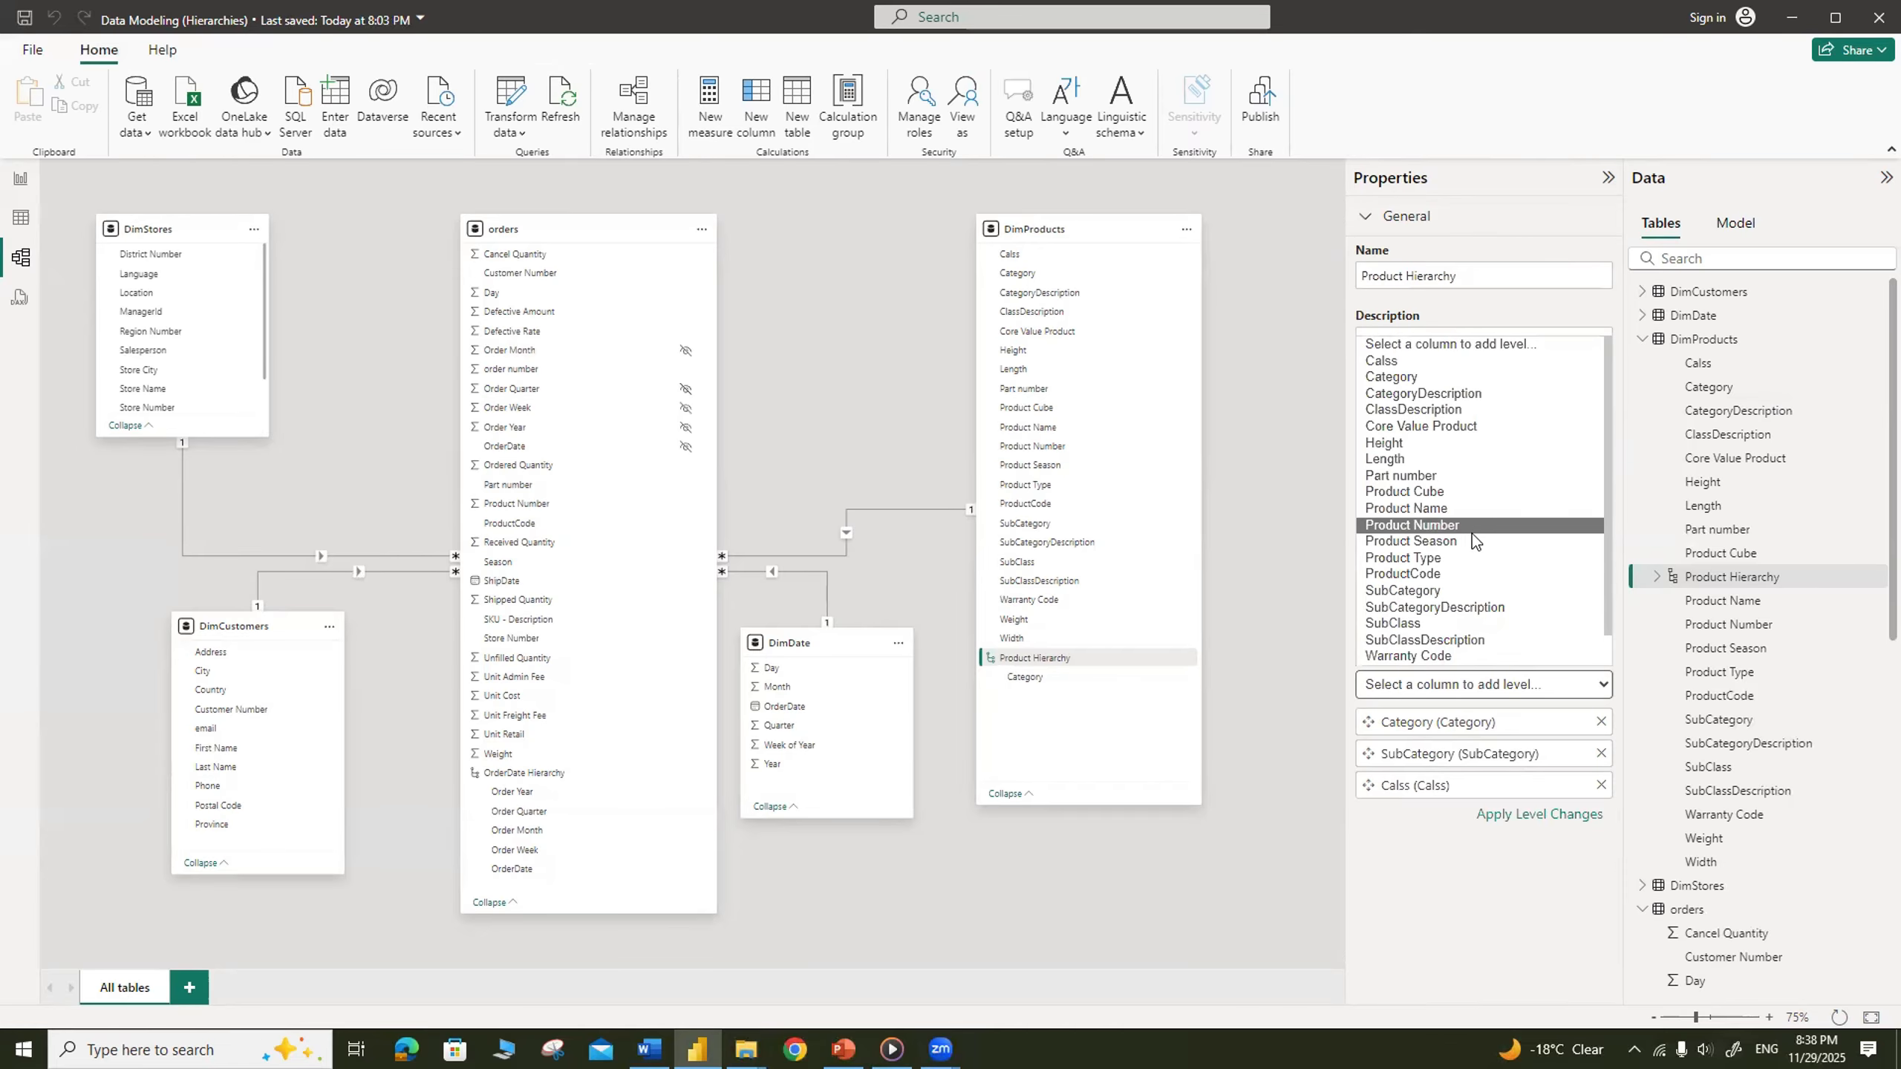
left_click(1475, 624)
left_click(1603, 684)
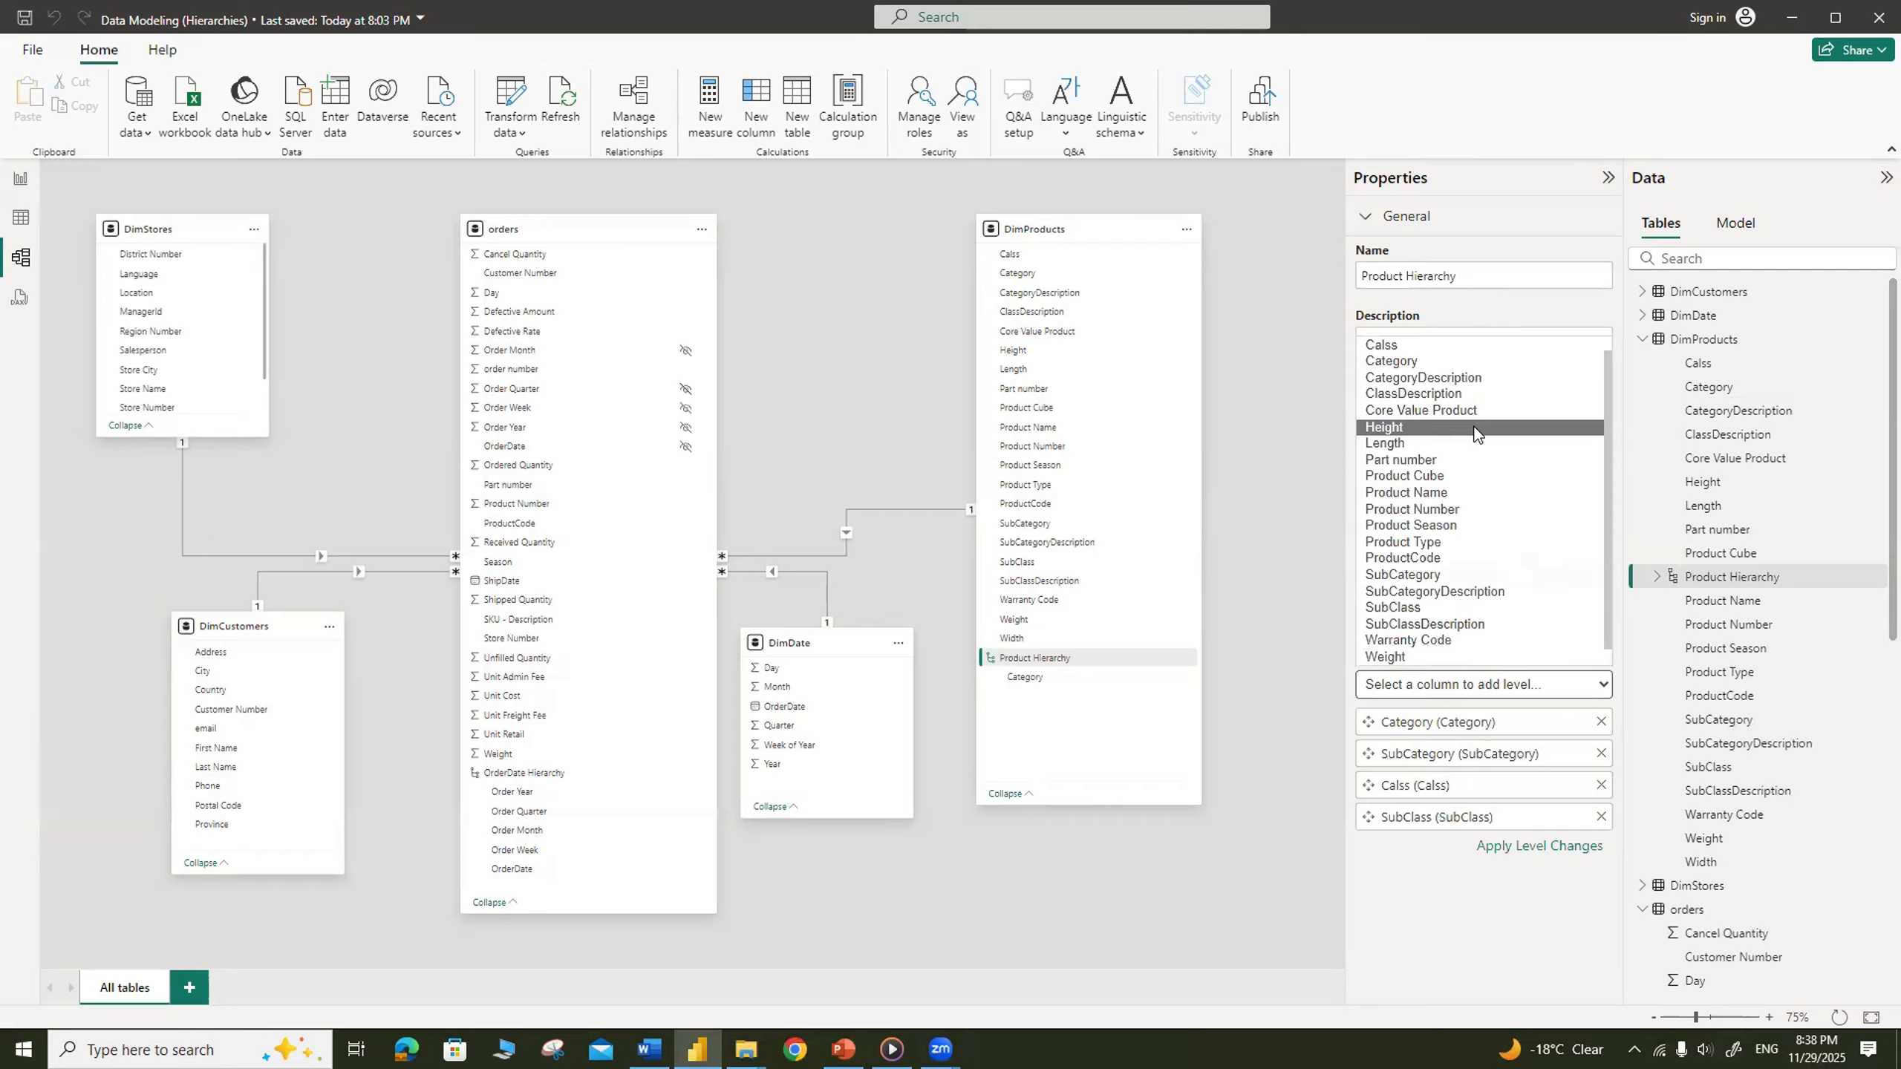
left_click(1475, 493)
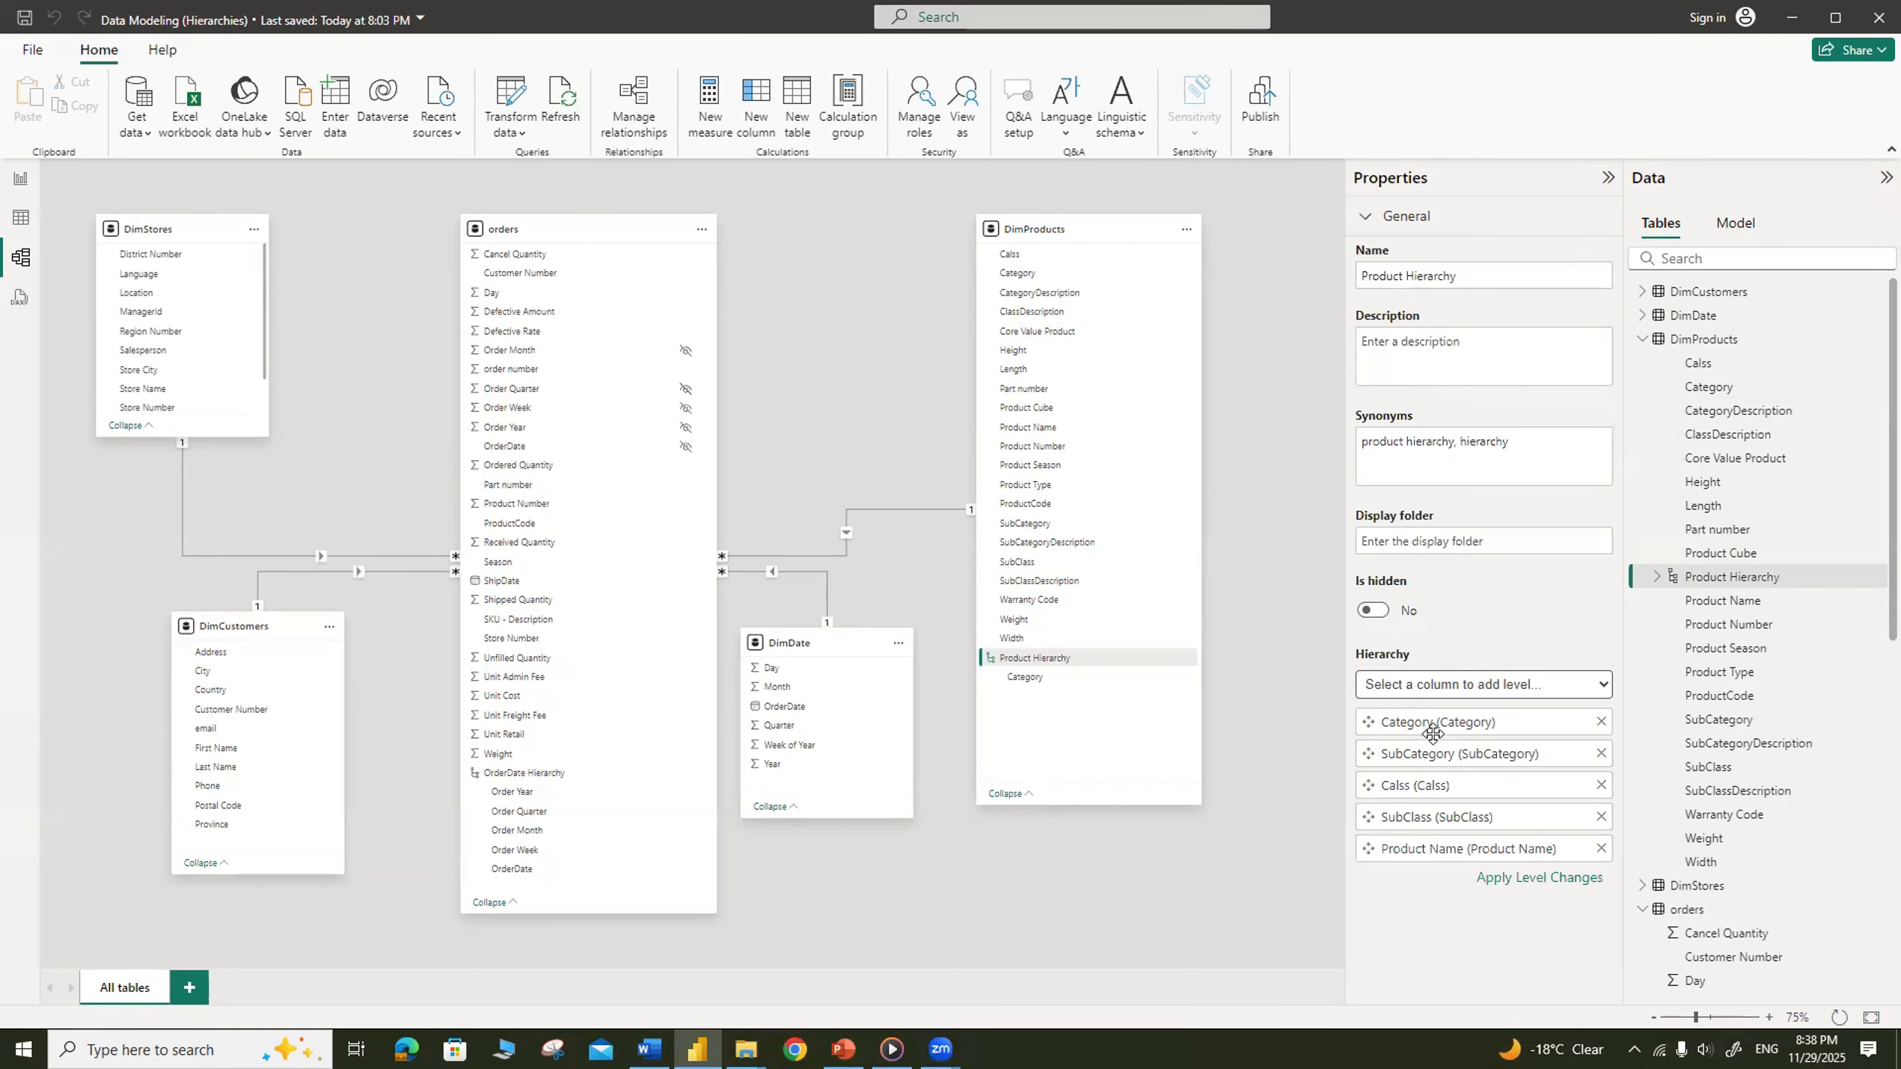
left_click(1553, 882)
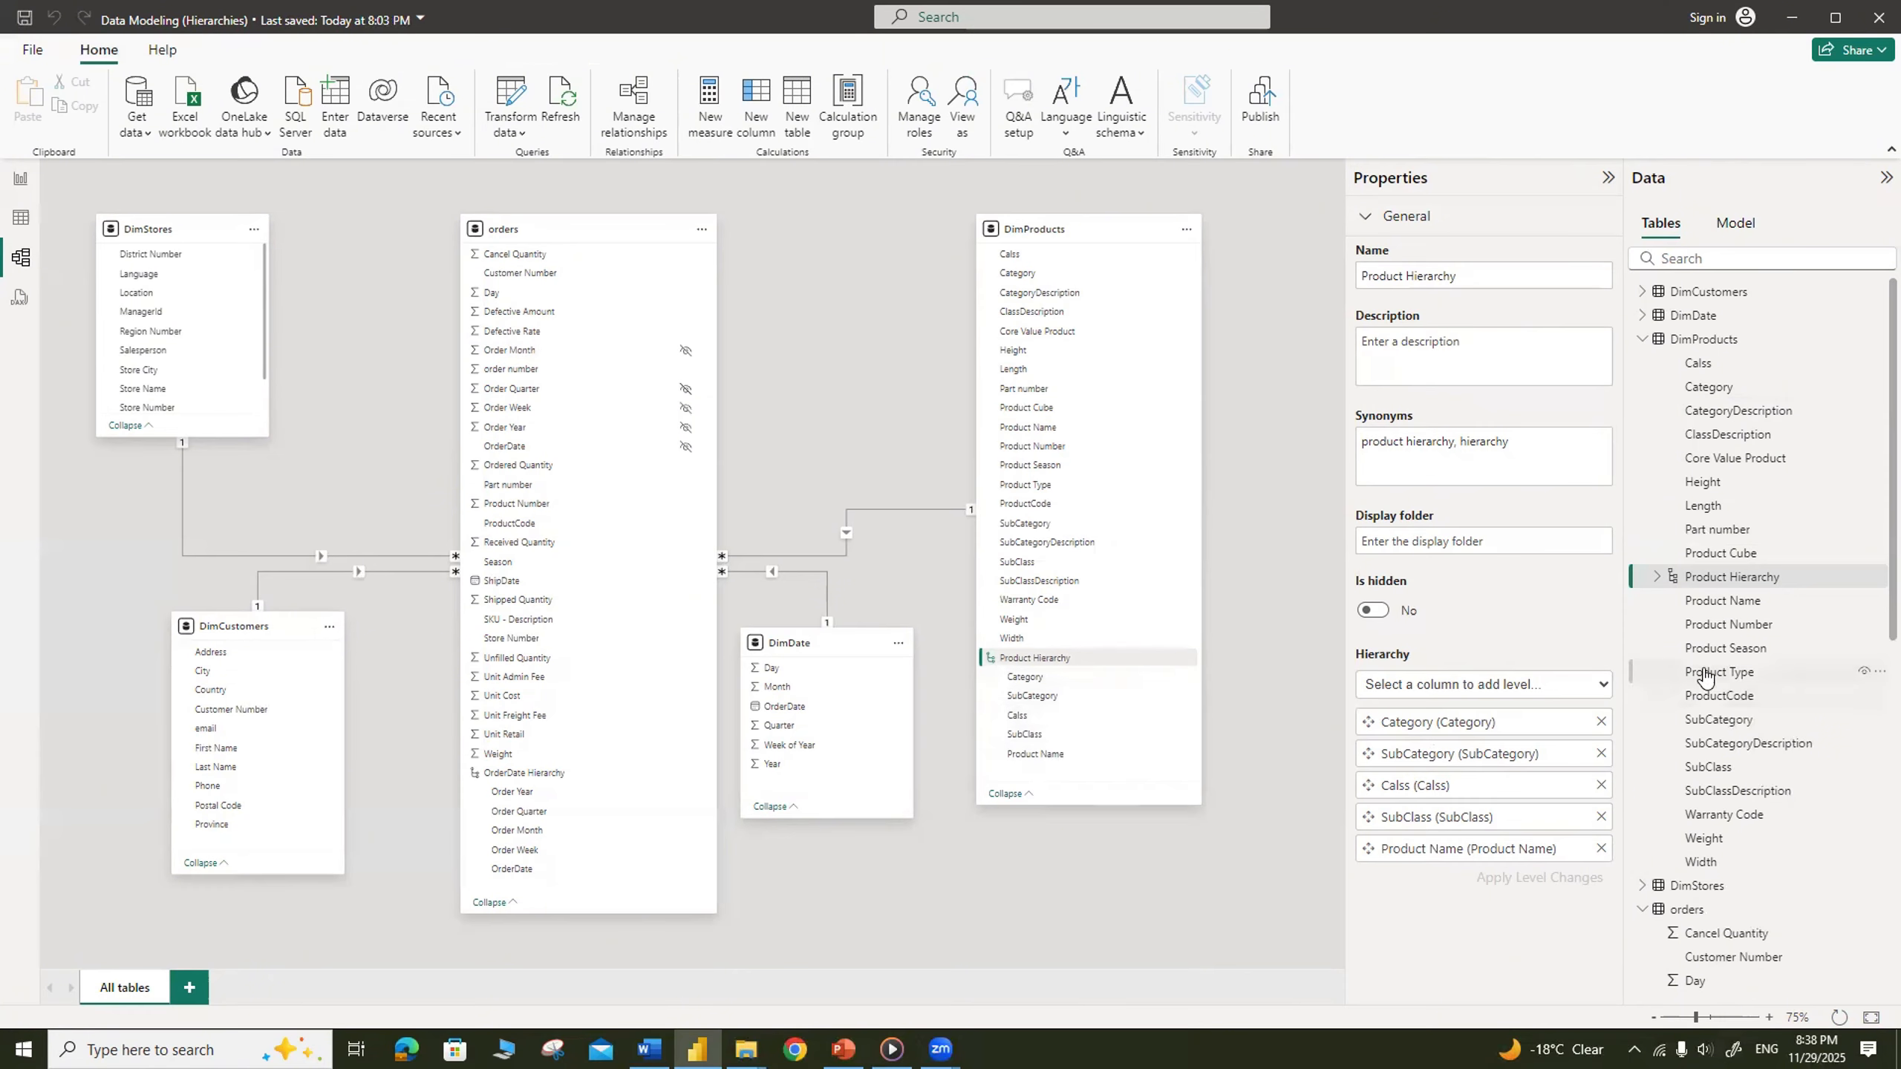
left_click(1656, 576)
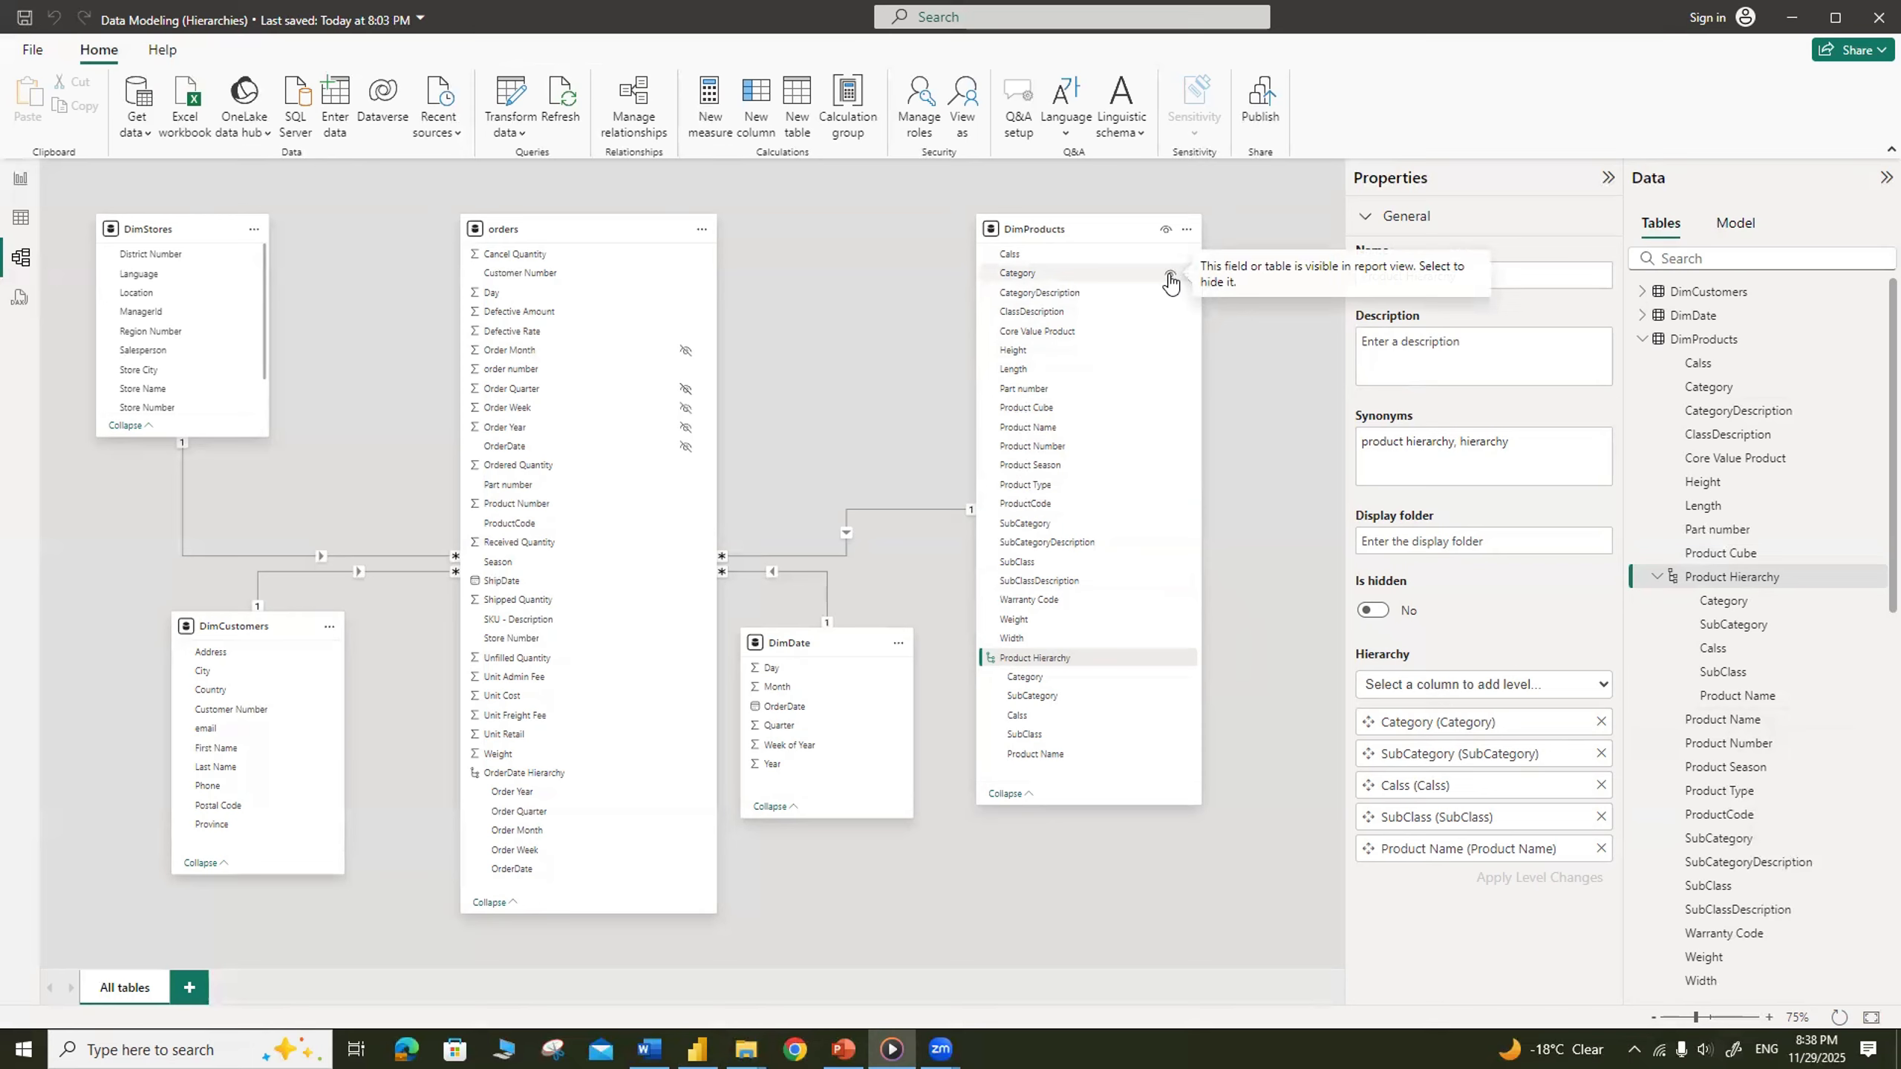
Step: Hide the standalone Category, SubCategory, SubClass, Calss and Product Name columns in the DimProducts table
left_click(1169, 274)
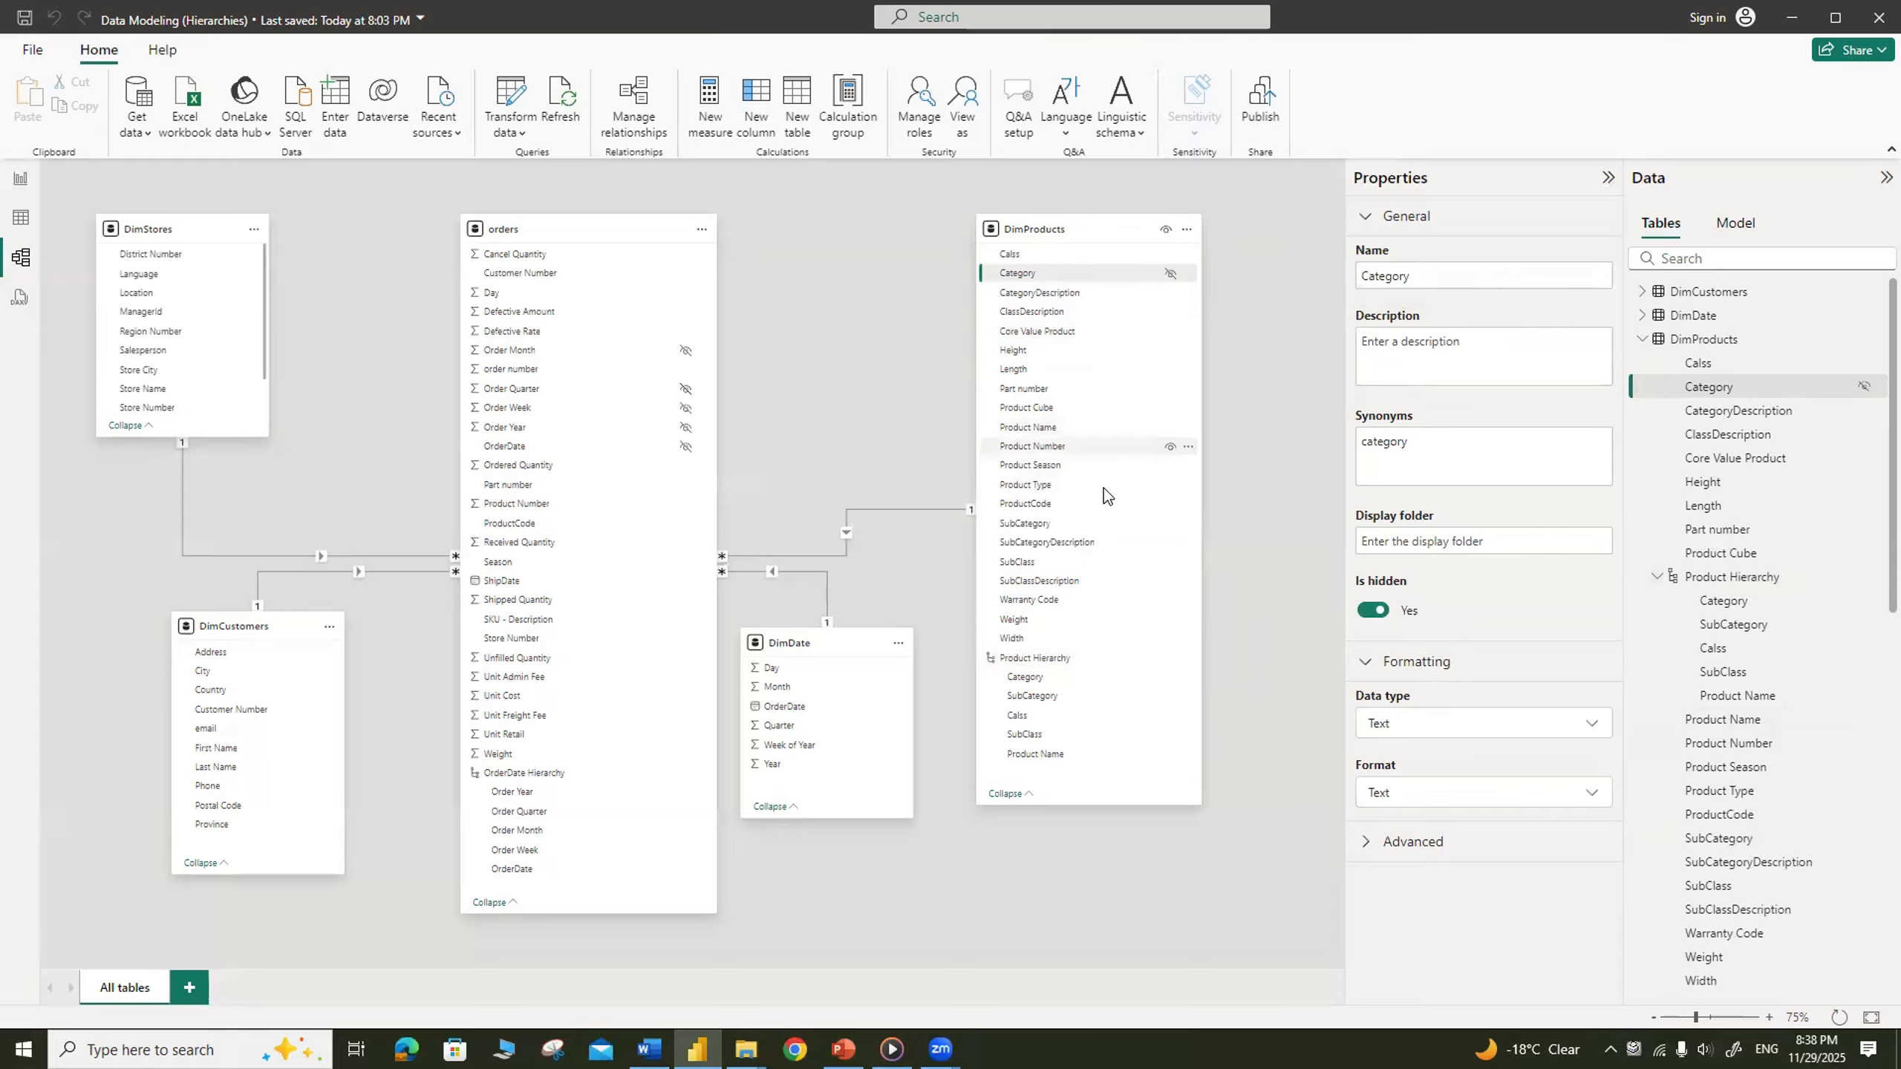
left_click(1130, 524)
left_click(1169, 525)
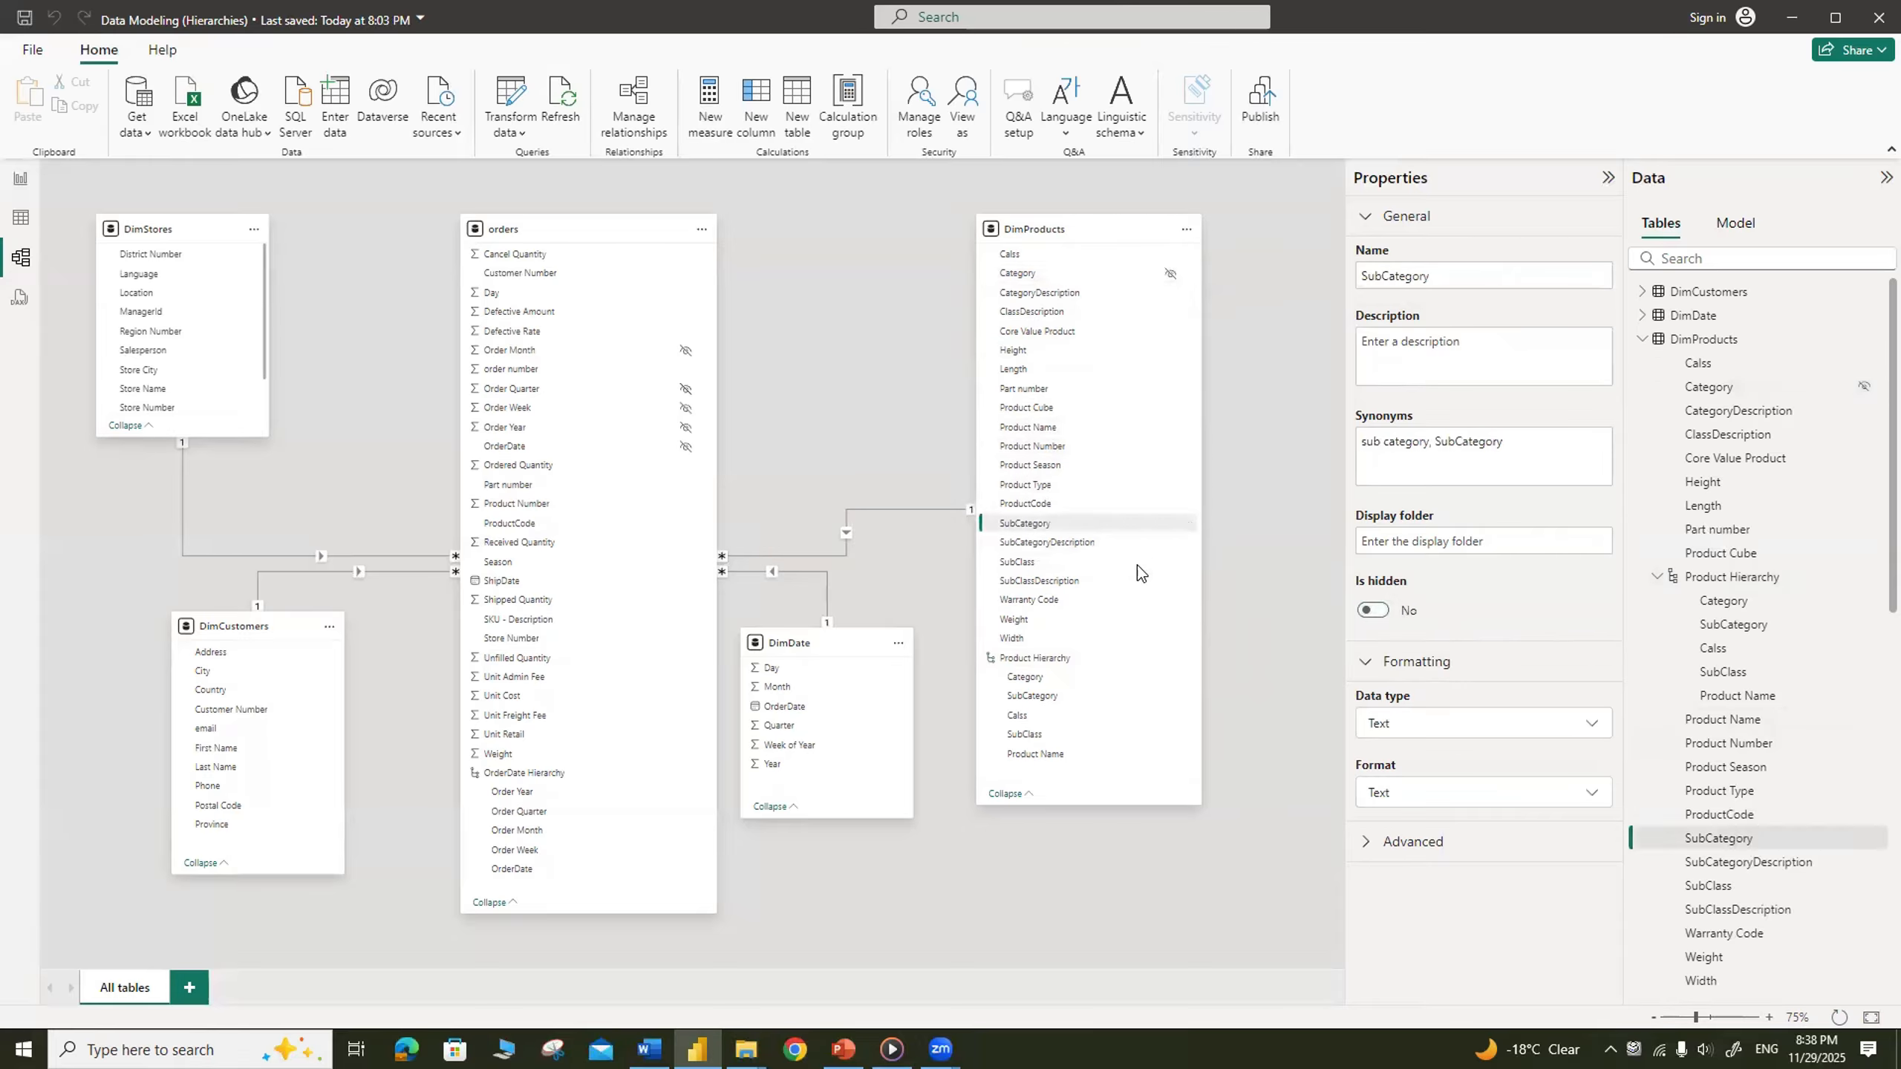
left_click(1170, 562)
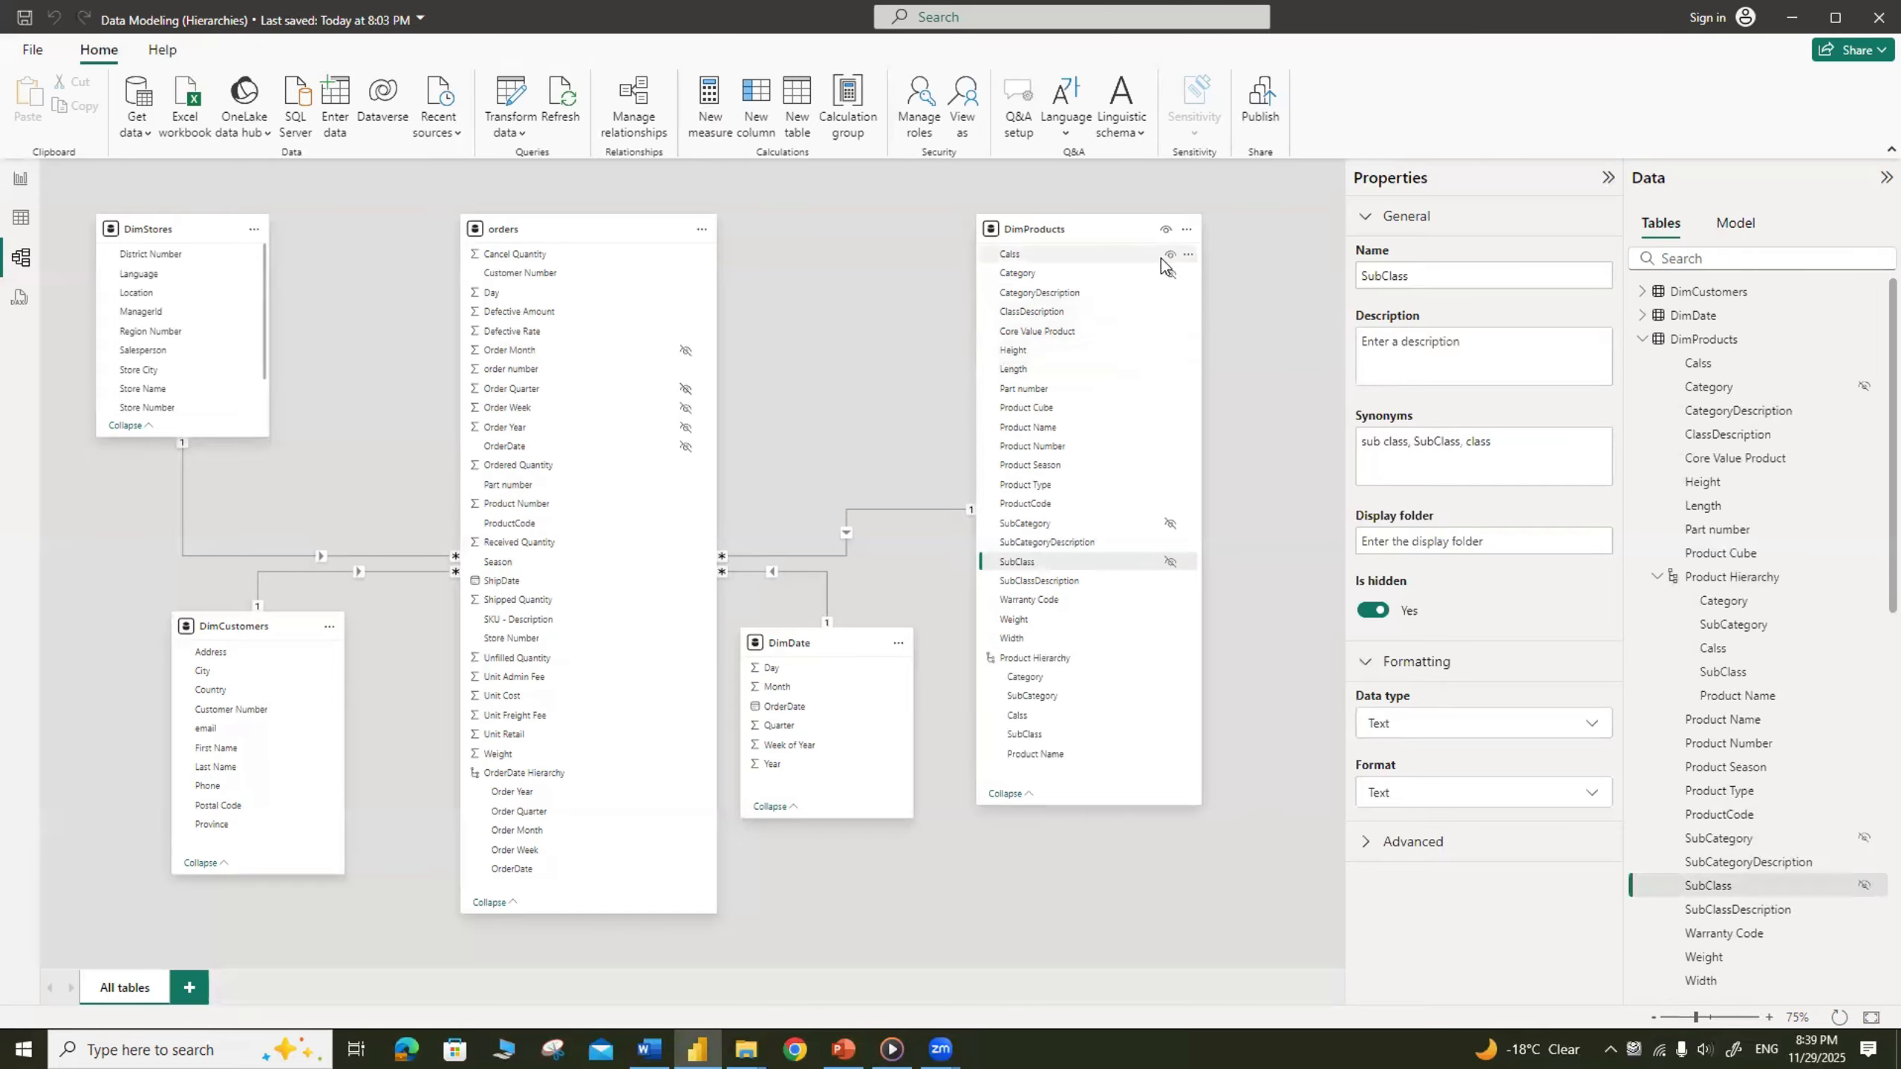
left_click(1164, 257)
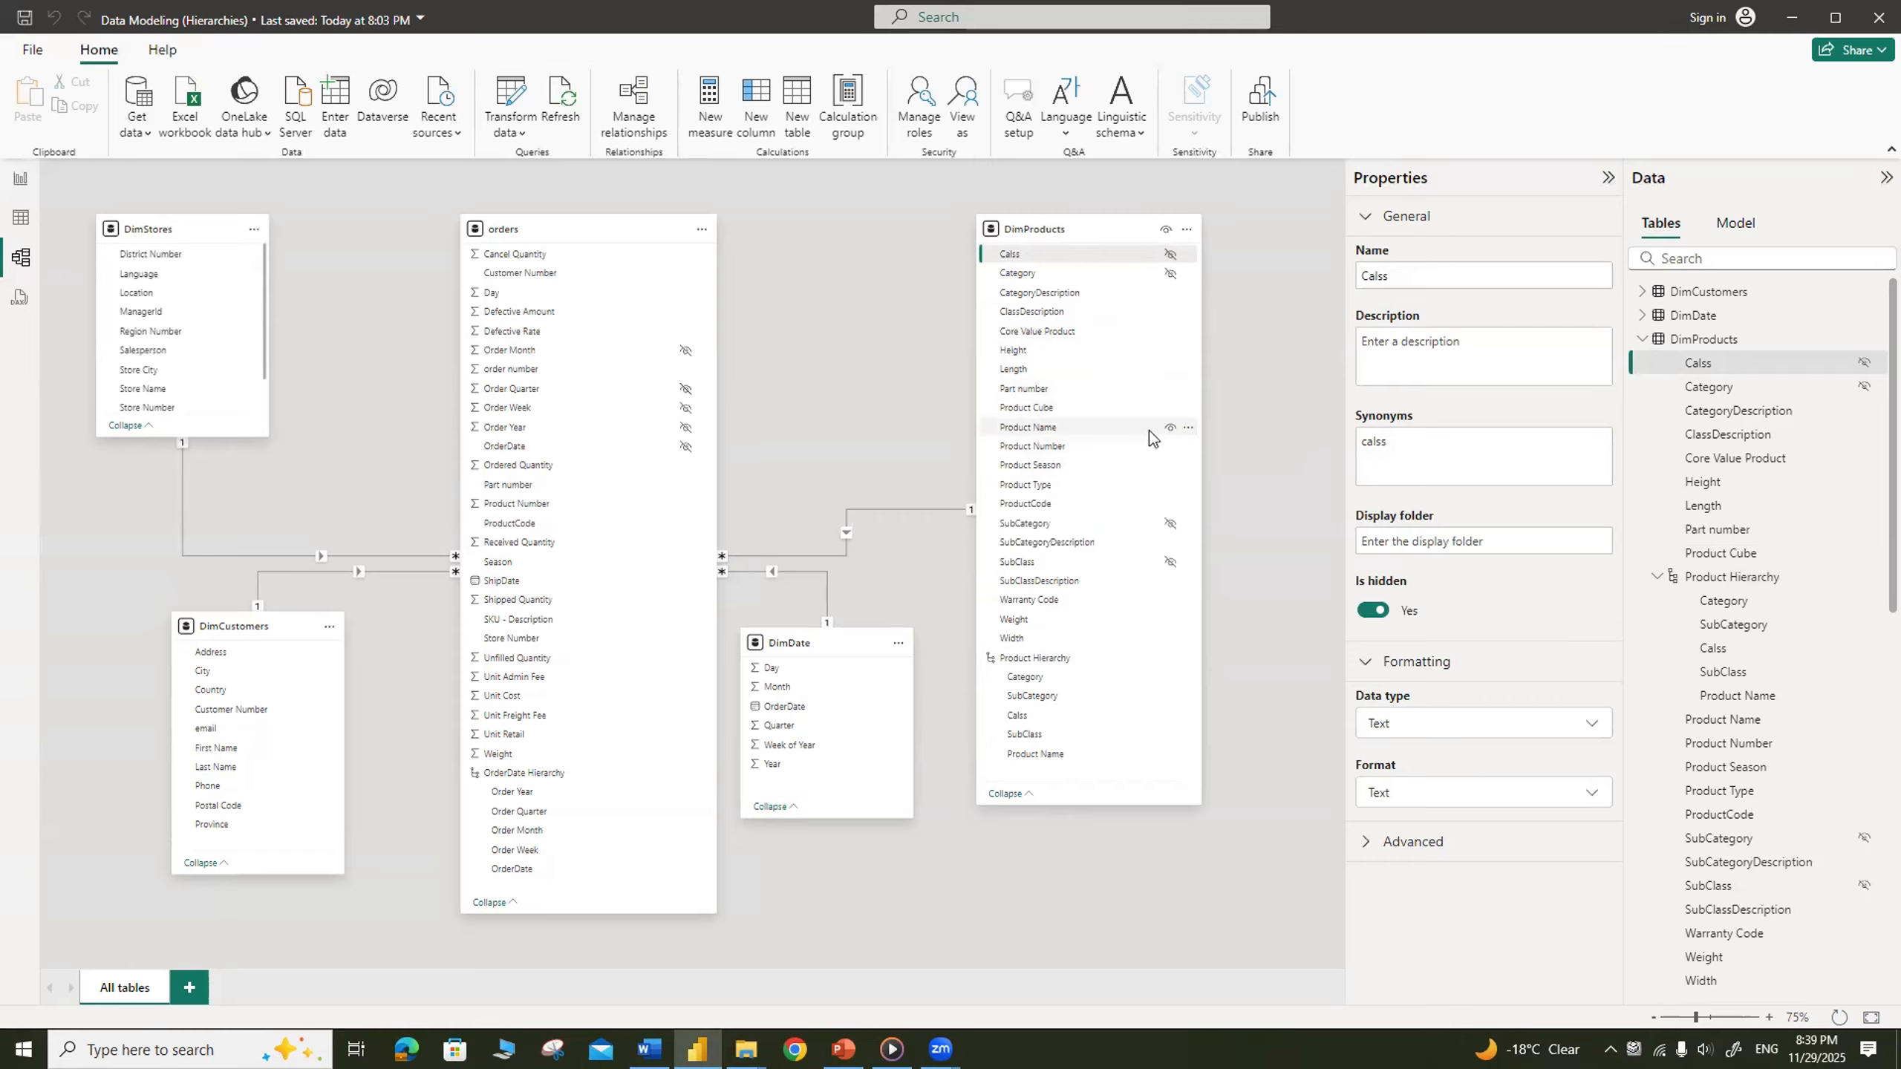
left_click(1172, 429)
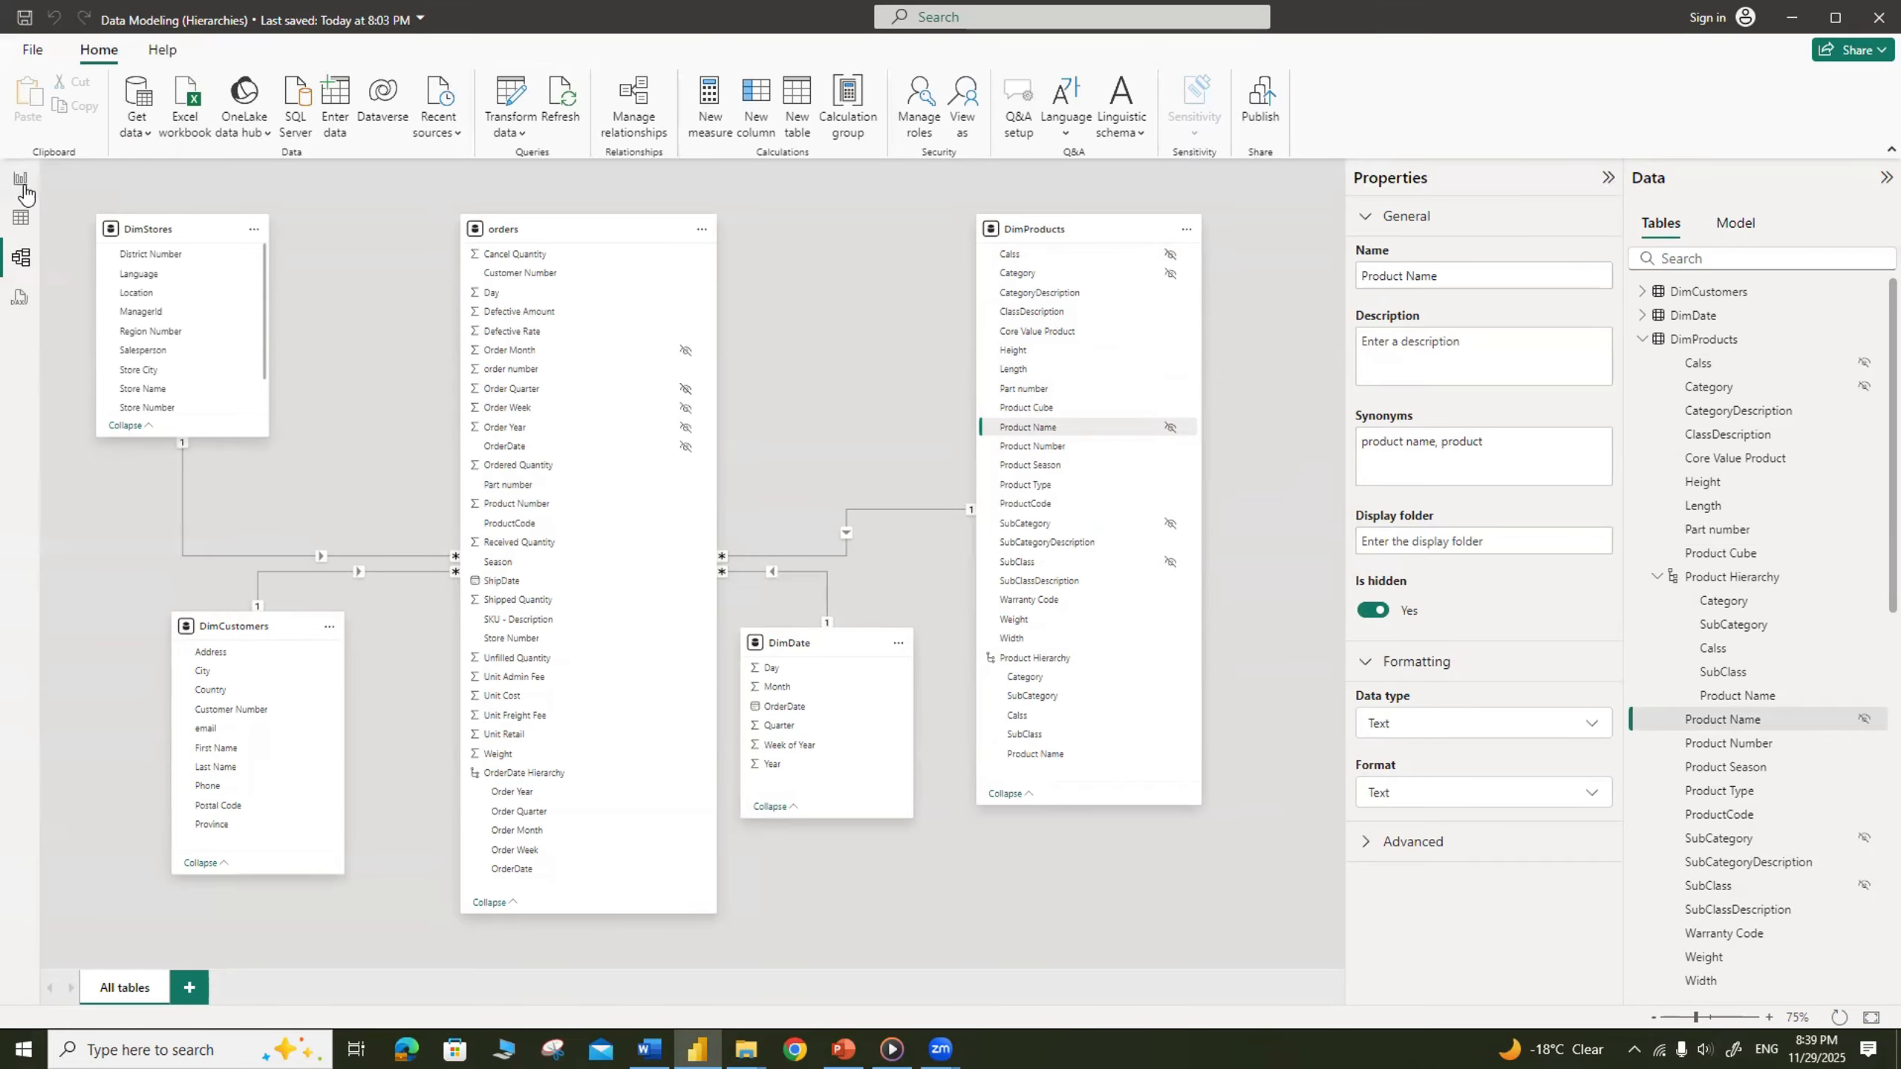
Step: On the Shipped Quantity by Products report page, step the bar chart down through SubCategory, Calss and SubClass to Product Name
left_click(21, 181)
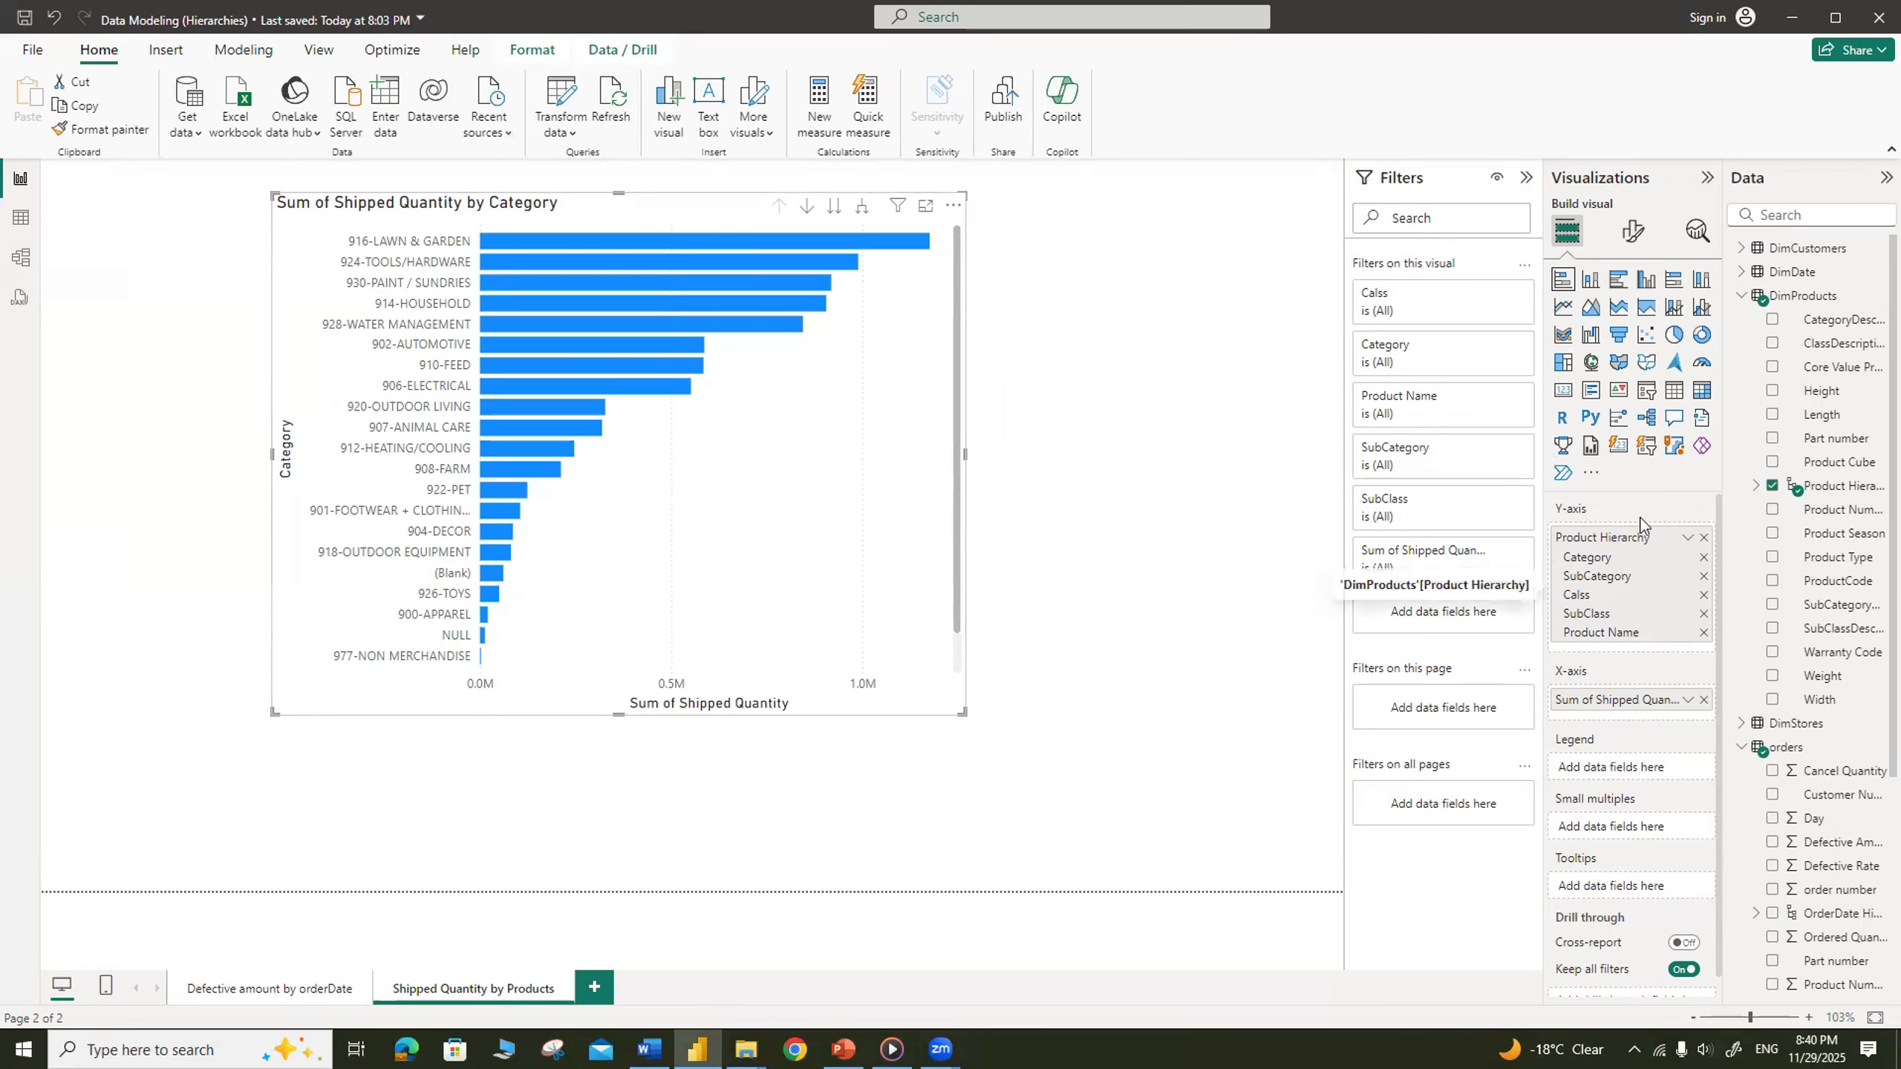
left_click(836, 215)
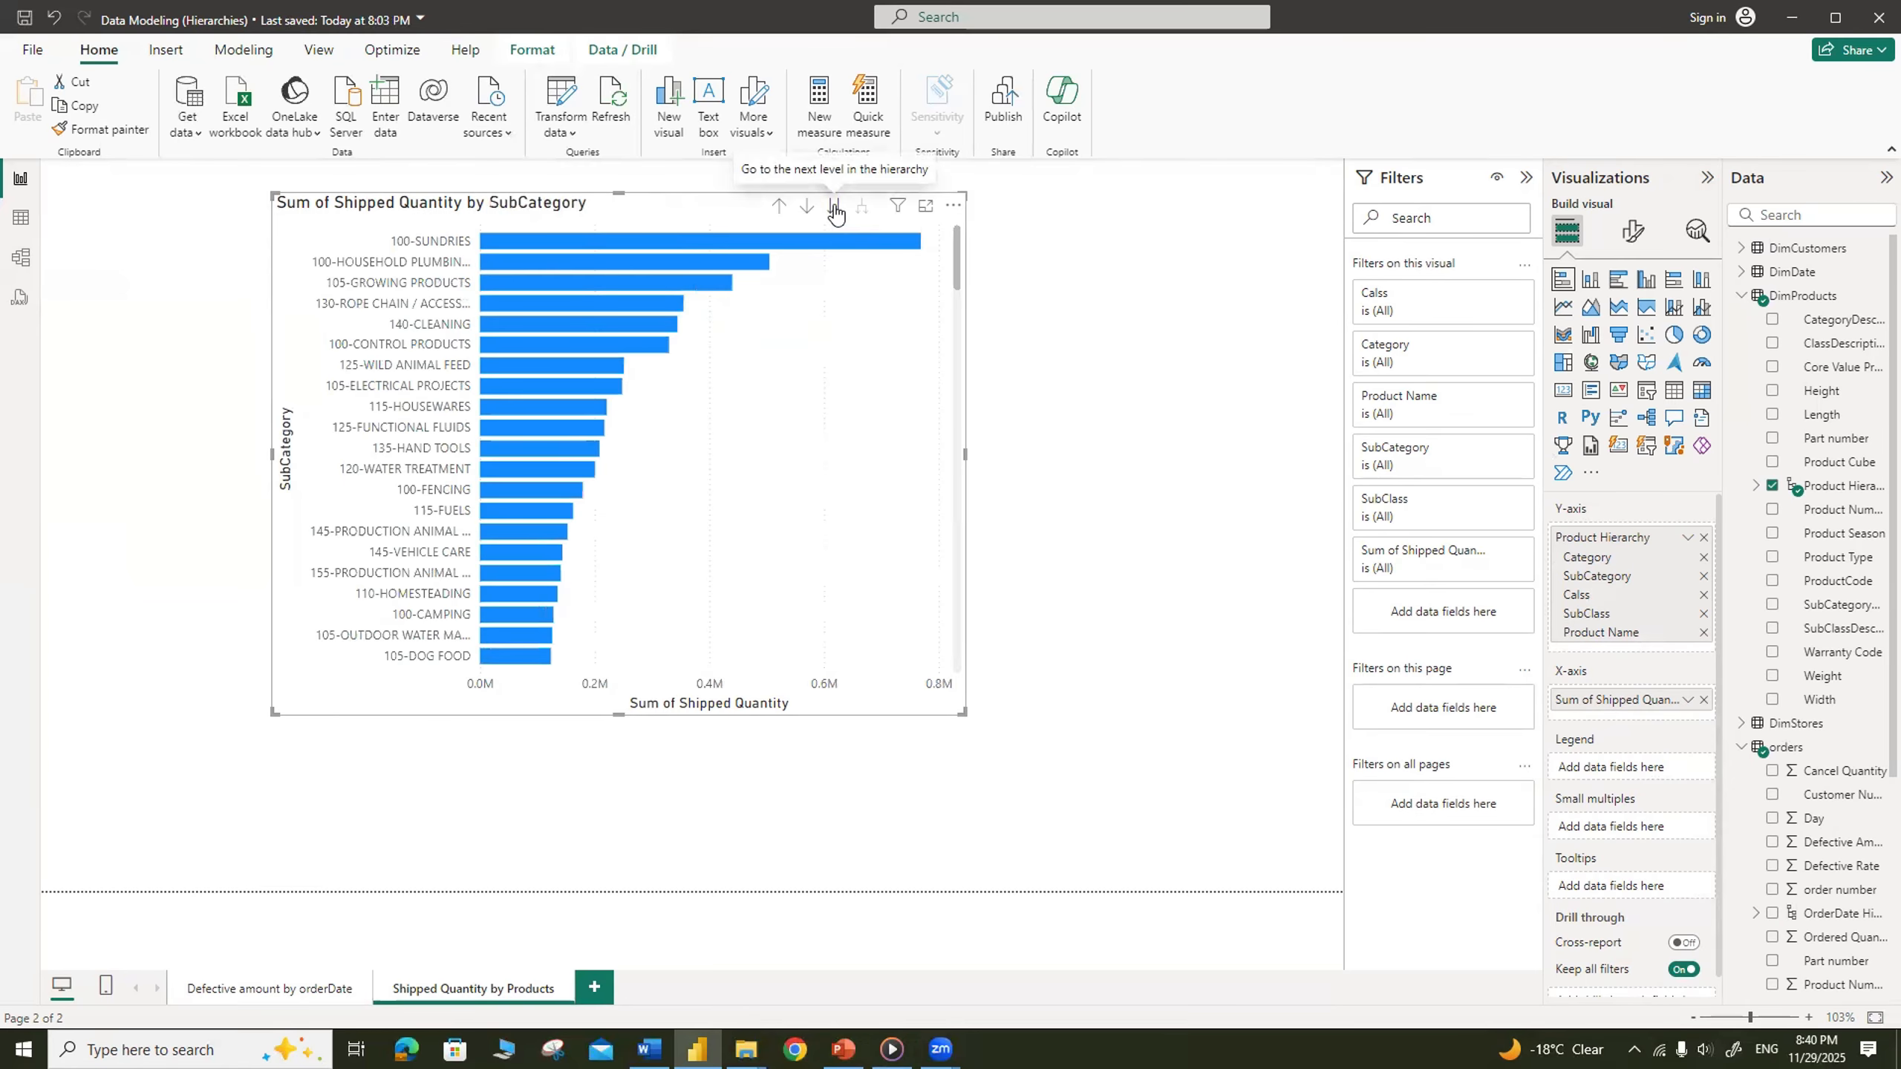
left_click(836, 211)
left_click(836, 214)
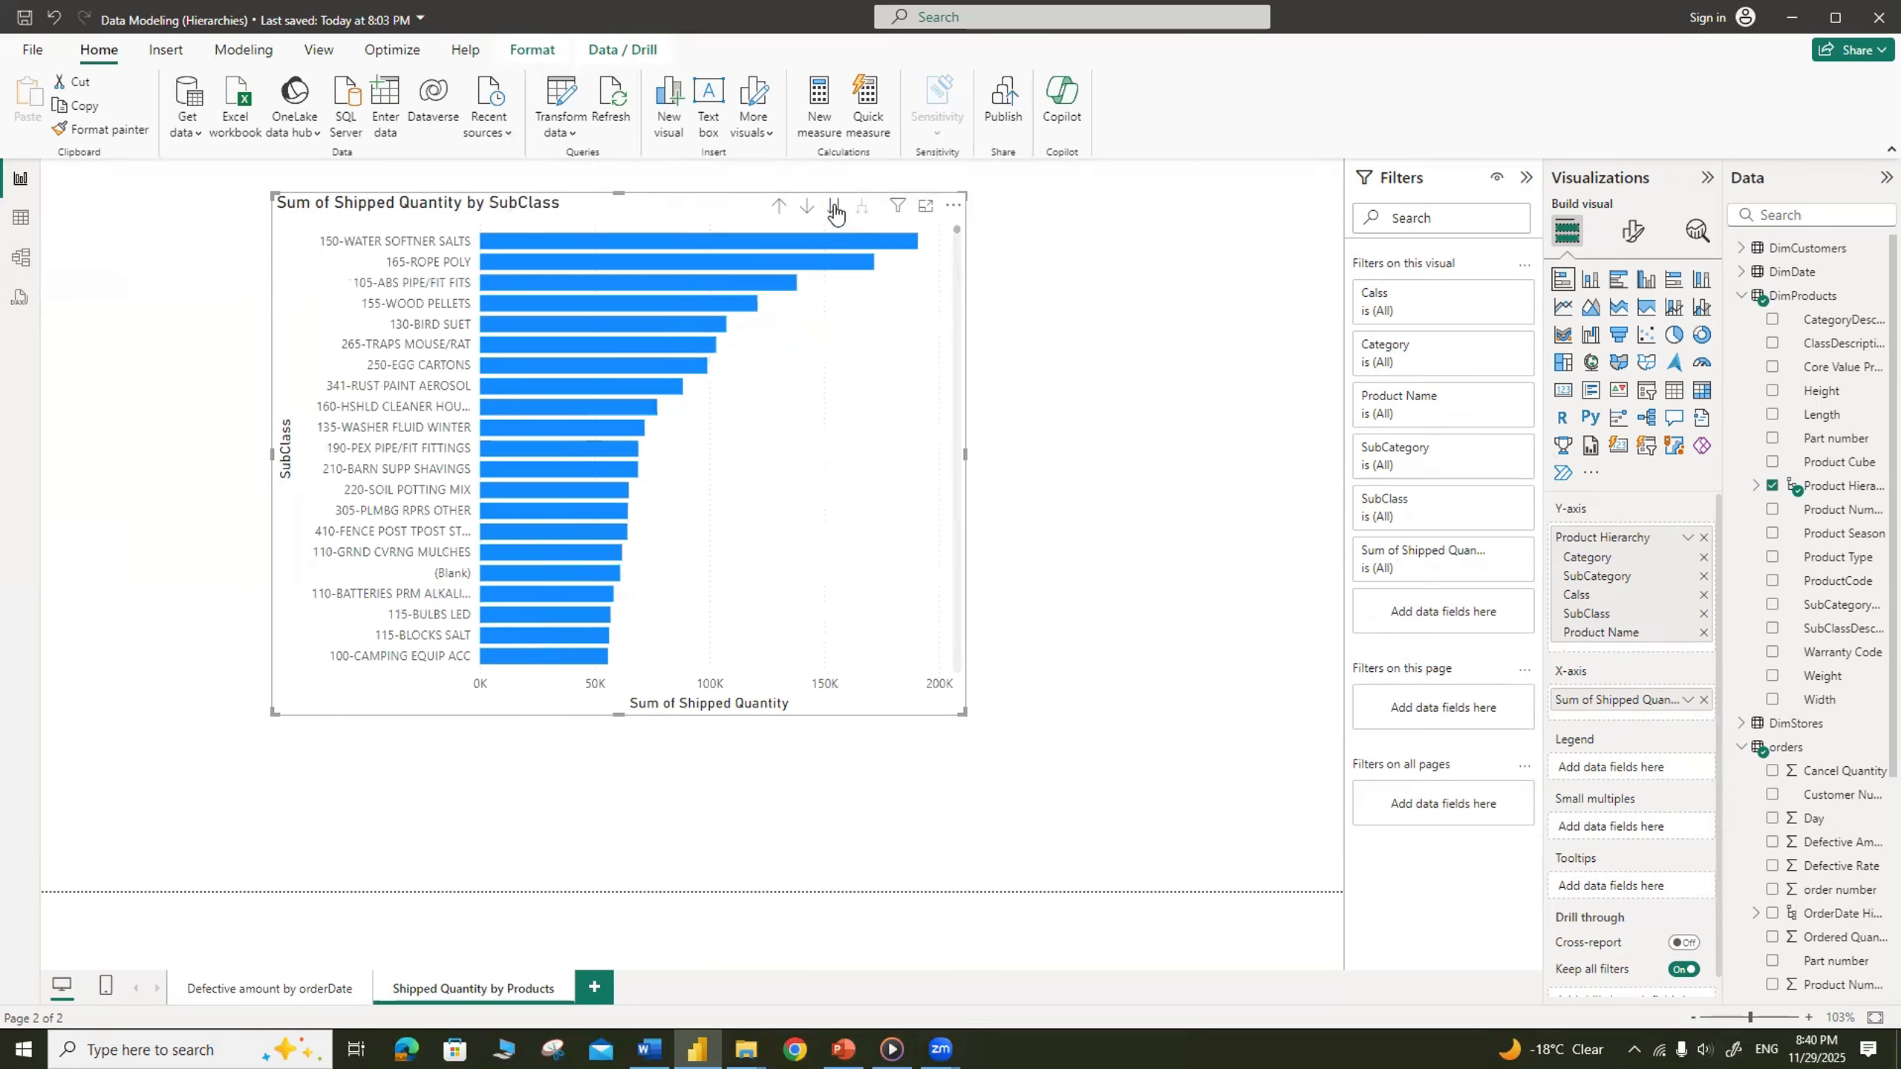
left_click(836, 213)
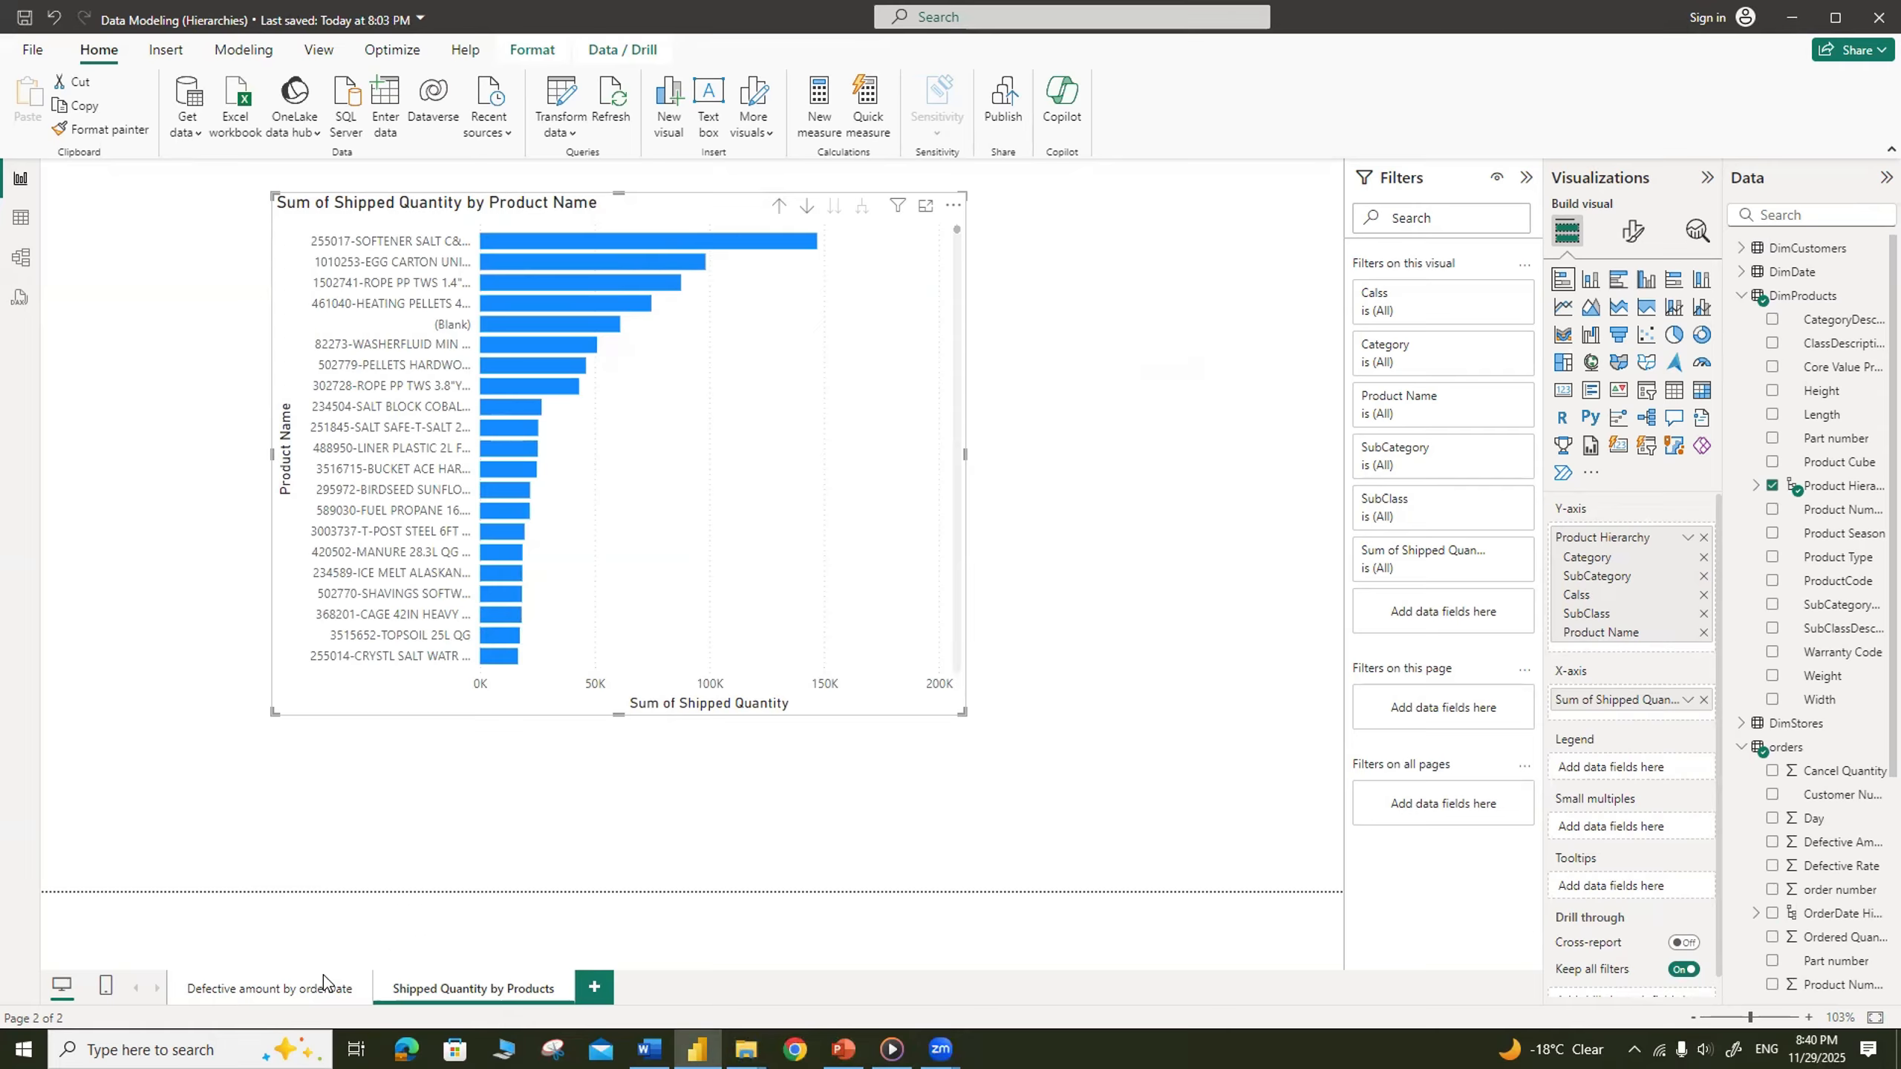
Step: Return to the Defective amount by orderDate page and its column chart's drill controls
left_click(294, 996)
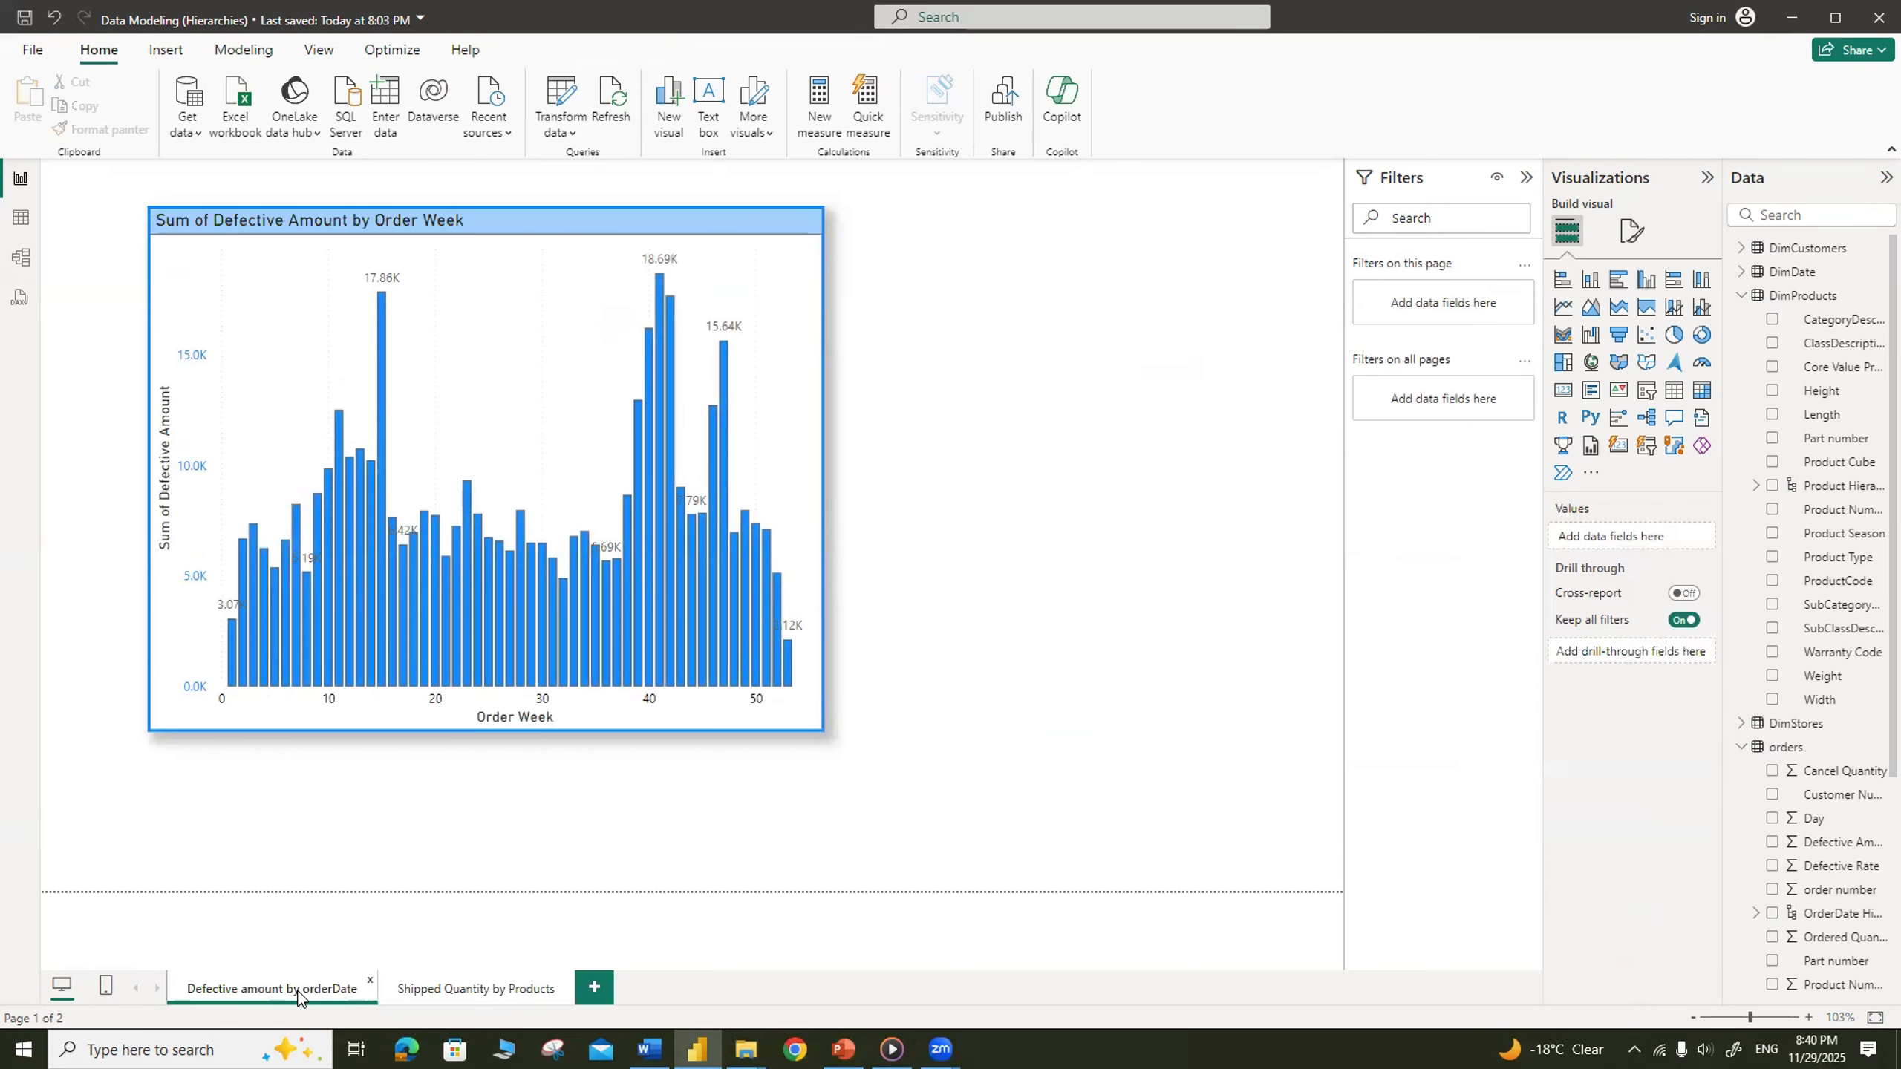
mouse_move(610, 238)
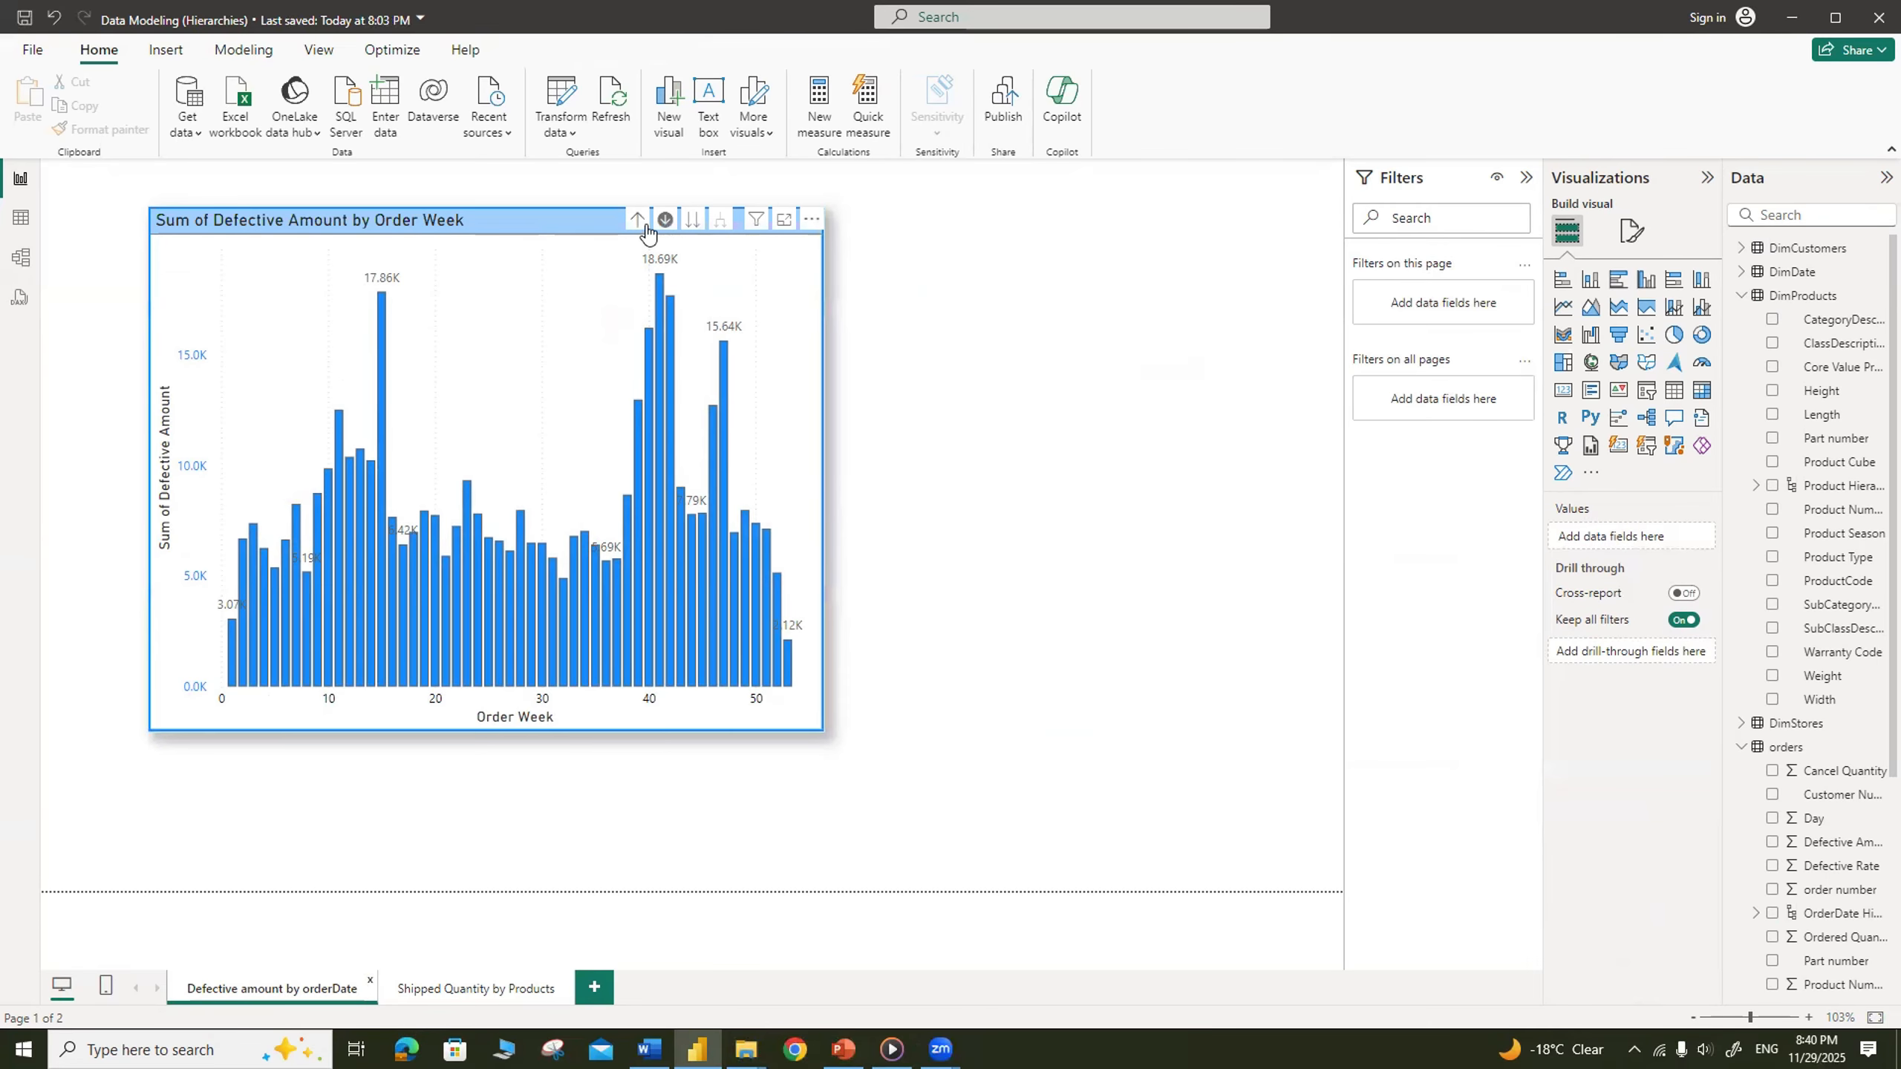